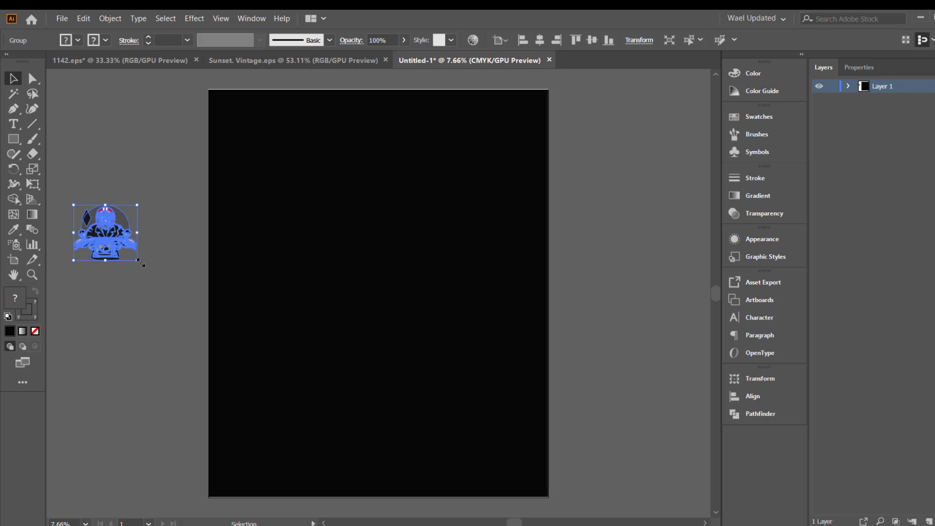
# Enlarge the grouped biker illustration and place it in the middle of the black artboard.
pyautogui.moveTo(141, 263); pyautogui.dragTo(278, 353)
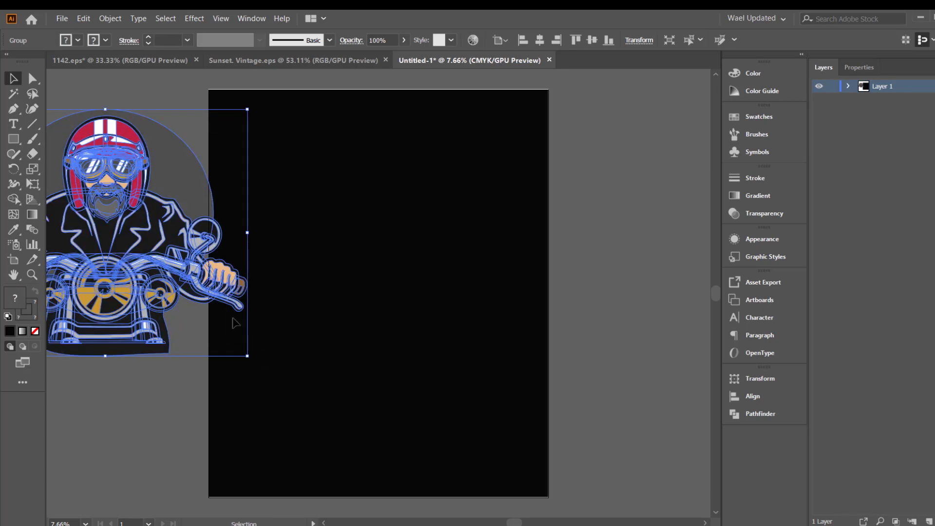
pyautogui.moveTo(128, 237); pyautogui.dragTo(394, 303)
pyautogui.click(659, 265)
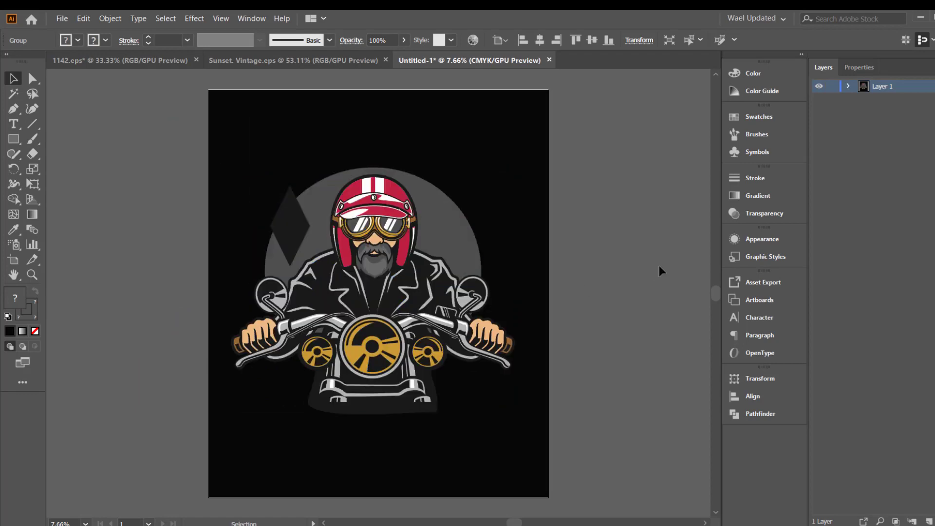
# Ungroup the biker illustration into separate objects.
pyautogui.click(382, 265)
pyautogui.rightClick(380, 259)
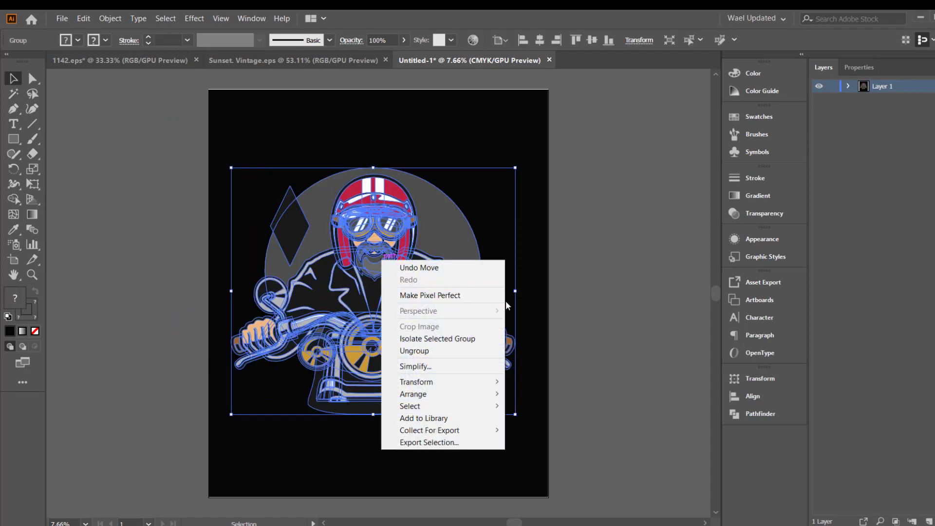
pyautogui.click(457, 351)
pyautogui.click(587, 315)
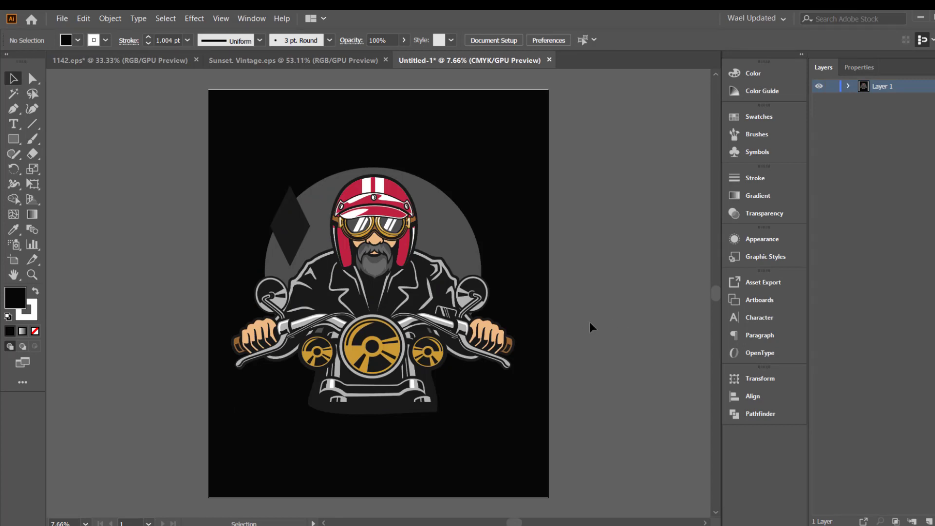
pyautogui.moveTo(520, 170); pyautogui.dragTo(226, 399)
pyautogui.rightClick(354, 276)
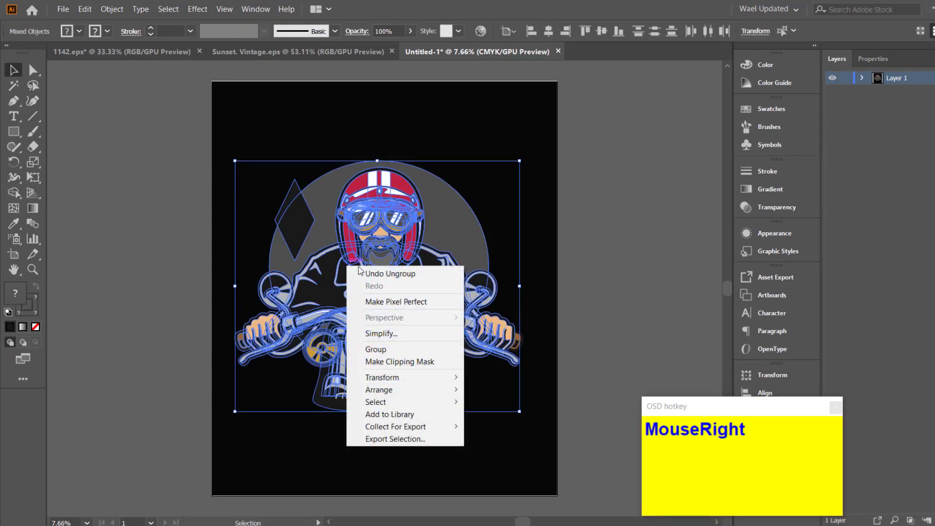
pyautogui.click(711, 271)
# Delete the dark diamond and the large grey circle behind the biker.
pyautogui.press('a')
pyautogui.click(300, 230)
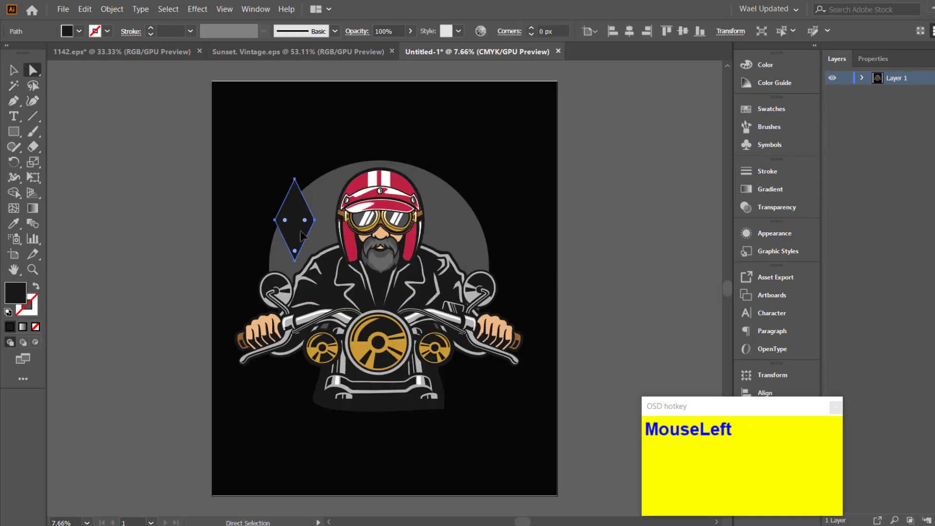
pyautogui.press('Delete')
pyautogui.click(451, 224)
pyautogui.press('Delete')
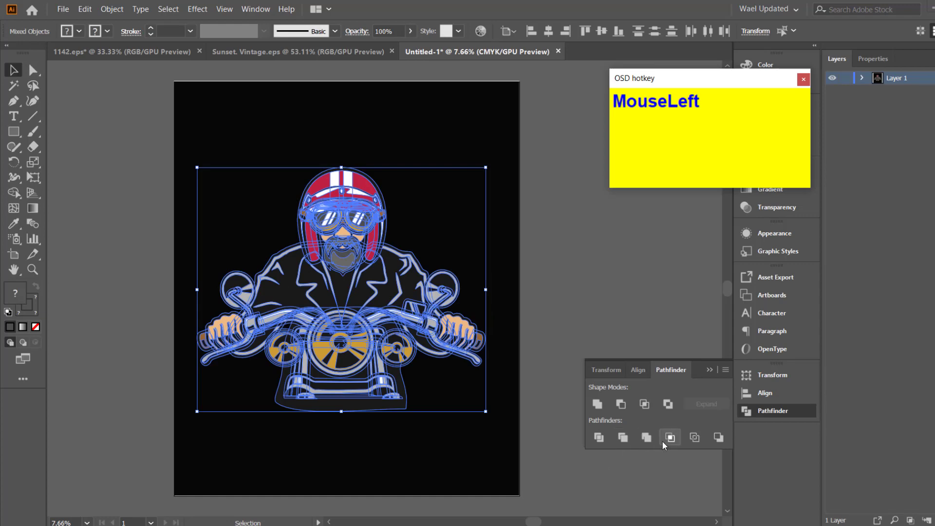
pyautogui.click(92, 9)
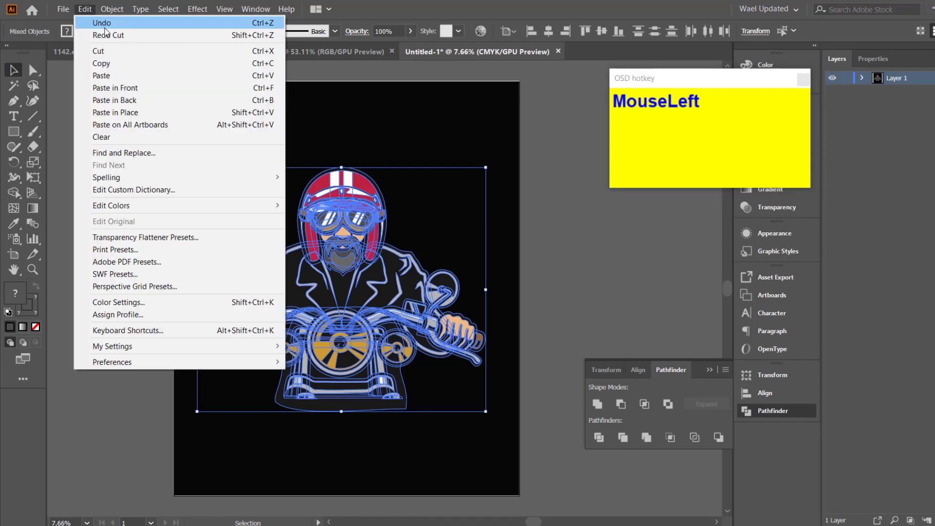
pyautogui.moveTo(121, 9)
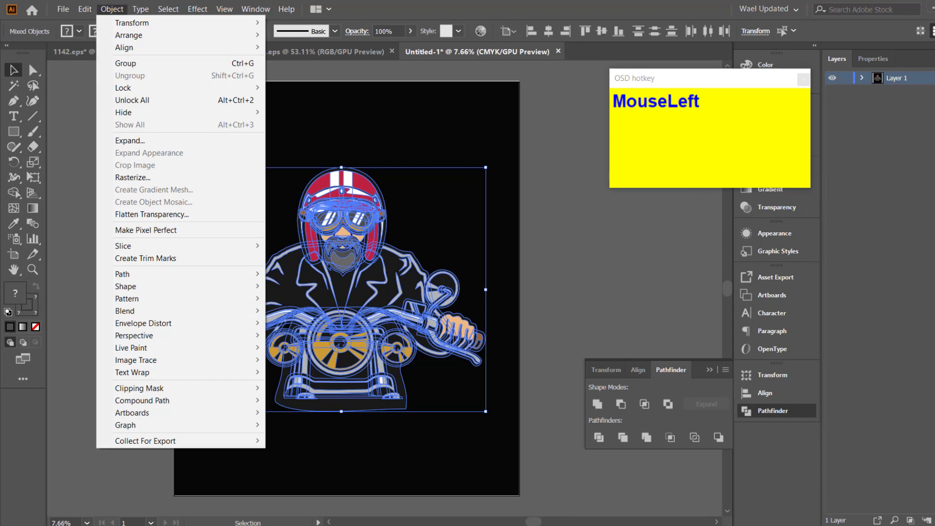
pyautogui.press('Escape')
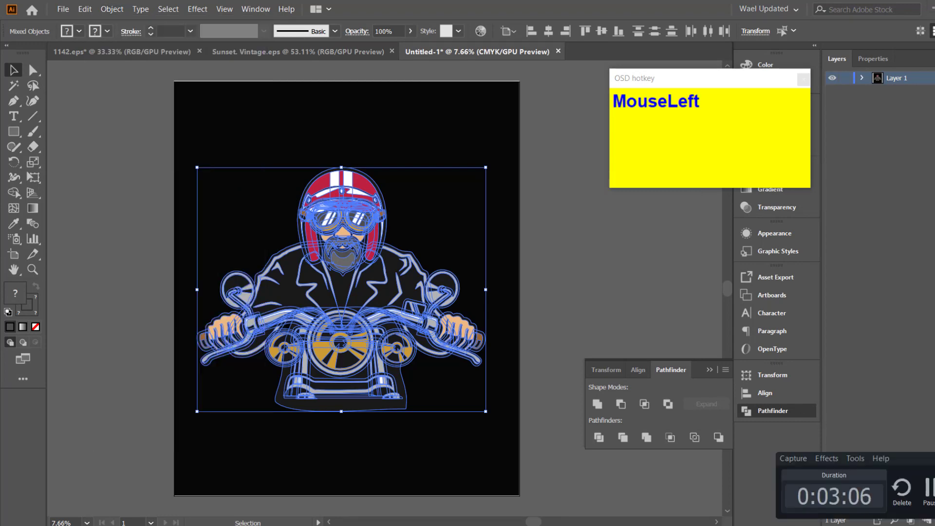
pyautogui.click(458, 170)
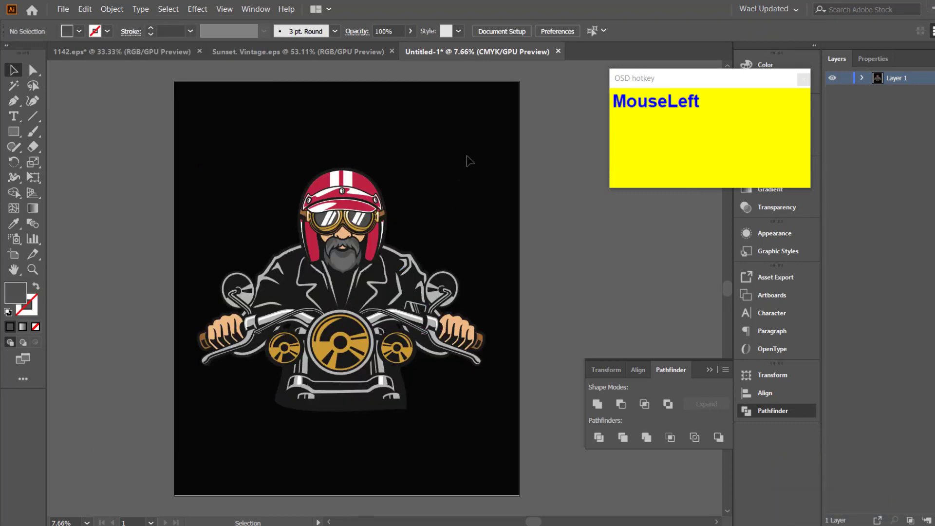
# Select the whole biker illustration and trim its overlapping shapes with the Pathfinder Trim operation.
pyautogui.moveTo(469, 161); pyautogui.dragTo(385, 419)
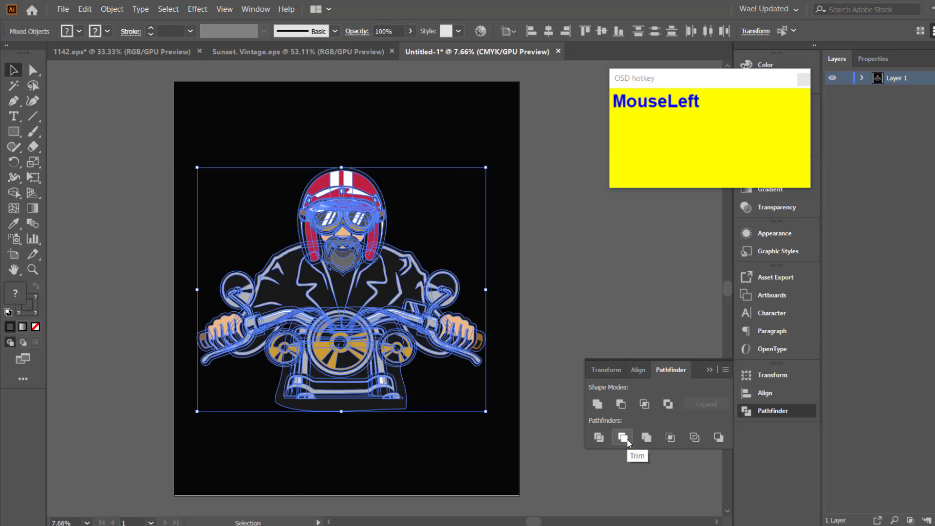
pyautogui.click(626, 439)
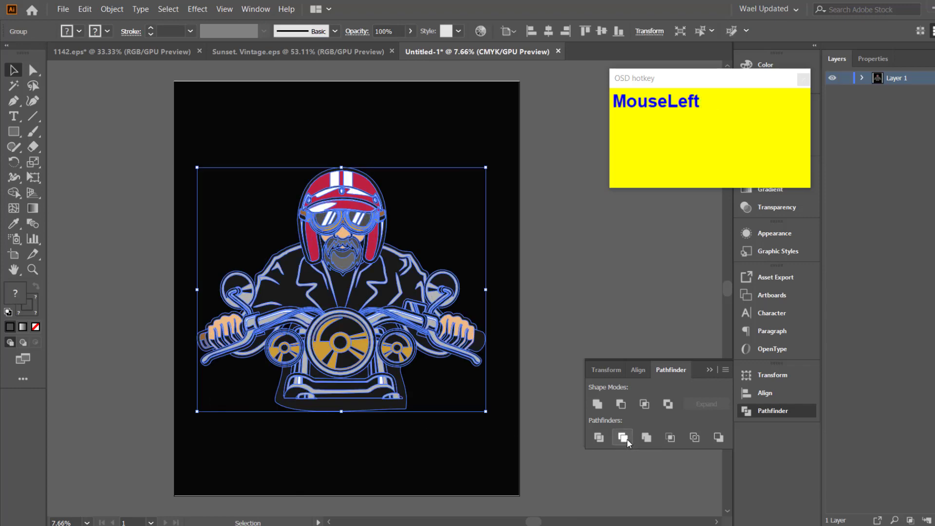
pyautogui.click(117, 379)
pyautogui.moveTo(495, 155); pyautogui.dragTo(184, 418)
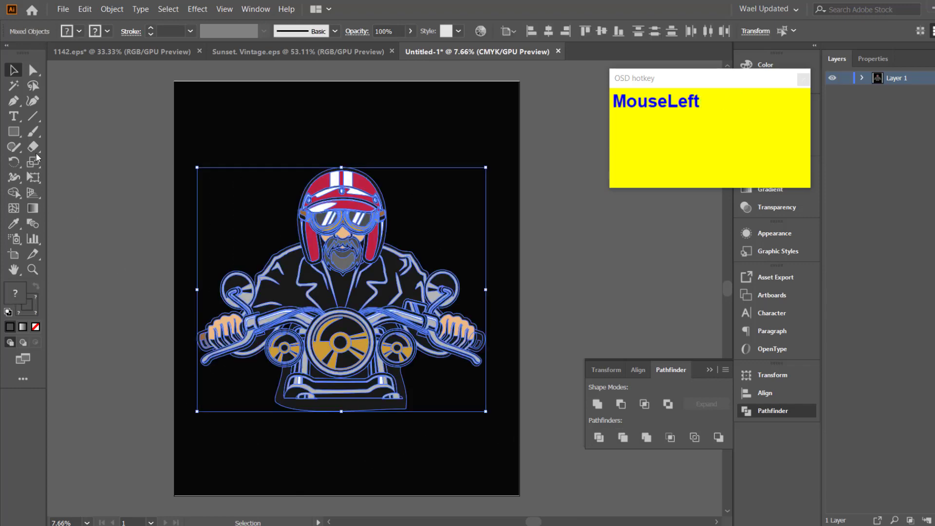
# Select all near-black shapes of the biker with the Magic Wand and cut them to the clipboard.
pyautogui.click(14, 85)
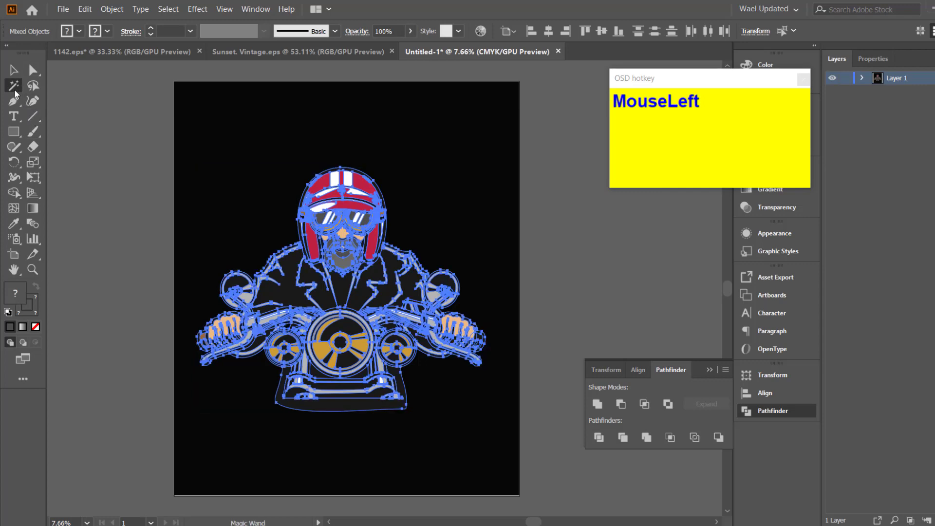
pyautogui.click(323, 296)
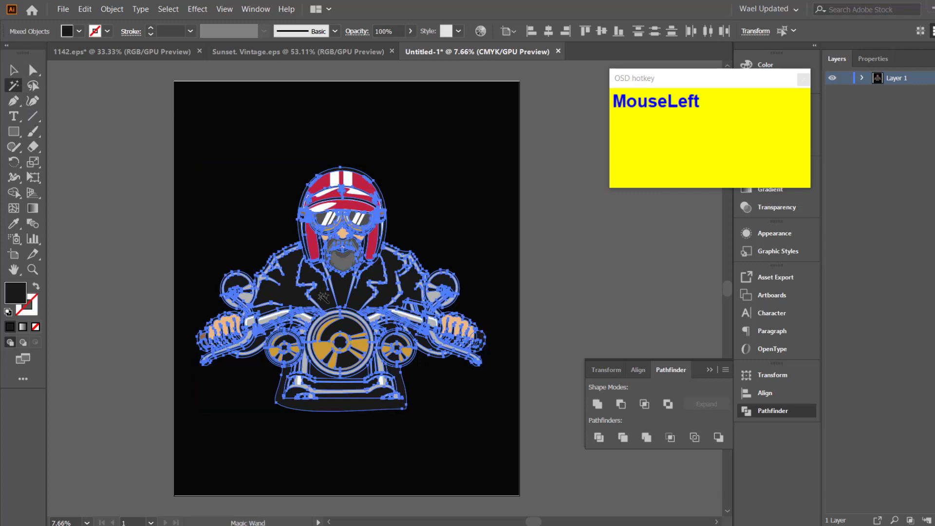
pyautogui.press('ctrl')
pyautogui.hotkey('ctrl', 'x')
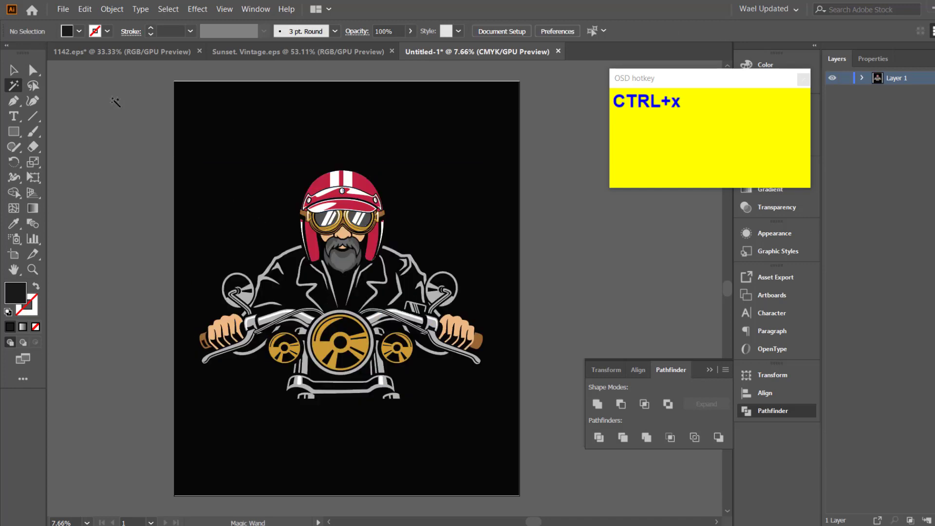
# Delete the remaining coloured biker artwork and paste the cut dark shapes in front at their original position.
pyautogui.click(13, 70)
pyautogui.moveTo(413, 192); pyautogui.dragTo(193, 416)
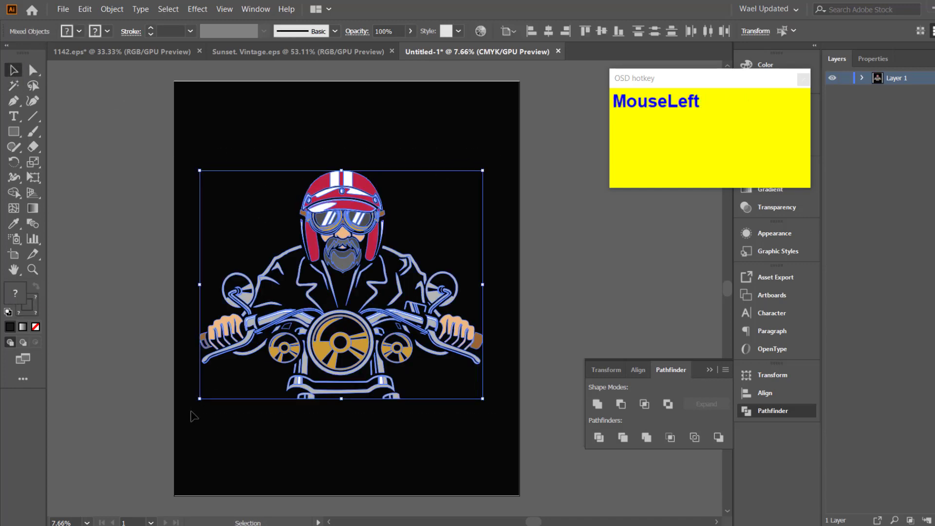
pyautogui.press('Delete')
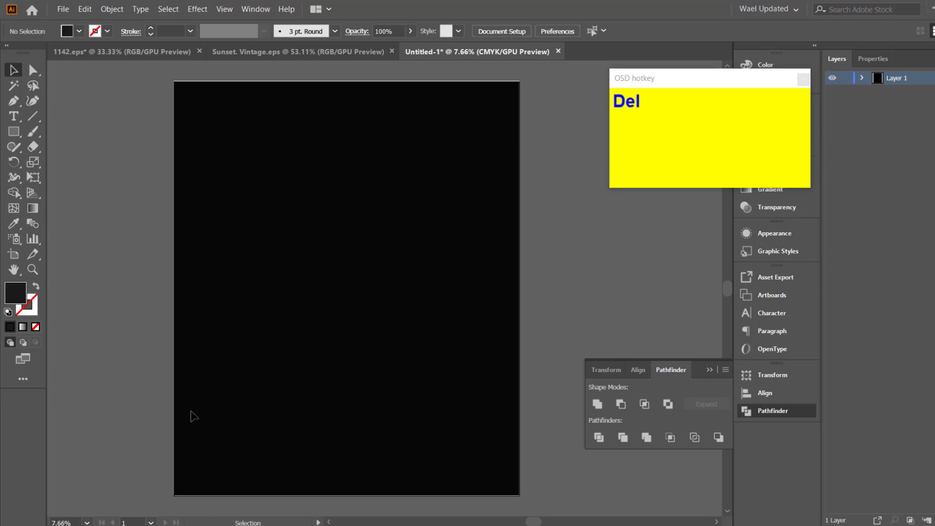
pyautogui.hotkey('ctrl', 'f')
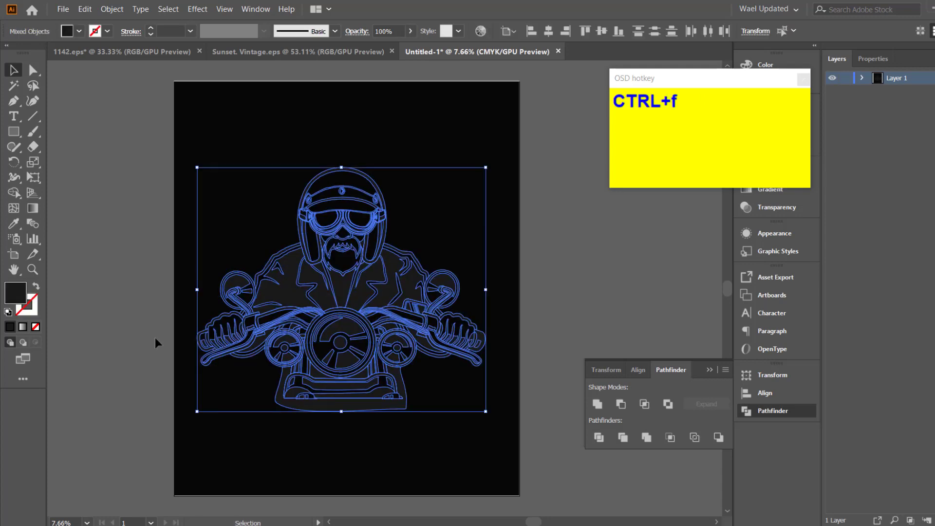
# Fill the pasted biker shapes with white.
pyautogui.click(78, 31)
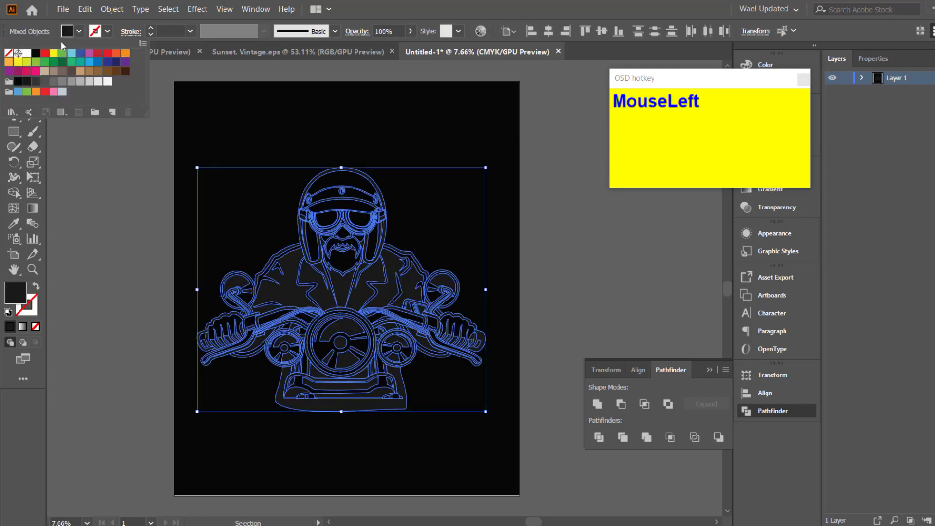
pyautogui.click(25, 54)
# Select all of the biker's shapes by matching fill colour with the Magic Wand and fill them with orange.
pyautogui.press('y')
pyautogui.click(288, 289)
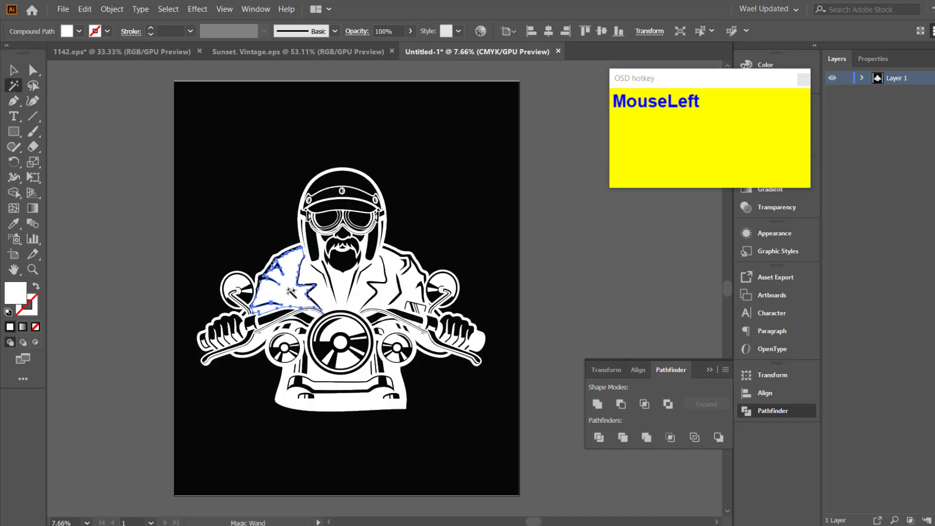
pyautogui.click(344, 296)
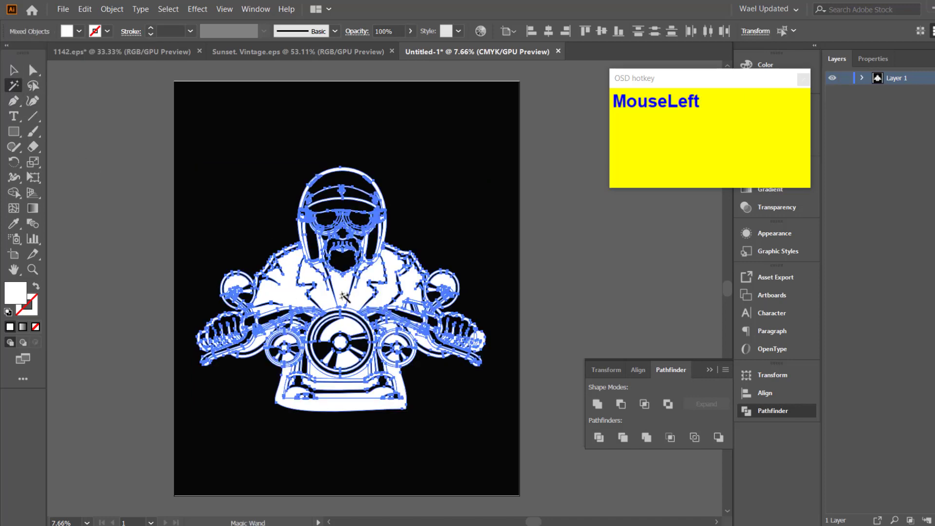
pyautogui.click(79, 31)
pyautogui.click(130, 61)
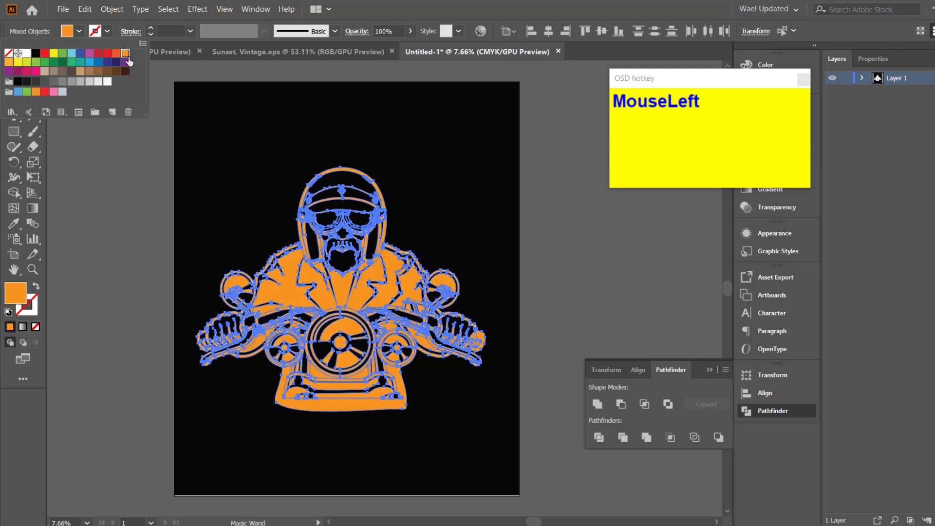
pyautogui.click(162, 171)
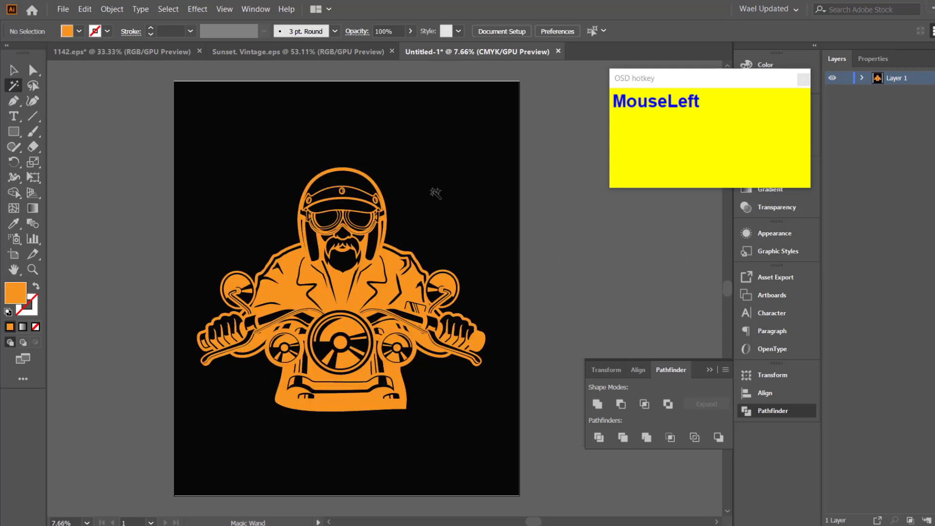
# Select the orange biker shapes and group them.
pyautogui.click(14, 70)
pyautogui.moveTo(467, 161); pyautogui.dragTo(188, 412)
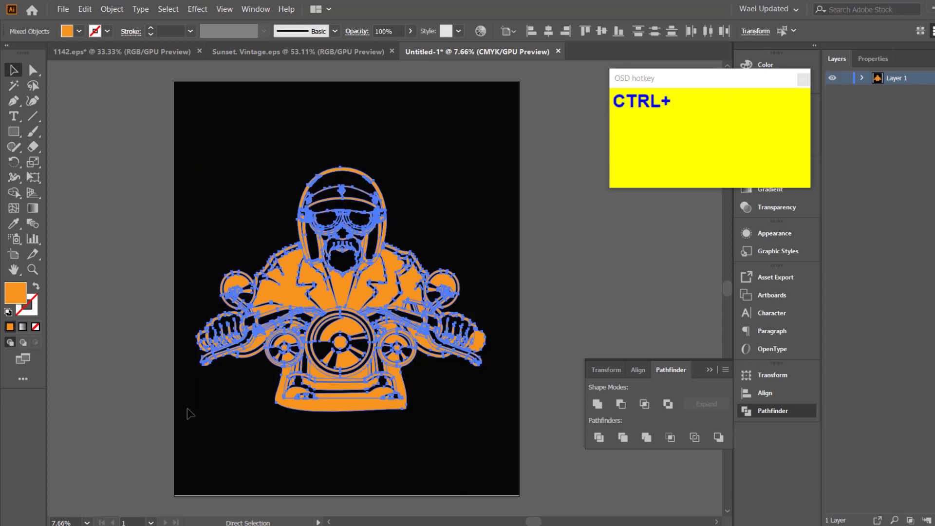
pyautogui.hotkey('ctrl', 'g')
pyautogui.click(542, 283)
pyautogui.click(381, 293)
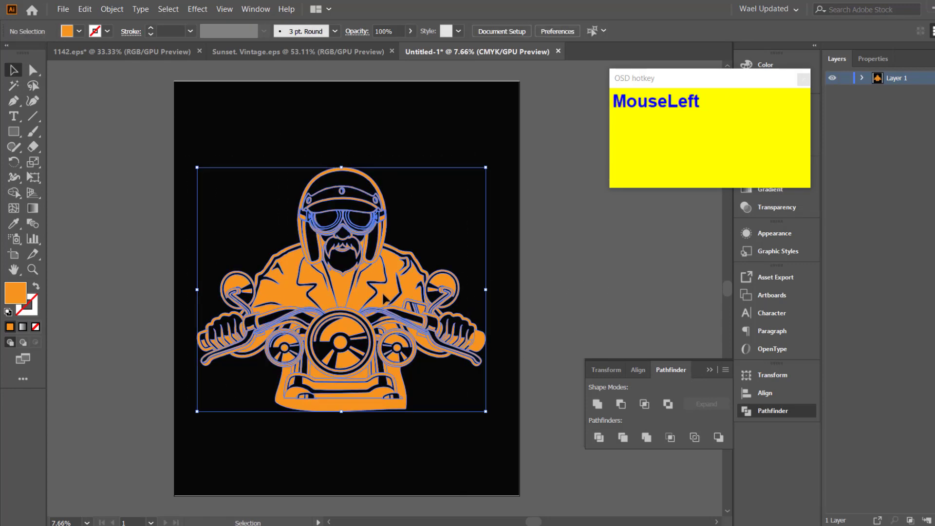
pyautogui.moveTo(485, 412); pyautogui.dragTo(454, 370)
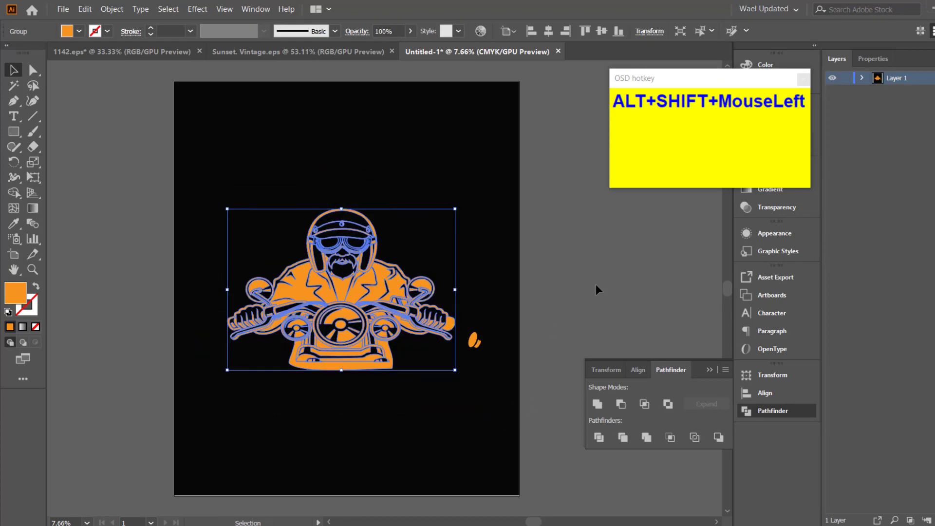
pyautogui.hotkey('ctrl', 'z')
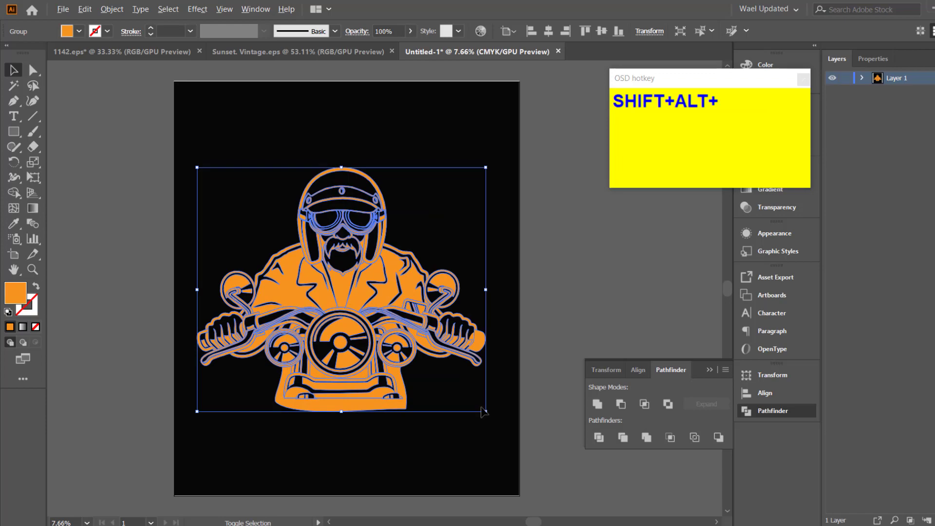
pyautogui.moveTo(485, 411); pyautogui.dragTo(440, 372)
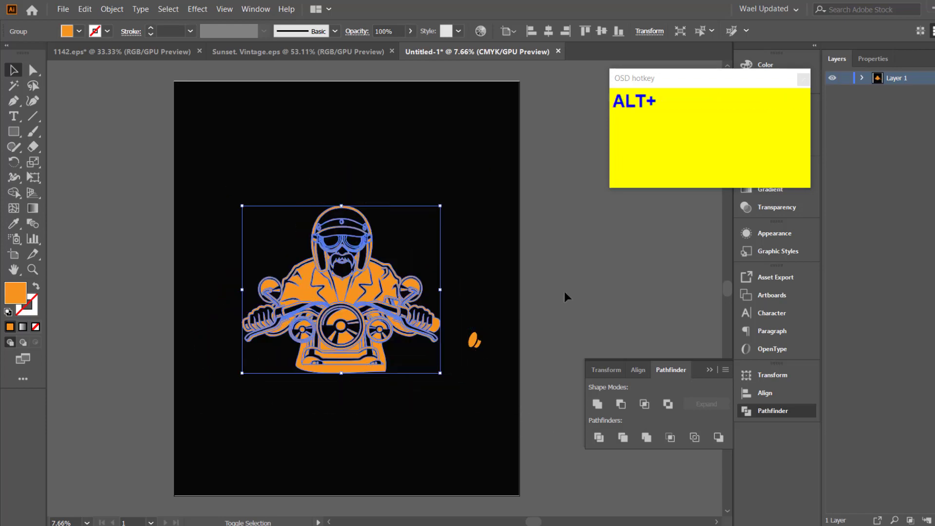
pyautogui.click(571, 288)
pyautogui.hotkey('ctrl', 'z')
# Group the entire orange biker, including the loose hand pieces, and scale it down proportionally about its centre.
pyautogui.moveTo(505, 145); pyautogui.dragTo(182, 464)
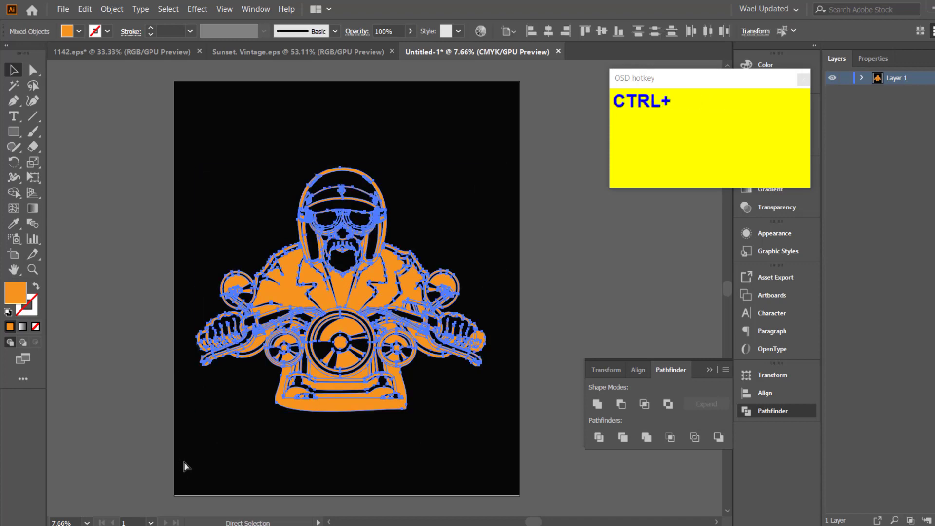
pyautogui.click(515, 327)
pyautogui.click(455, 358)
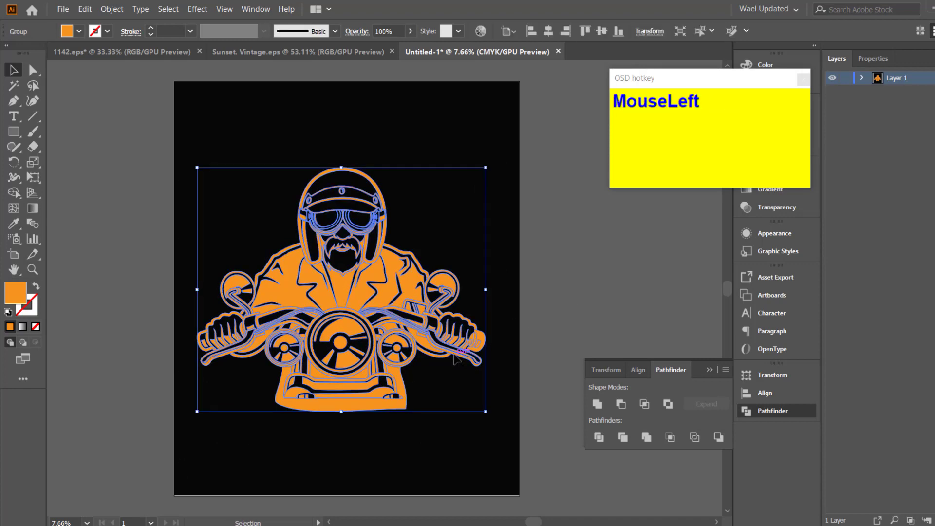
pyautogui.keyDown('alt'); pyautogui.keyDown('shift'); pyautogui.moveTo(486, 412); pyautogui.dragTo(462, 376); pyautogui.keyUp('shift'); pyautogui.keyUp('alt')
pyautogui.click(575, 303)
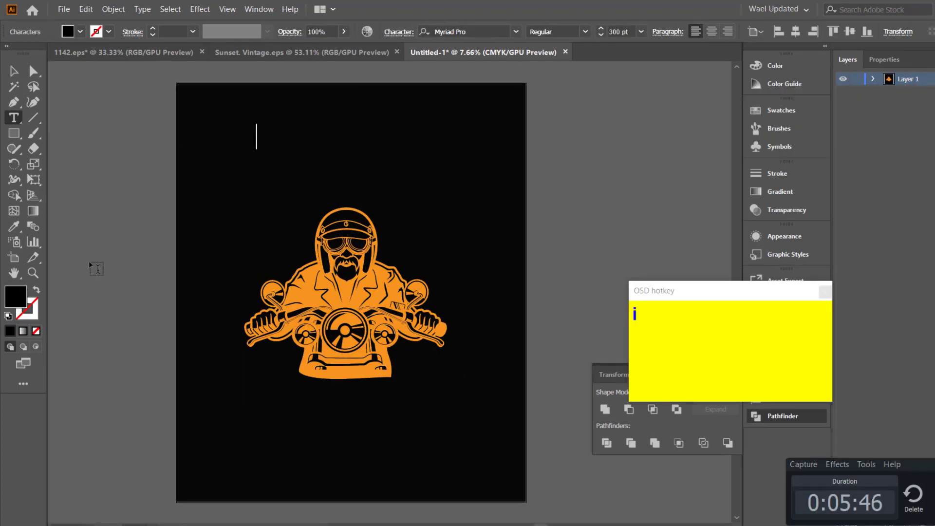
# Set the fill colour of the new text above the biker to near-white.
pyautogui.doubleClick(13, 294)
pyautogui.click(616, 126)
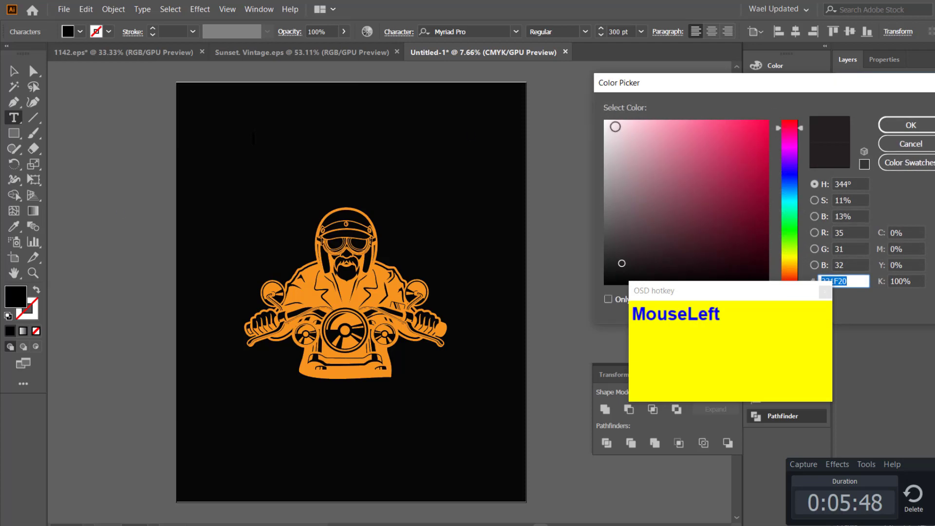
pyautogui.click(910, 125)
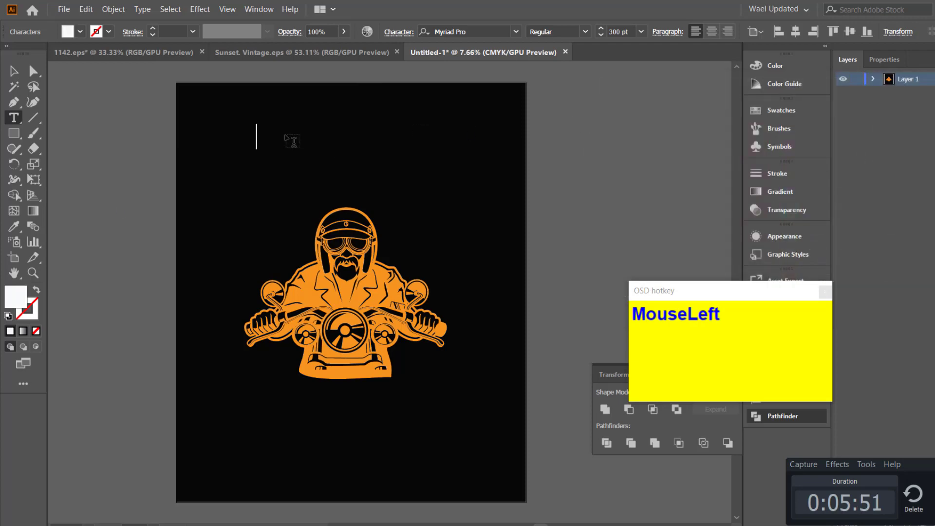
# Select all of the placeholder text above the biker and correct its fill colour to white.
pyautogui.hotkey('ctrl', 'a')
pyautogui.doubleClick(30, 303)
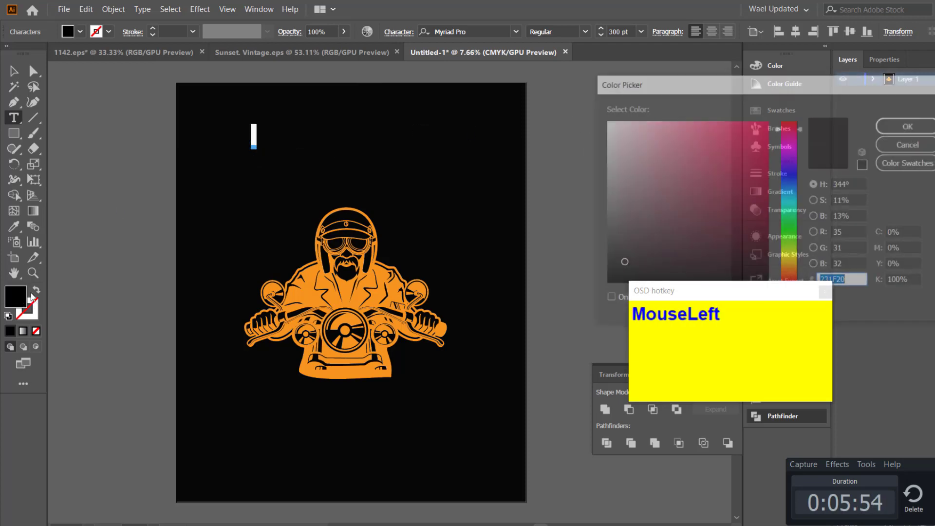
pyautogui.click(608, 125)
pyautogui.click(905, 125)
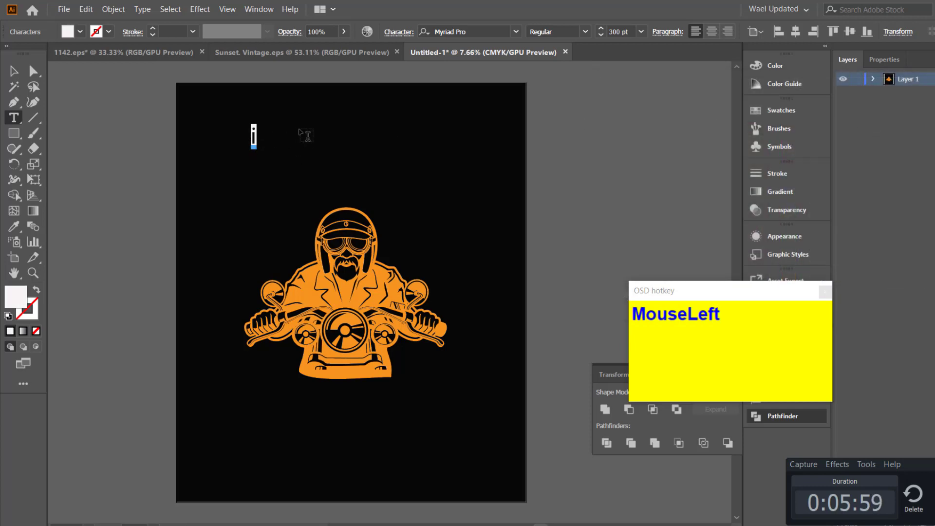
pyautogui.doubleClick(15, 296)
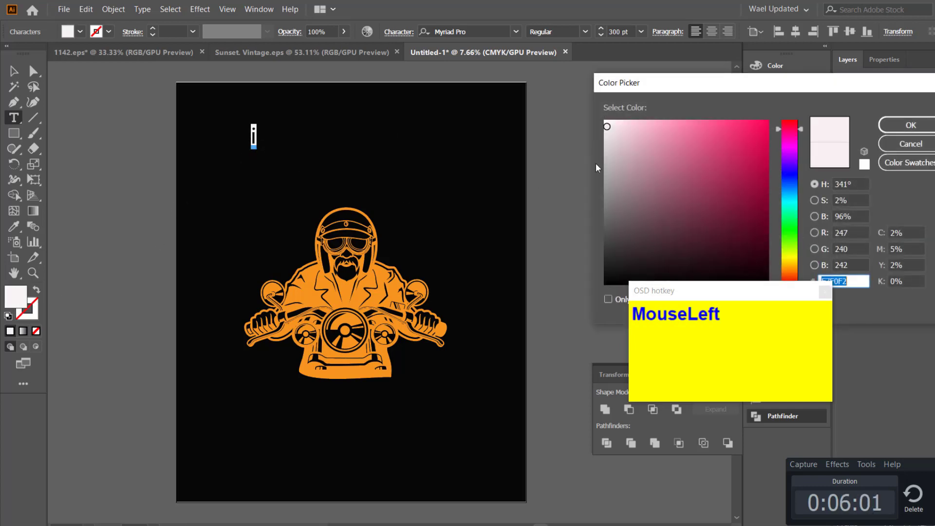
pyautogui.click(906, 126)
# Replace the placeholder text with the headline "I'm a biker dad".
pyautogui.write('I')
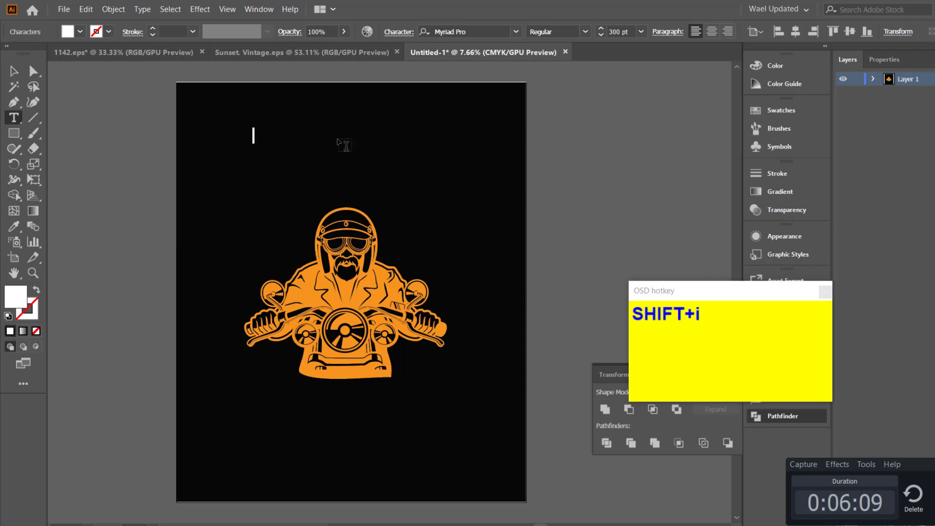
pyautogui.write("'m a")
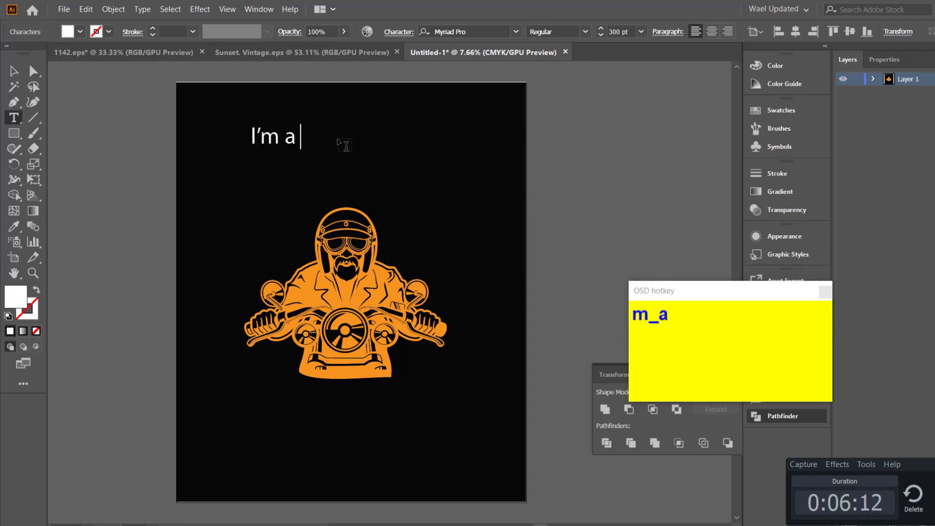
pyautogui.write(' biker dad')
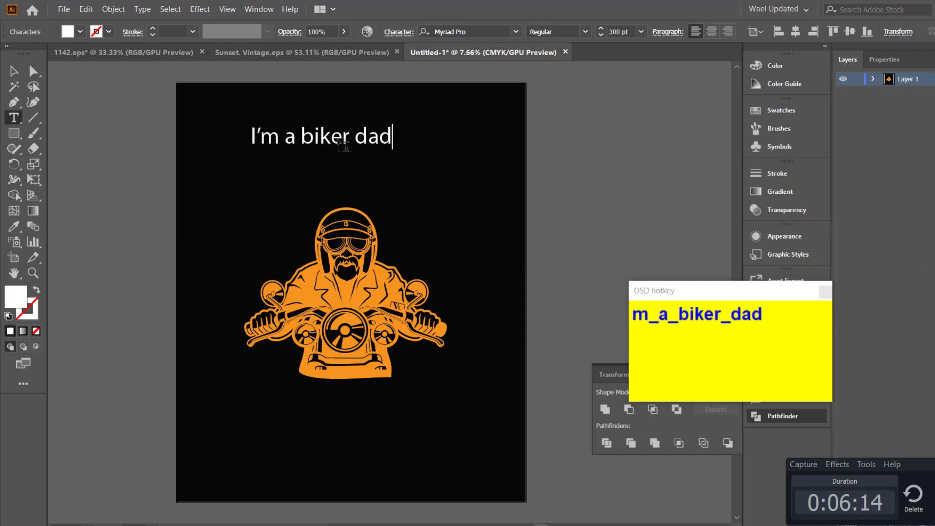
# Increase the font size of the whole headline to 510 pt.
pyautogui.hotkey('ctrl', 'a')
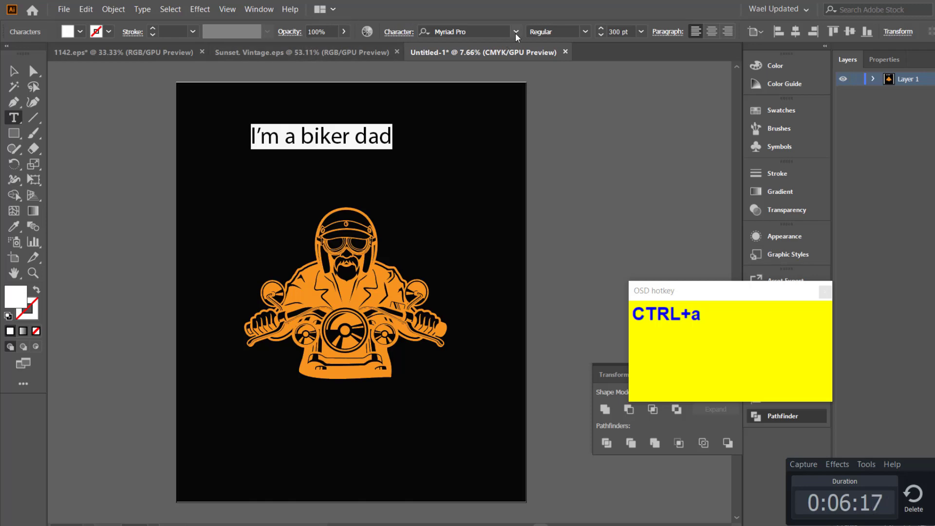
pyautogui.keyDown('shift'); pyautogui.click(602, 29); pyautogui.keyUp('shift')
pyautogui.keyDown('shift'); pyautogui.click(601, 27); pyautogui.keyUp('shift')
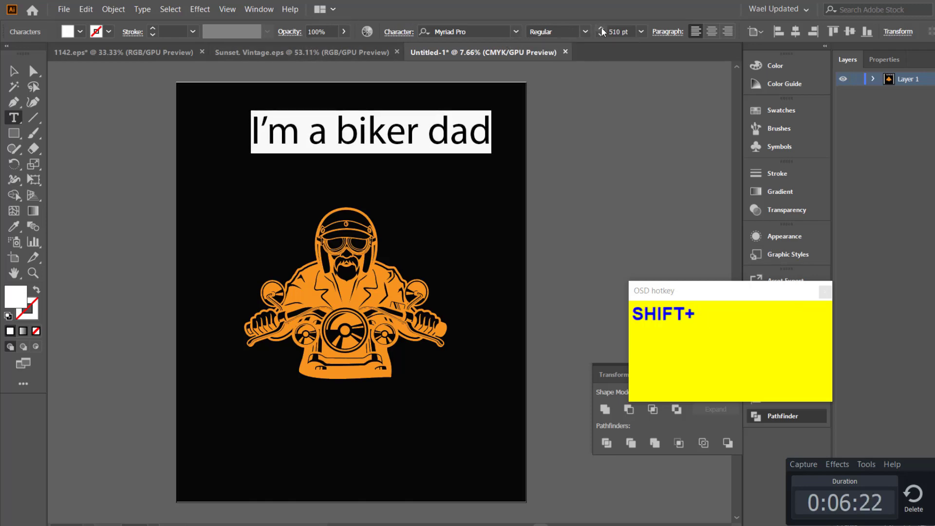
# Change the case of the headline to UPPERCASE.
pyautogui.click(170, 9)
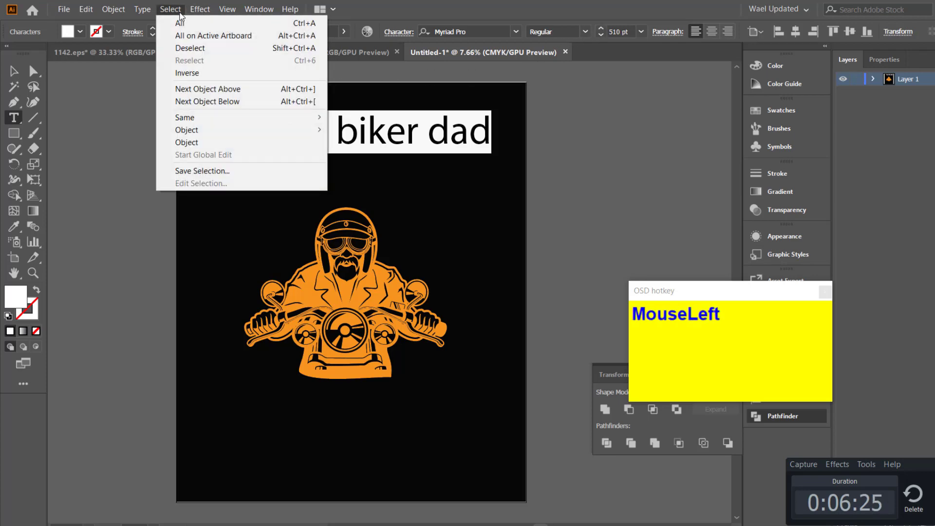
pyautogui.moveTo(201, 10)
pyautogui.moveTo(170, 9)
pyautogui.moveTo(197, 130)
pyautogui.moveTo(143, 10)
pyautogui.moveTo(265, 182)
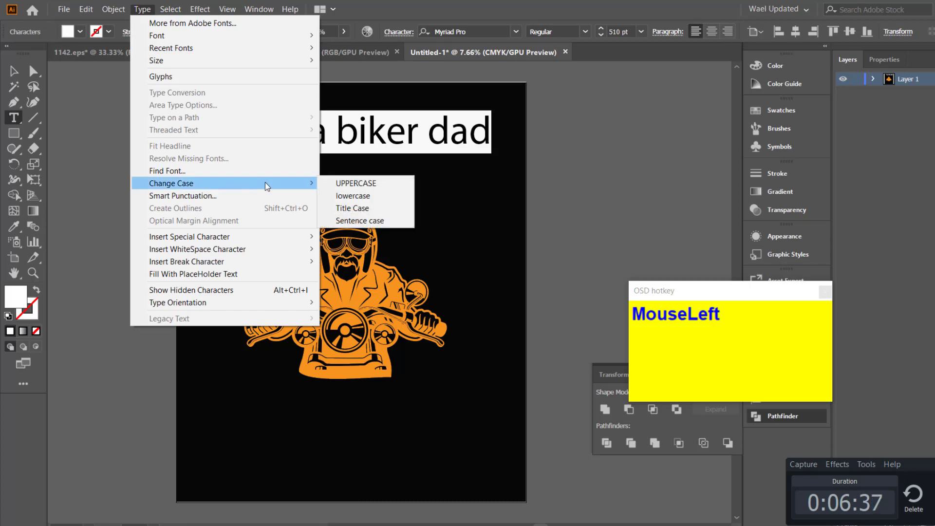
pyautogui.click(345, 183)
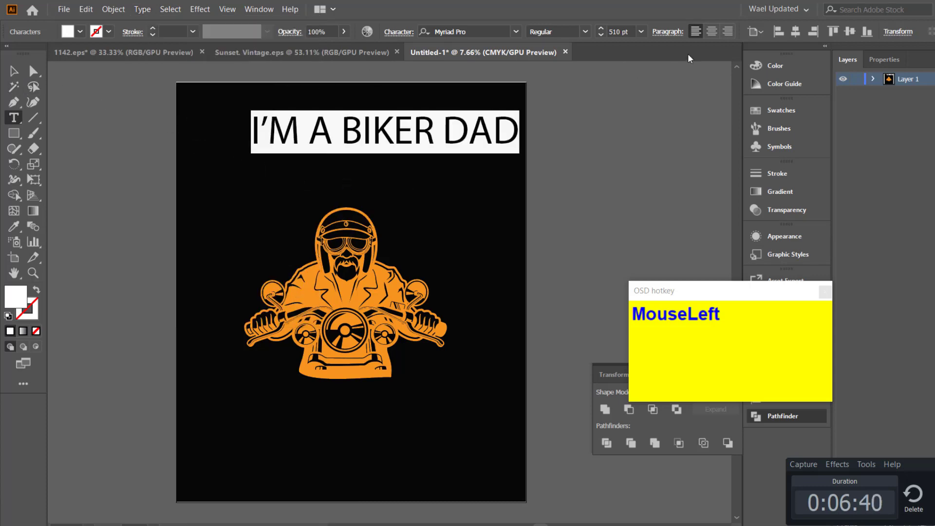
# Centre-align the headline's paragraph and centre the text horizontally on the artboard.
pyautogui.click(714, 33)
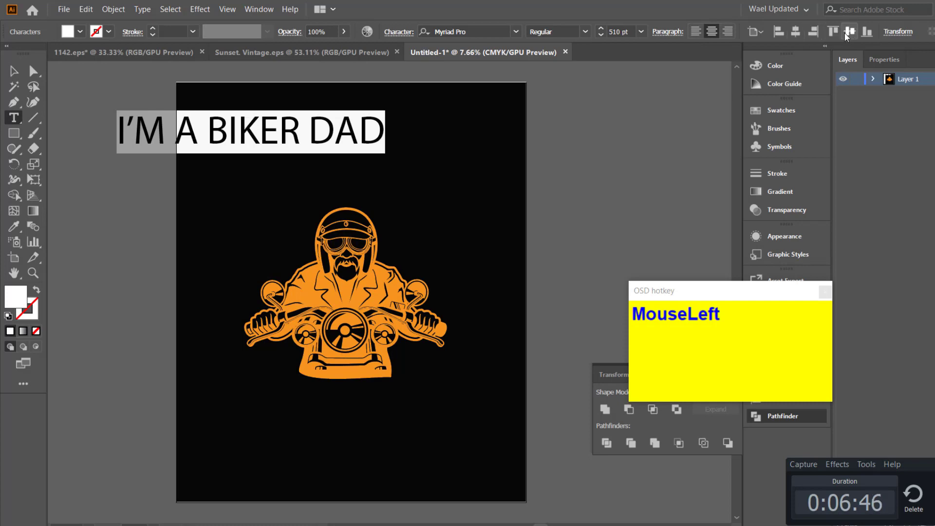
pyautogui.click(757, 32)
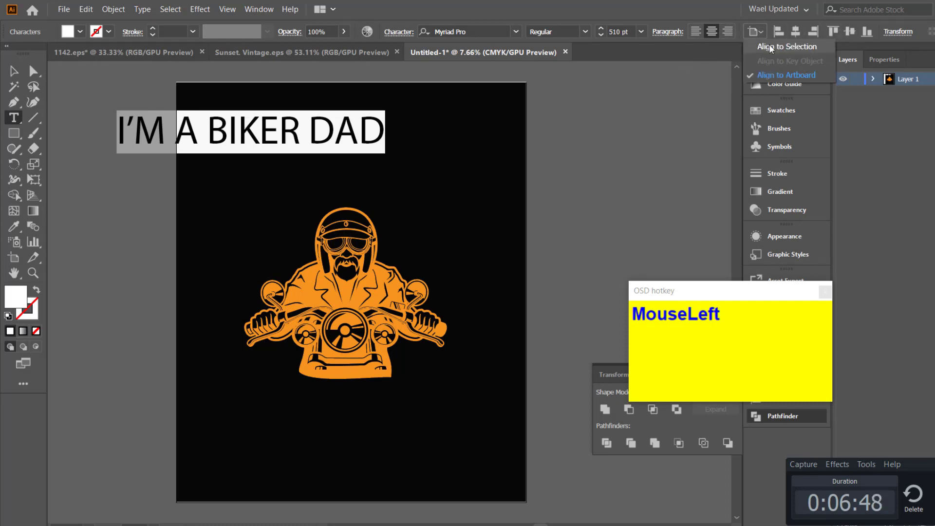
pyautogui.click(767, 46)
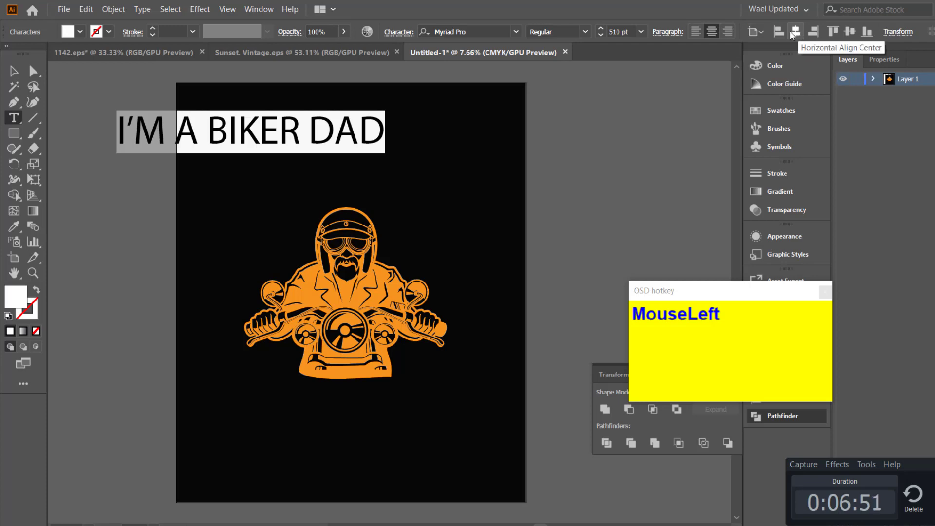
pyautogui.press('Escape')
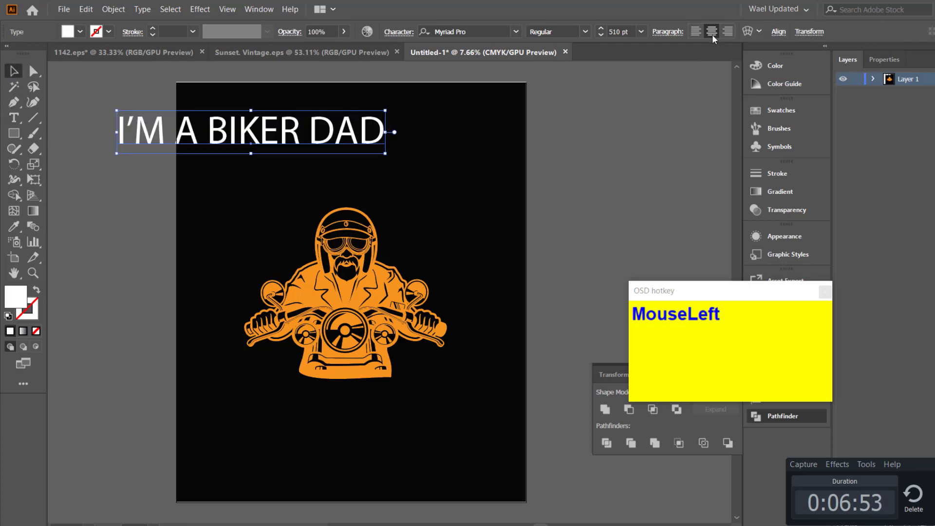
pyautogui.click(659, 93)
pyautogui.click(292, 131)
pyautogui.moveTo(701, 304); pyautogui.dragTo(75, 427)
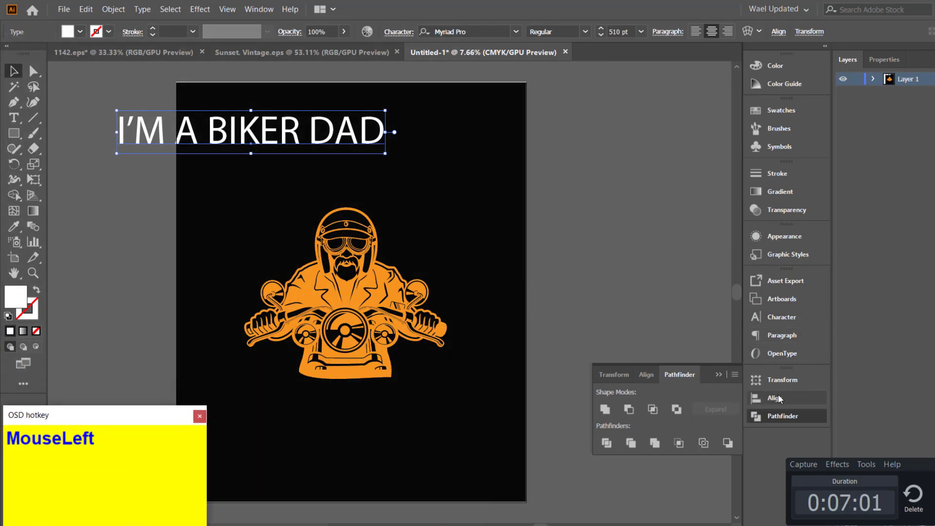
pyautogui.click(775, 398)
pyautogui.click(628, 409)
pyautogui.click(644, 197)
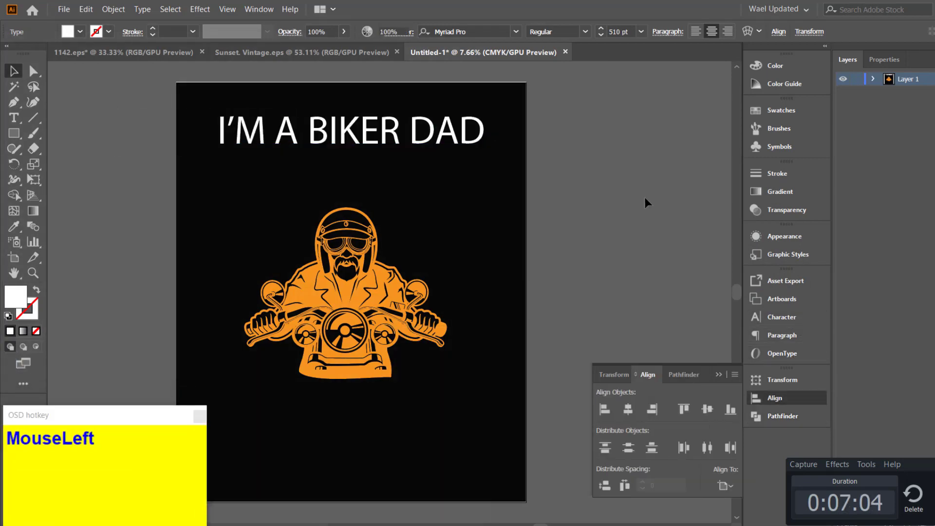
# Change the font of the entire headline to Impacted2.0-Regular.
pyautogui.click(372, 134)
pyautogui.hotkey('ctrl', 'a')
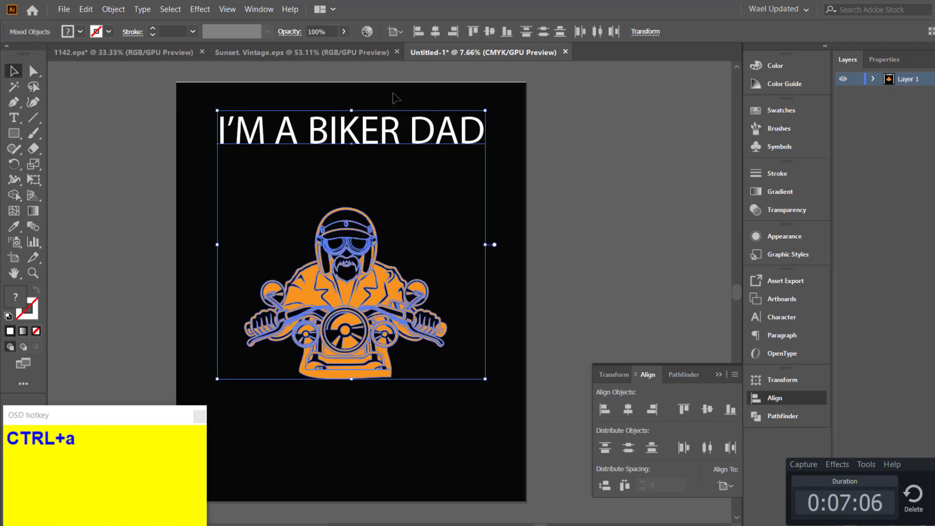
pyautogui.click(468, 151)
pyautogui.doubleClick(404, 136)
pyautogui.hotkey('ctrl', 'a')
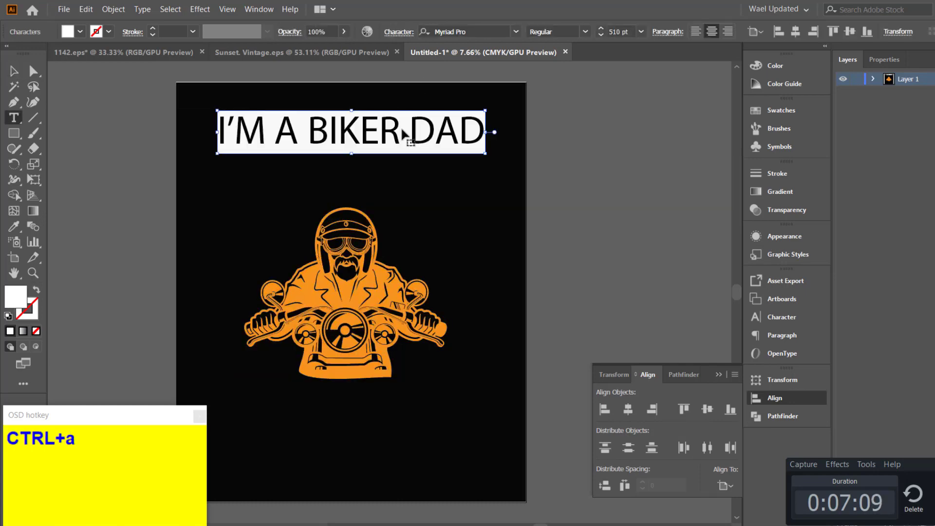
pyautogui.click(516, 32)
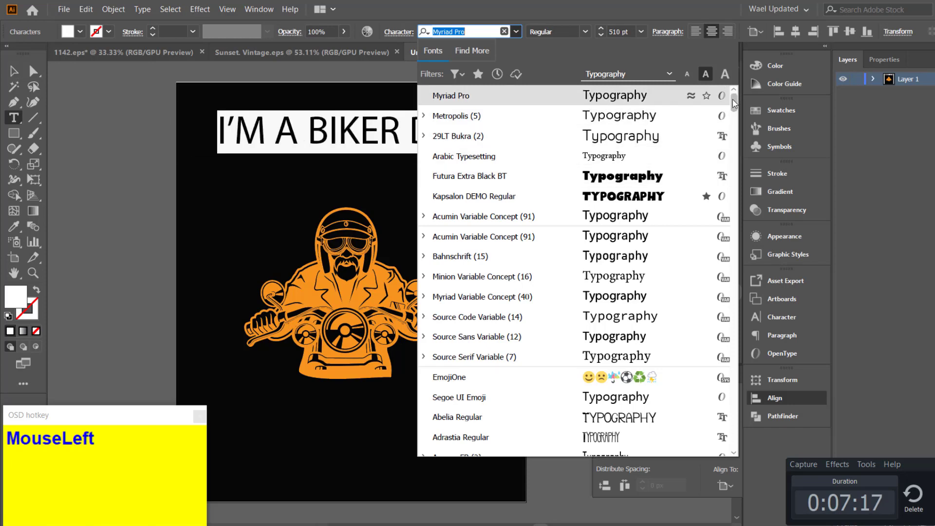
pyautogui.moveTo(732, 99); pyautogui.dragTo(738, 392)
pyautogui.moveTo(686, 358); pyautogui.dragTo(480, 44)
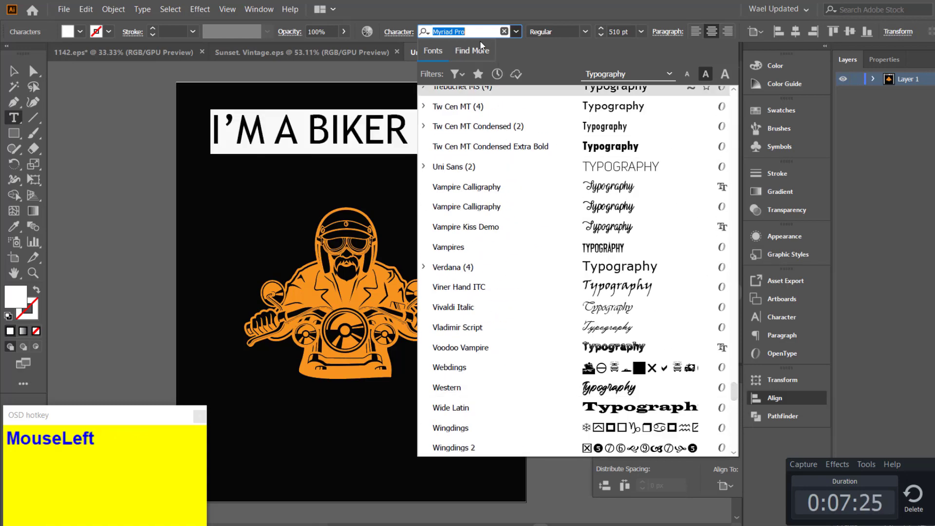
pyautogui.write('im')
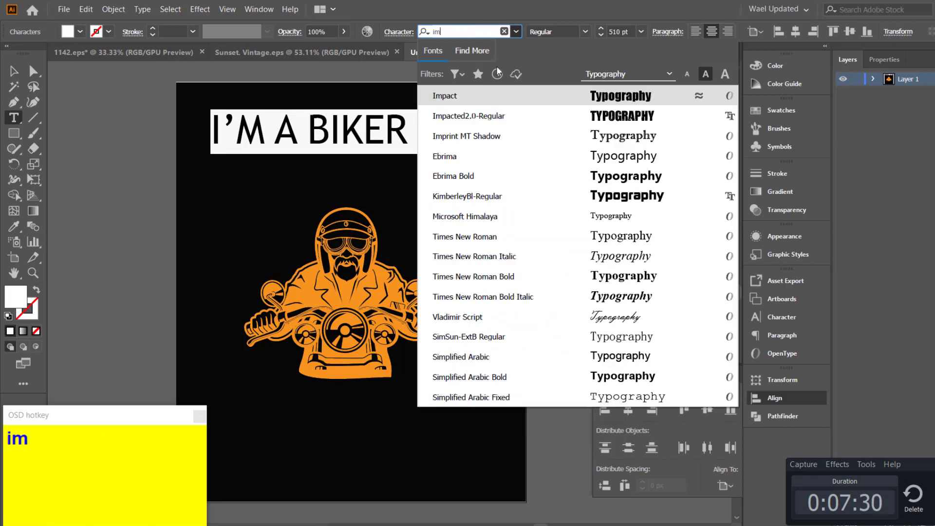
pyautogui.click(504, 118)
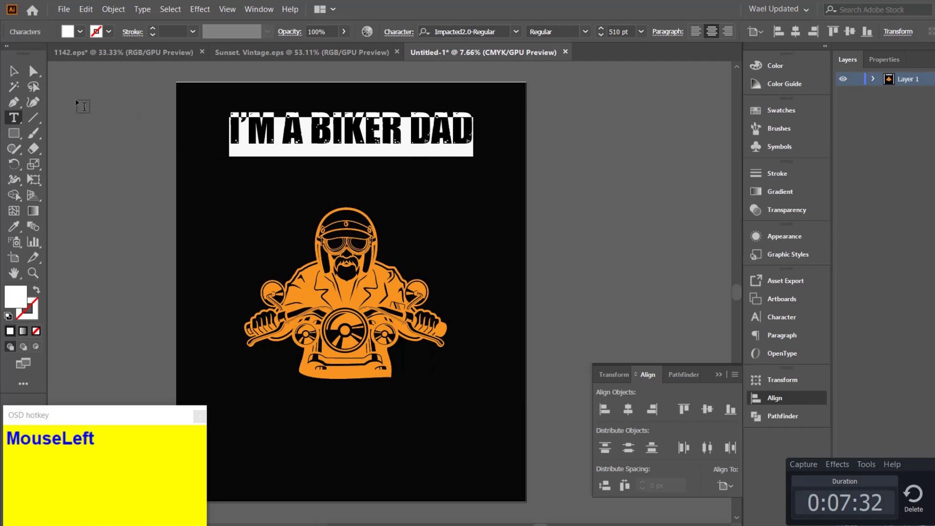
pyautogui.click(88, 97)
# Scale the headline up proportionally to about 595 pt and move it slightly down towards the biker.
pyautogui.click(14, 71)
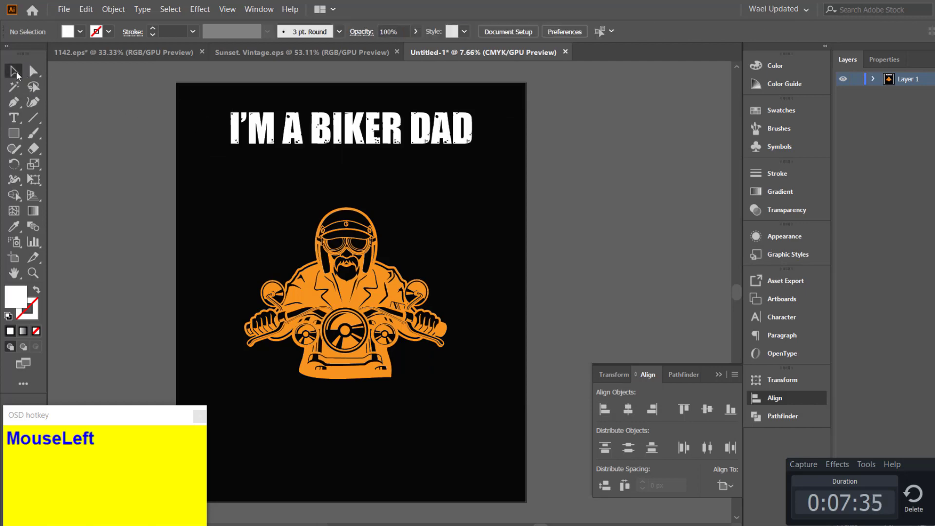
pyautogui.click(275, 122)
pyautogui.moveTo(473, 156); pyautogui.dragTo(494, 161)
pyautogui.moveTo(358, 145); pyautogui.dragTo(359, 169)
pyautogui.click(520, 233)
# Move the orange biker group up so it sits centred just beneath the headline.
pyautogui.moveTo(356, 242)
pyautogui.mouseDown()
pyautogui.moveTo(360, 226)
pyautogui.moveTo(370, 233)
pyautogui.mouseUp()
pyautogui.click(565, 210)
pyautogui.click(632, 168)
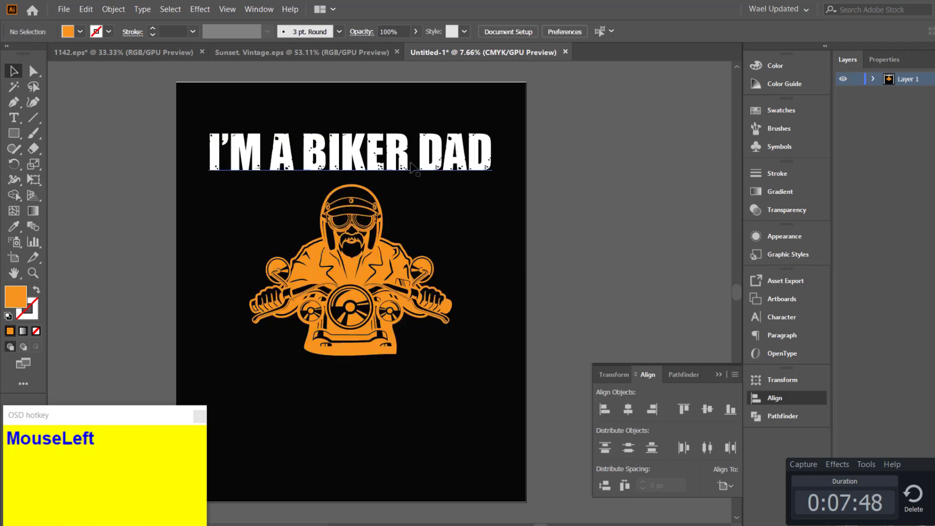
# Cut the word DAD out of the headline and paste it as a separate text object.
pyautogui.doubleClick(414, 163)
pyautogui.moveTo(417, 153); pyautogui.dragTo(489, 153)
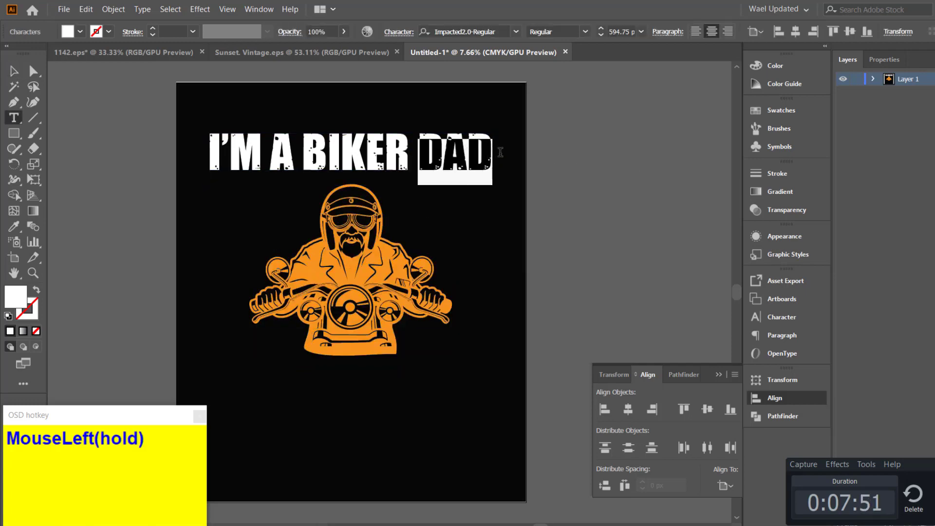
pyautogui.hotkey('ctrl', 'x')
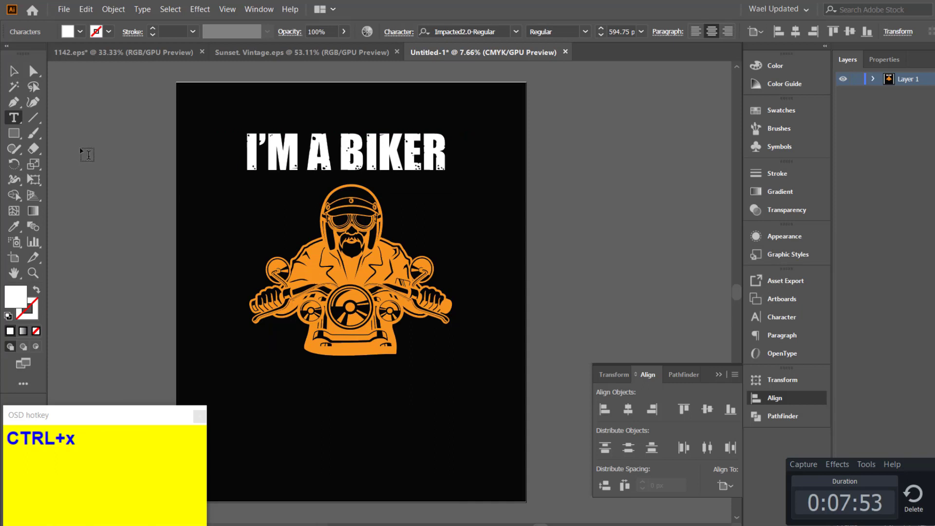
pyautogui.write('V')
pyautogui.press('BackSpace')
pyautogui.click(14, 70)
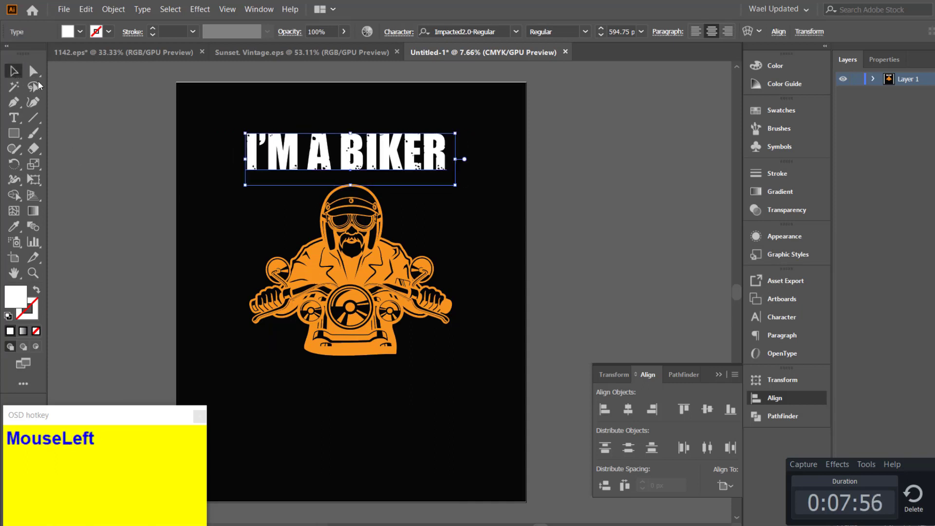
pyautogui.hotkey('ctrl', 'v')
# Move the separate word DAD off the biker to the empty area right of his helmet and shoulder.
pyautogui.moveTo(376, 299); pyautogui.dragTo(393, 266)
pyautogui.moveTo(423, 288); pyautogui.dragTo(372, 272)
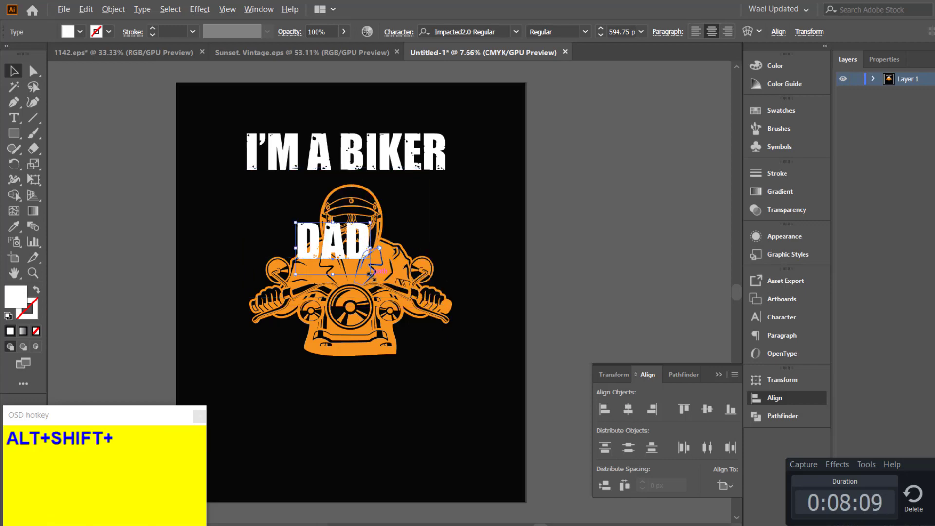
pyautogui.moveTo(321, 241); pyautogui.dragTo(242, 208)
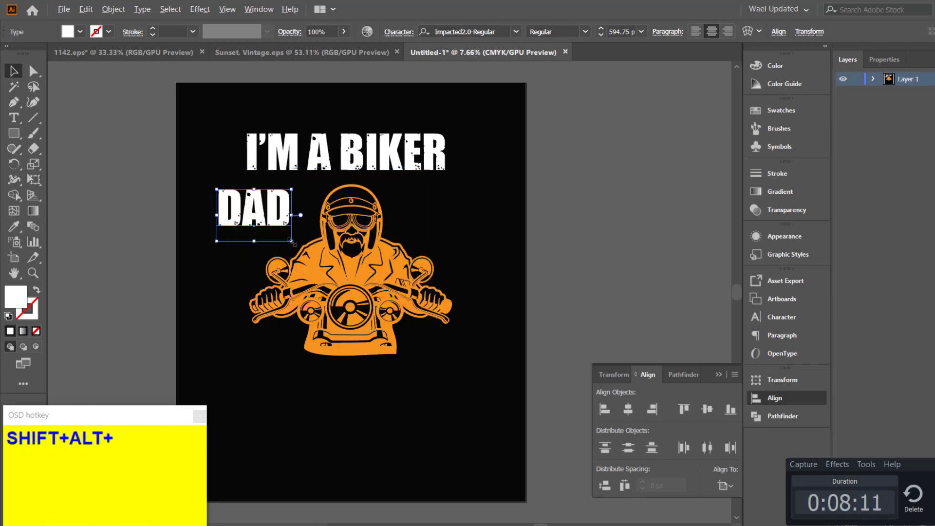
pyautogui.moveTo(292, 241); pyautogui.dragTo(574, 296)
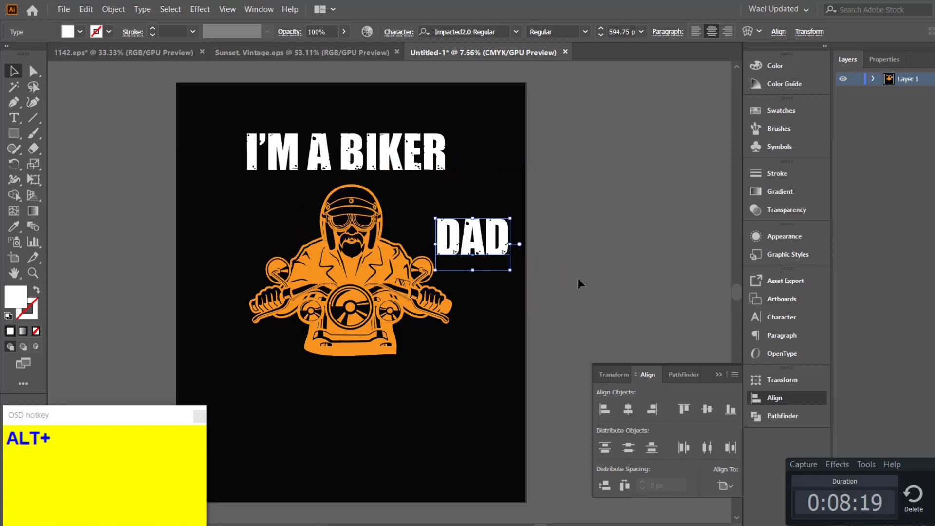
pyautogui.click(577, 278)
pyautogui.click(501, 260)
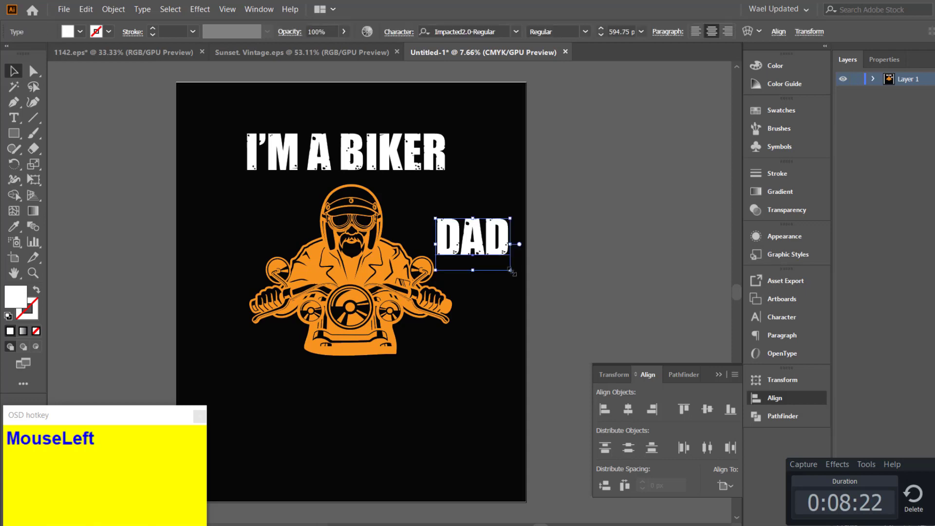
# Try to enlarge the word DAD by scaling it from its lower-right corner.
pyautogui.moveTo(510, 269); pyautogui.dragTo(547, 313)
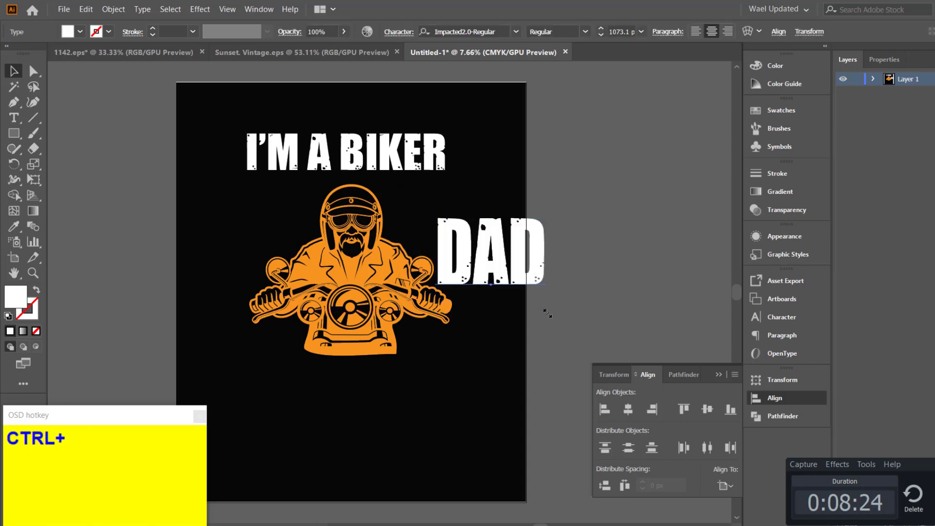
pyautogui.hotkey('ctrl', 'z')
pyautogui.moveTo(510, 269); pyautogui.dragTo(549, 310)
# Expand the separate word DAD into vector shapes with both object and fill included.
pyautogui.click(112, 9)
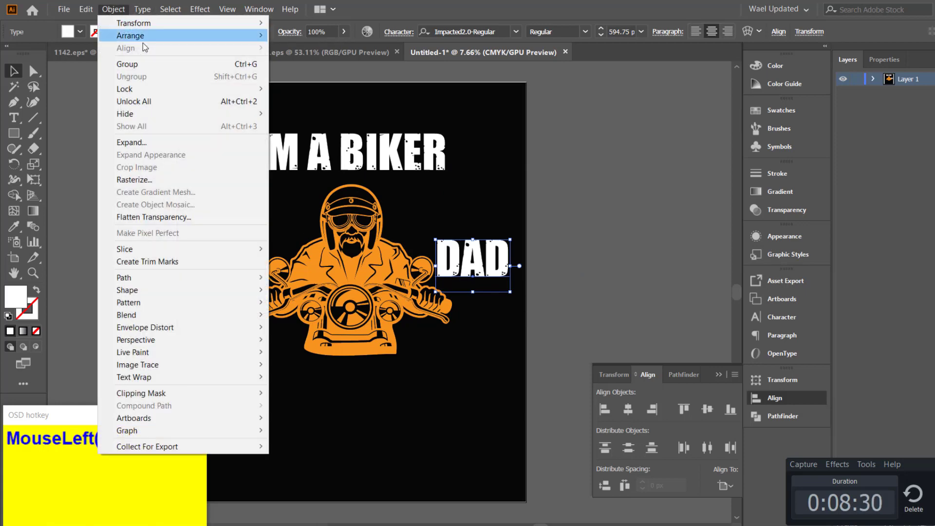
pyautogui.click(157, 143)
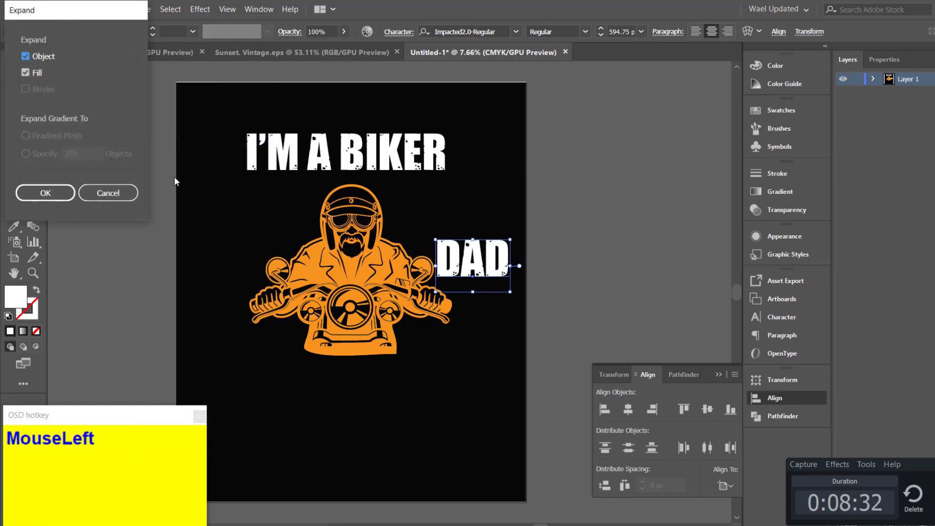
pyautogui.click(54, 189)
# Enlarge the expanded word DAD proportionally to about three times its size and move it over the biker, beneath the headline.
pyautogui.moveTo(509, 275); pyautogui.dragTo(586, 332)
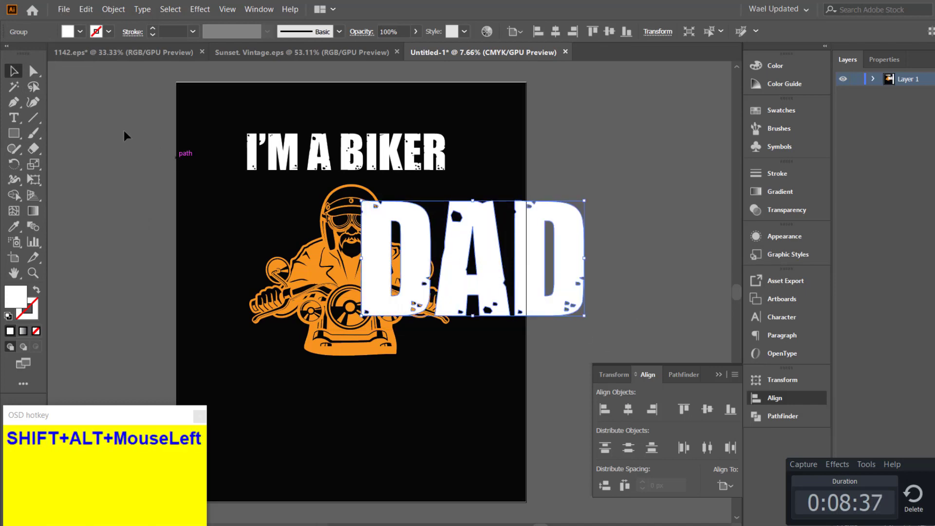
pyautogui.moveTo(429, 242); pyautogui.dragTo(321, 232)
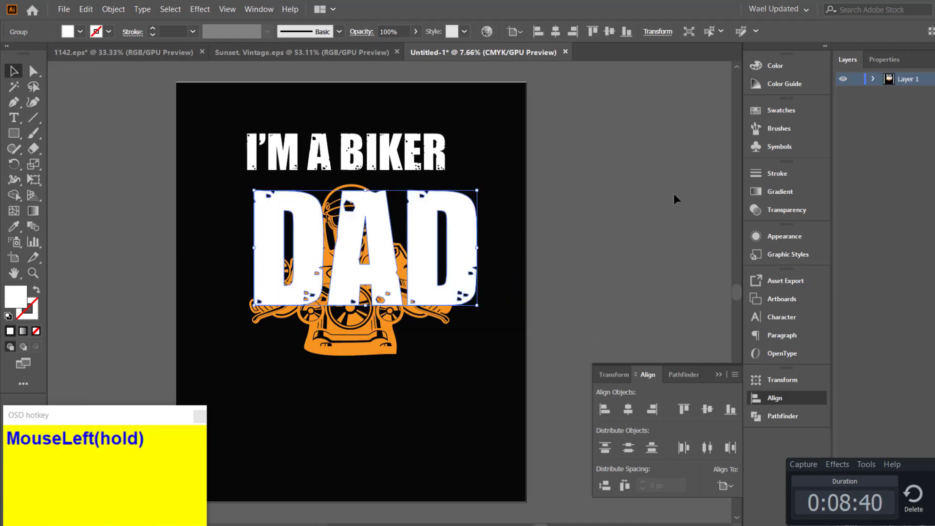
pyautogui.click(674, 195)
# Enlarge the I'M A BIKER headline to almost the artboard's full width and move DAD up close beneath it.
pyautogui.click(445, 156)
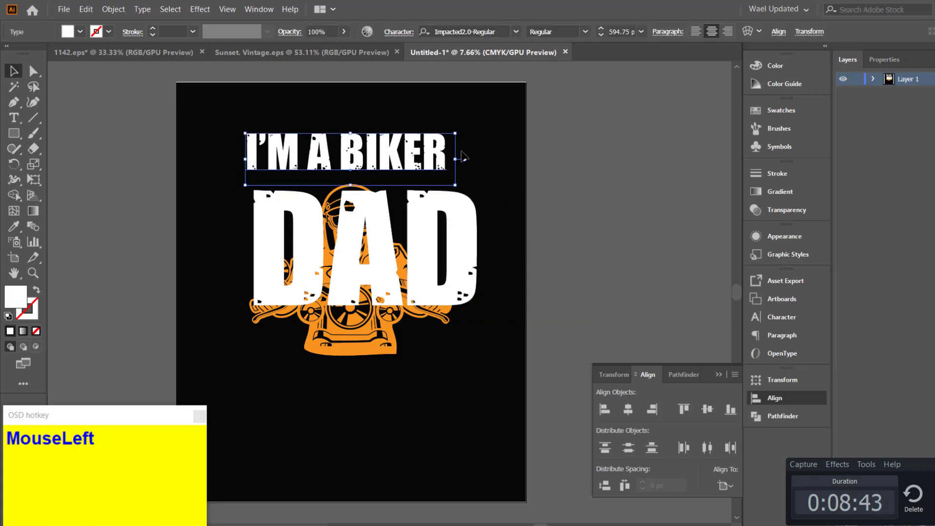
pyautogui.moveTo(455, 133); pyautogui.dragTo(508, 107)
pyautogui.moveTo(382, 163); pyautogui.dragTo(386, 152)
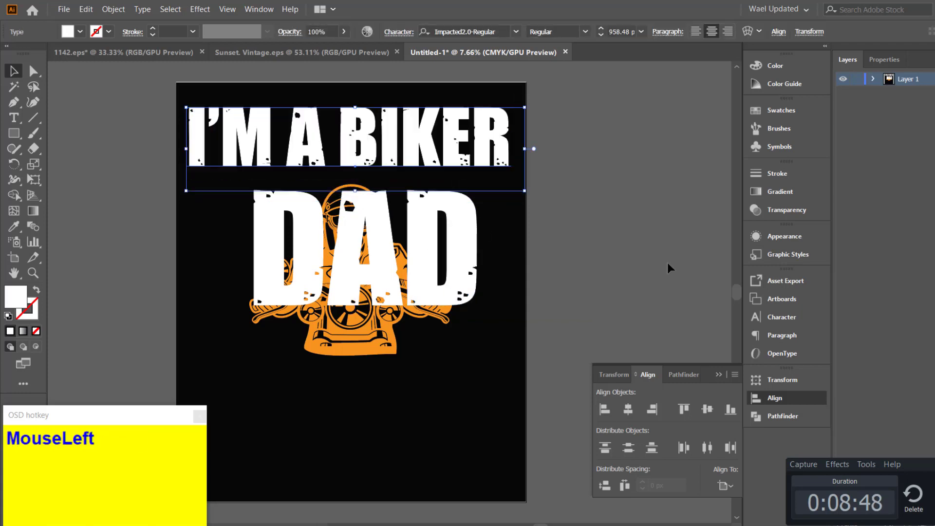
pyautogui.click(667, 262)
pyautogui.moveTo(385, 256); pyautogui.dragTo(377, 241)
pyautogui.click(595, 236)
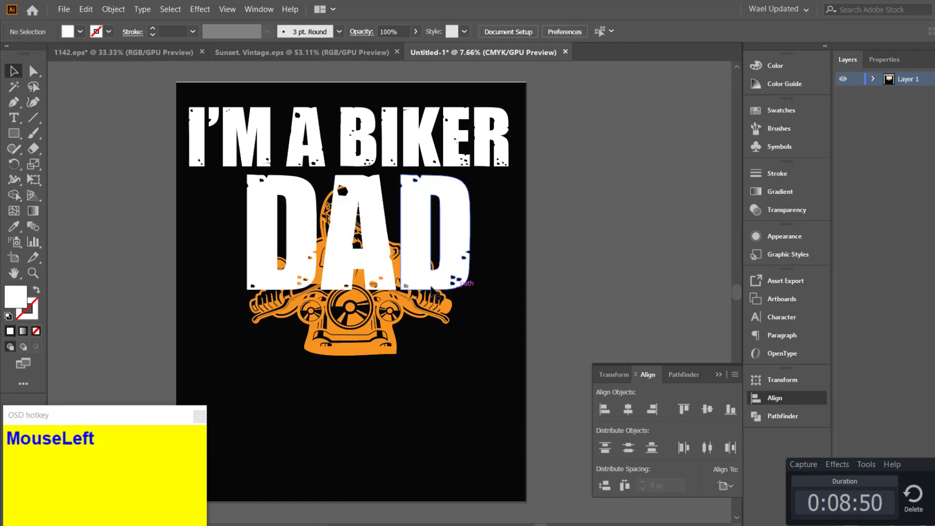
# Bring the orange biker group in front of the DAD lettering by cutting it and pasting it in front.
pyautogui.click(352, 328)
pyautogui.rightClick(352, 326)
pyautogui.click(422, 314)
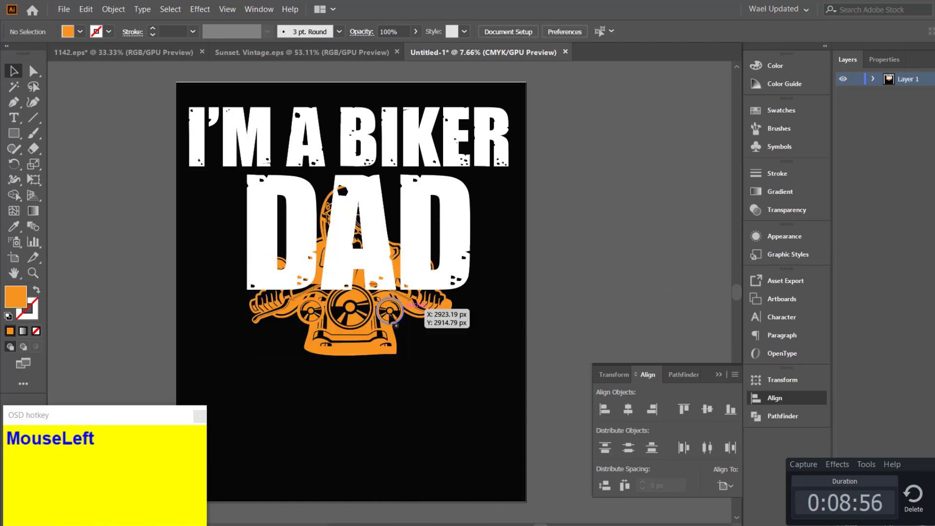
pyautogui.click(388, 318)
pyautogui.hotkey('ctrl', 'x')
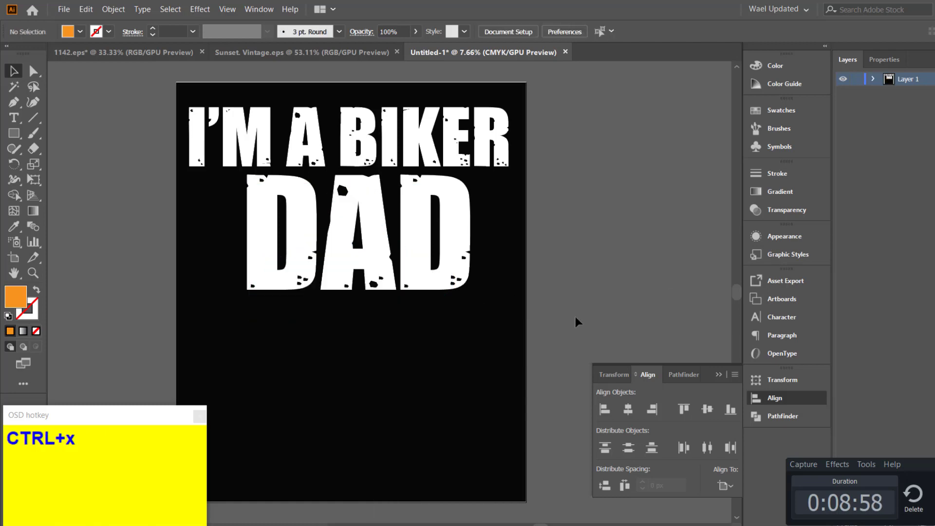
pyautogui.hotkey('ctrl', 'f')
pyautogui.click(574, 316)
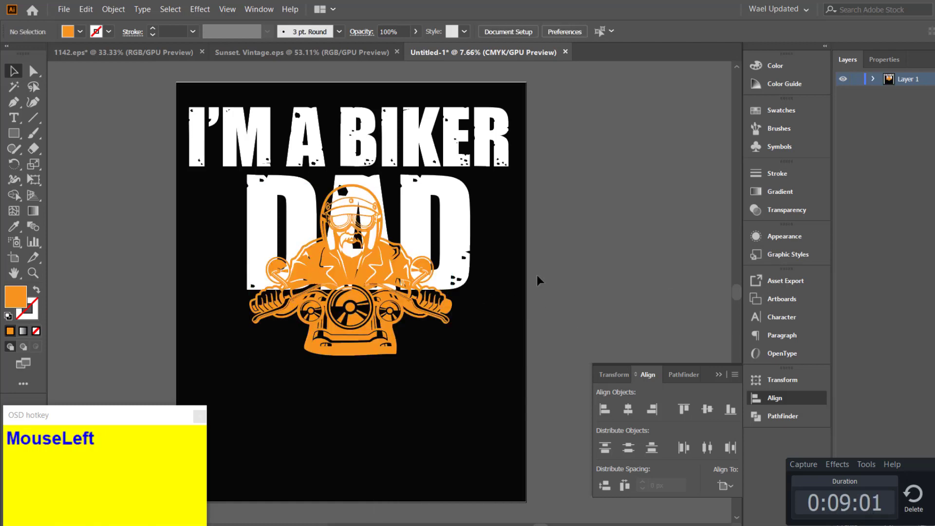
# Duplicate the biker group in place and unite the copy into one solid orange silhouette with Pathfinder.
pyautogui.click(351, 310)
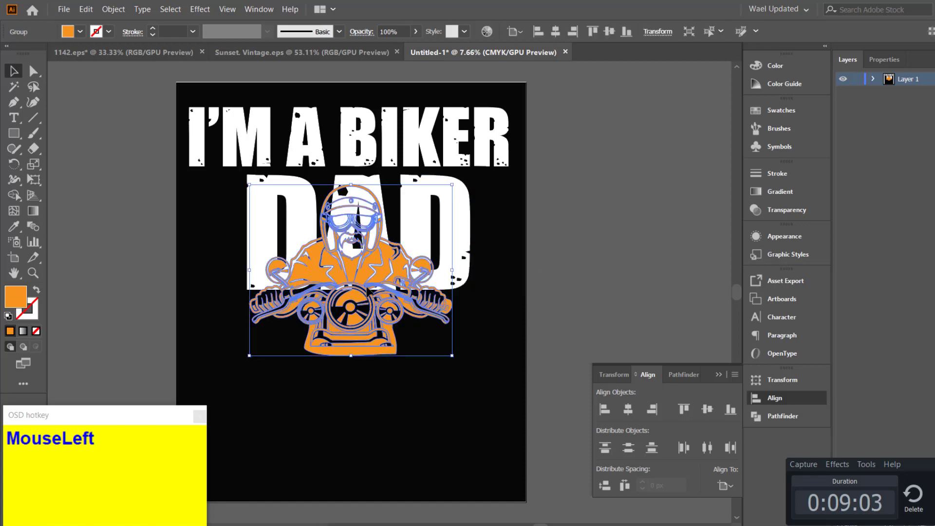
pyautogui.hotkey('ctrl', 'shift', 'b')
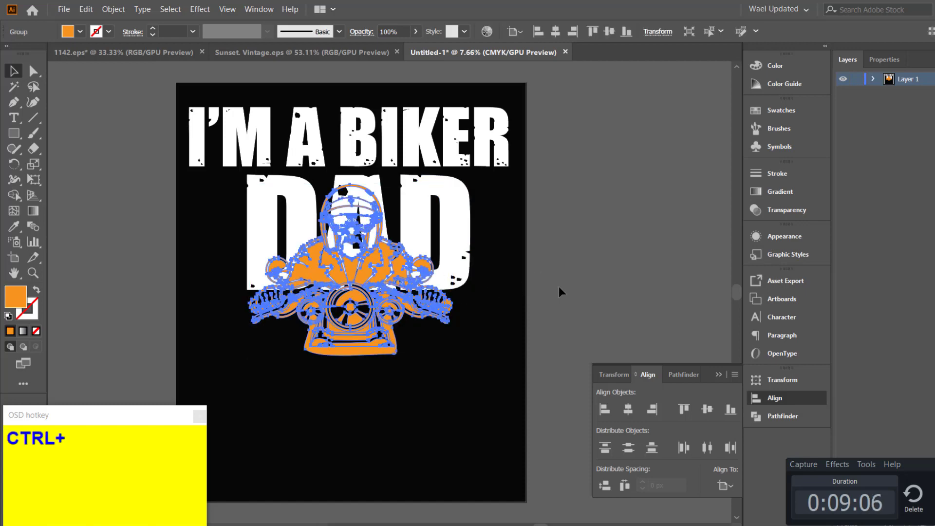
pyautogui.hotkey('ctrl', 'c')
pyautogui.hotkey('ctrl', 'f')
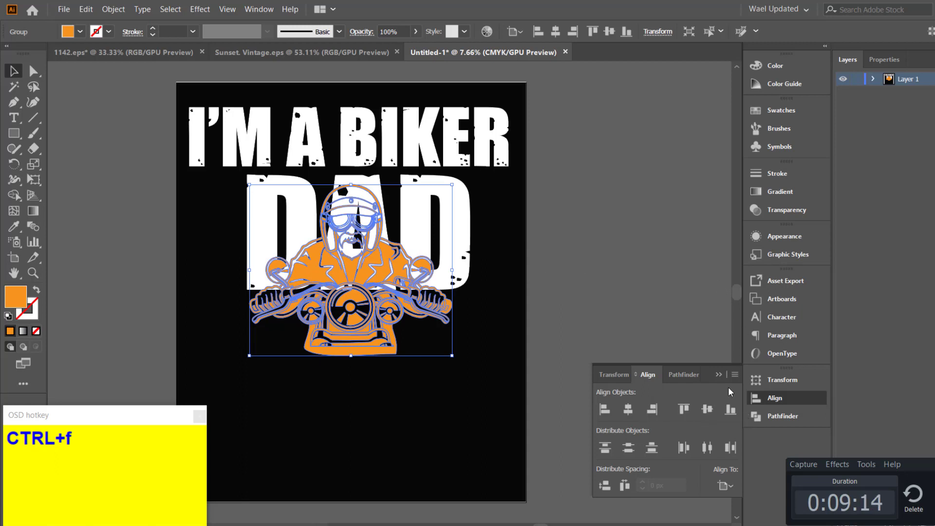
pyautogui.click(767, 416)
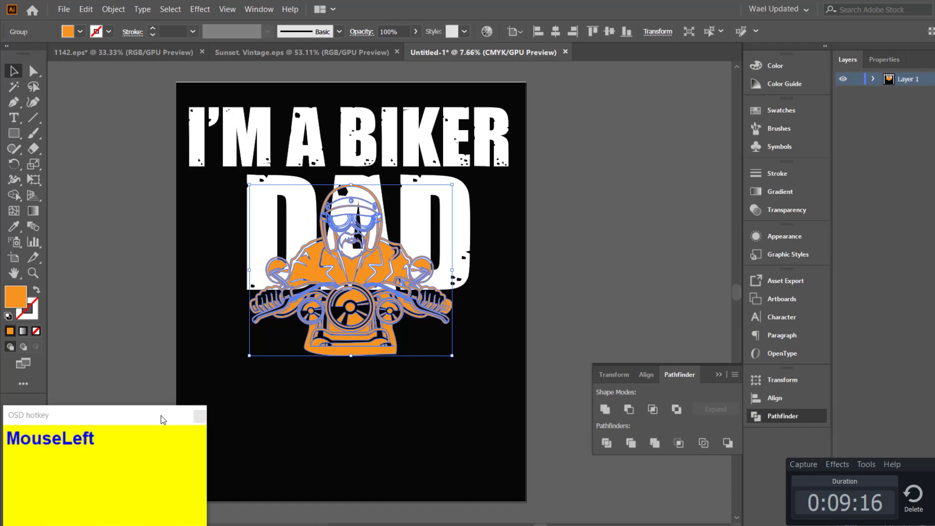
pyautogui.click(603, 410)
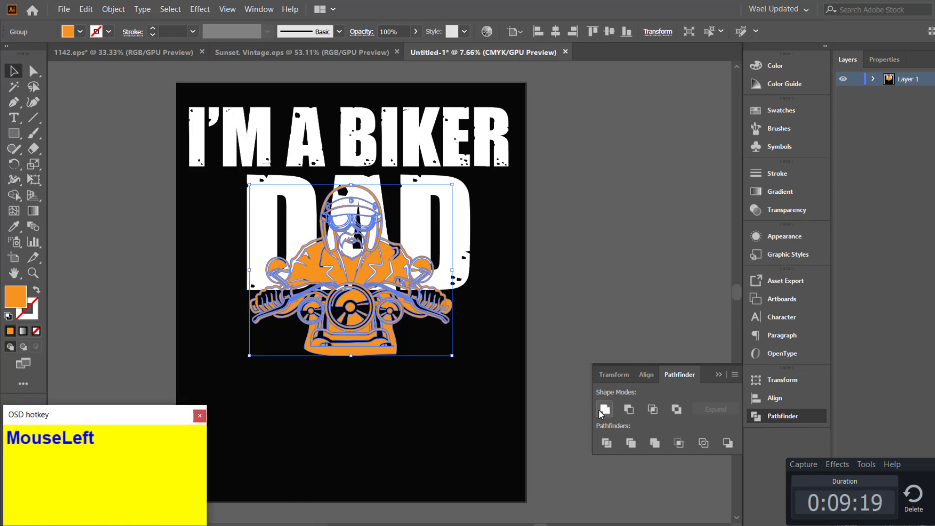
pyautogui.click(655, 443)
pyautogui.click(604, 410)
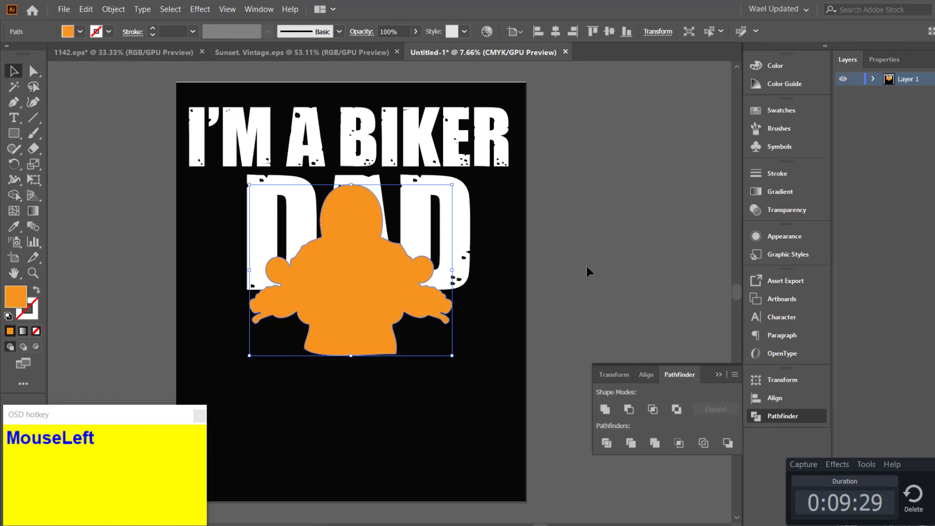
pyautogui.hotkey('ctrl', 'x')
pyautogui.hotkey('ctrl', 'b')
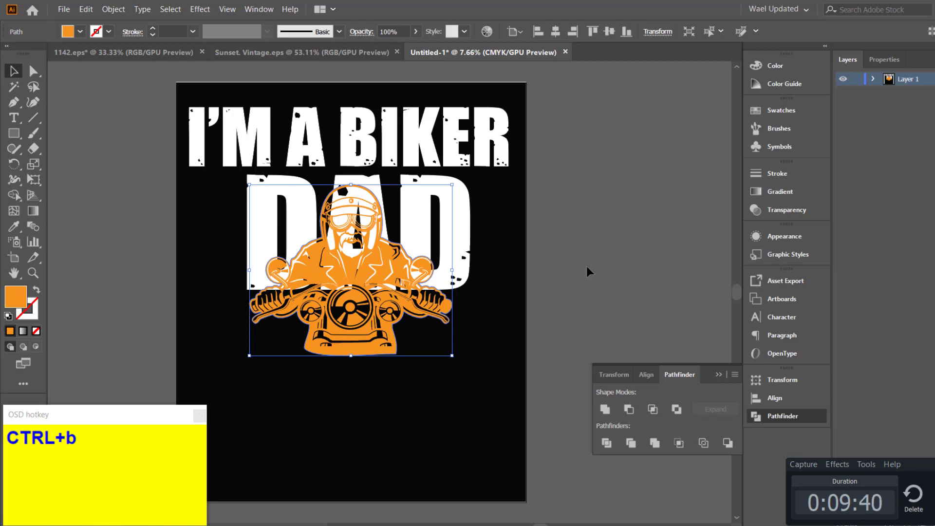
pyautogui.hotkey('ctrl', 'shift', 'b')
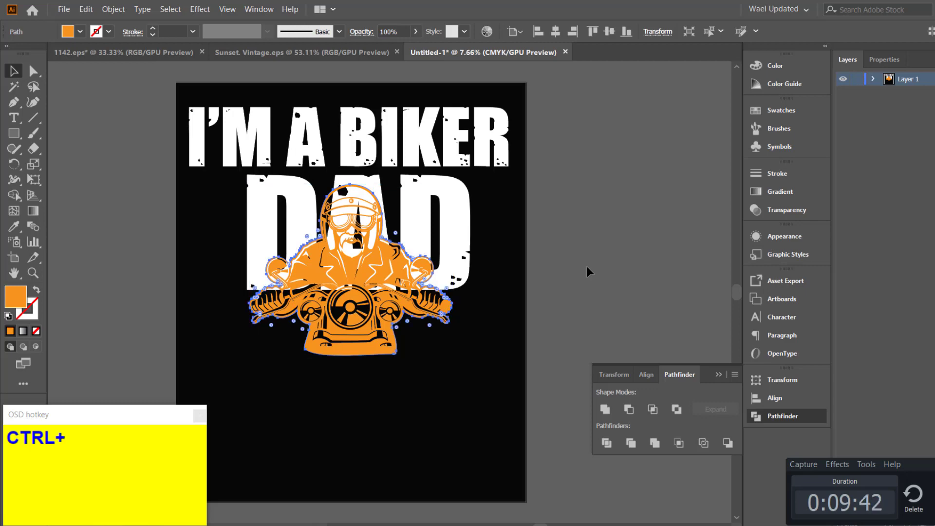
pyautogui.hotkey('ctrl', 'z')
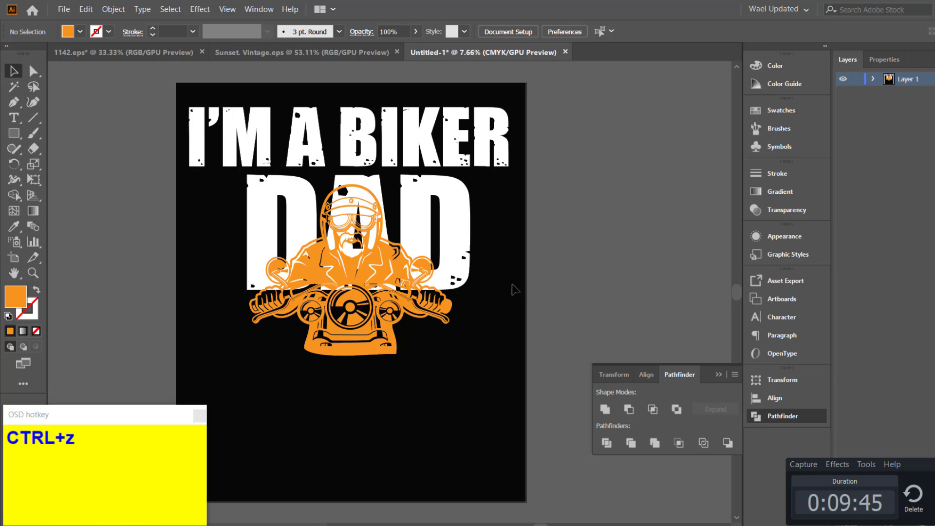
pyautogui.hotkey('ctrl', 'z')
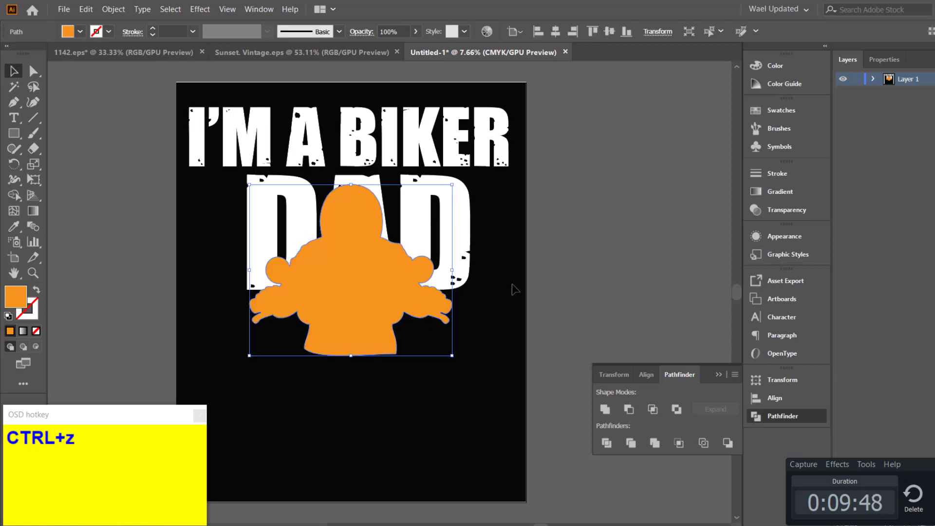
# Select the detailed biker group in Layer 1 and place it in front of the solid orange silhouette.
pyautogui.click(872, 79)
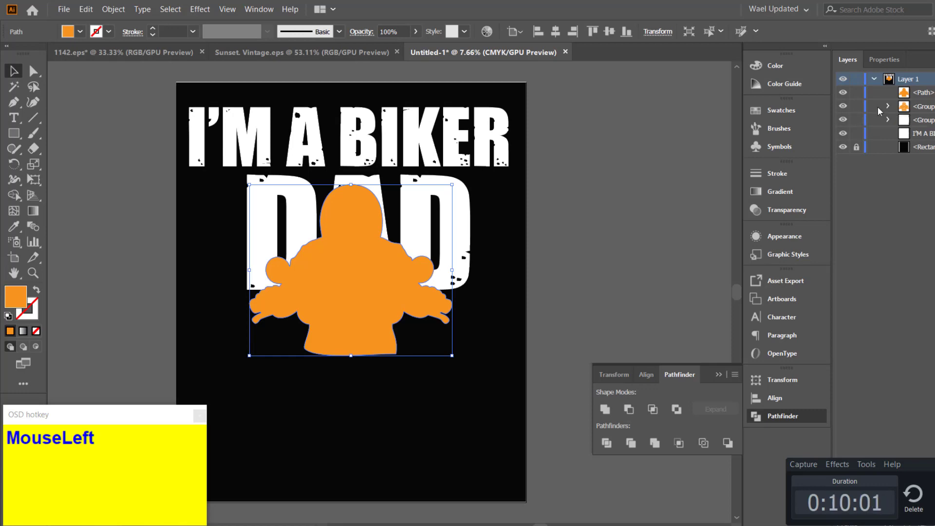
pyautogui.click(930, 119)
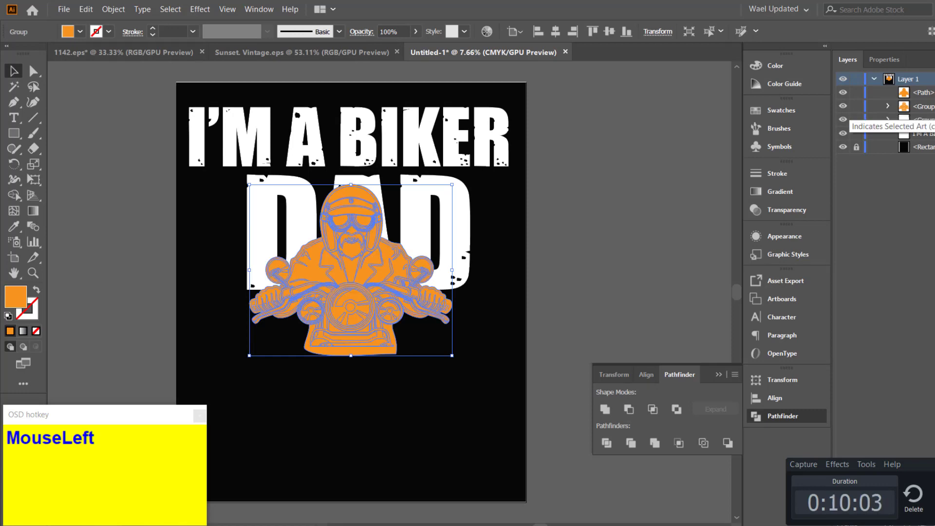
pyautogui.hotkey('ctrl', 'x')
pyautogui.hotkey('ctrl', 'f')
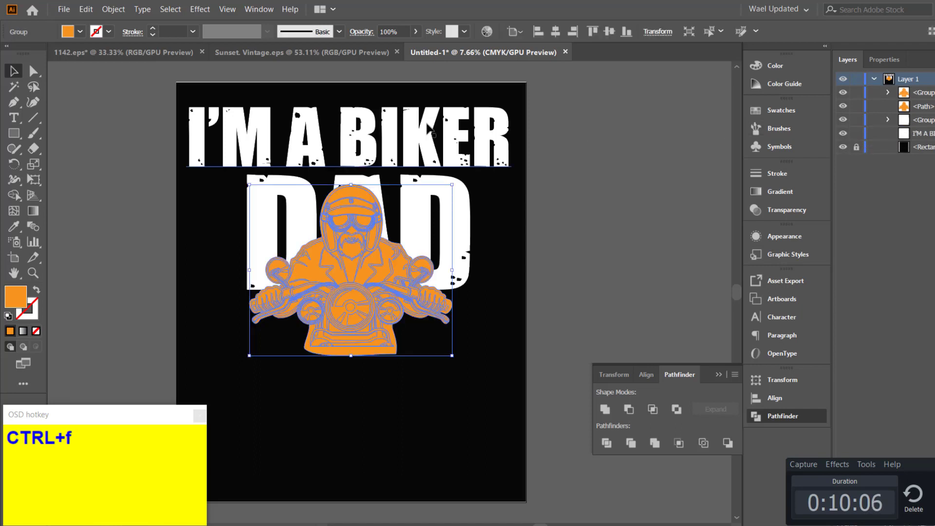
# Fill the detailed biker group with black so the orange silhouette shows through its openings.
pyautogui.click(80, 31)
pyautogui.click(27, 55)
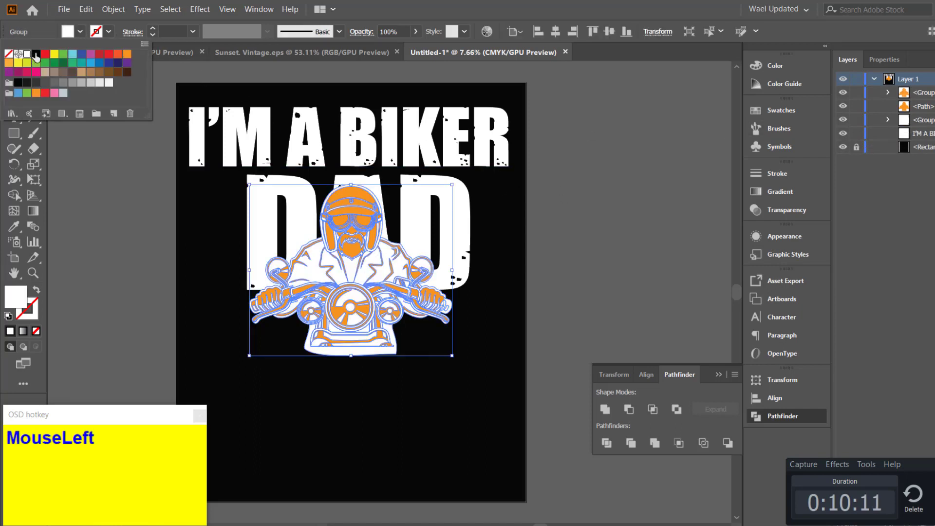
pyautogui.click(36, 54)
pyautogui.click(626, 209)
pyautogui.click(627, 210)
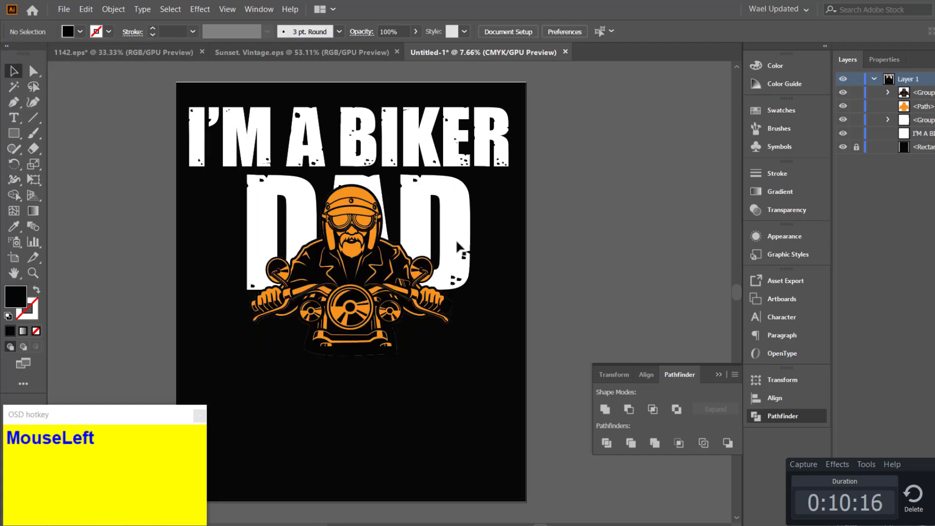
# Group the black biker artwork together with the orange silhouette behind it.
pyautogui.moveTo(350, 303); pyautogui.dragTo(351, 340)
pyautogui.hotkey('ctrl', 'z')
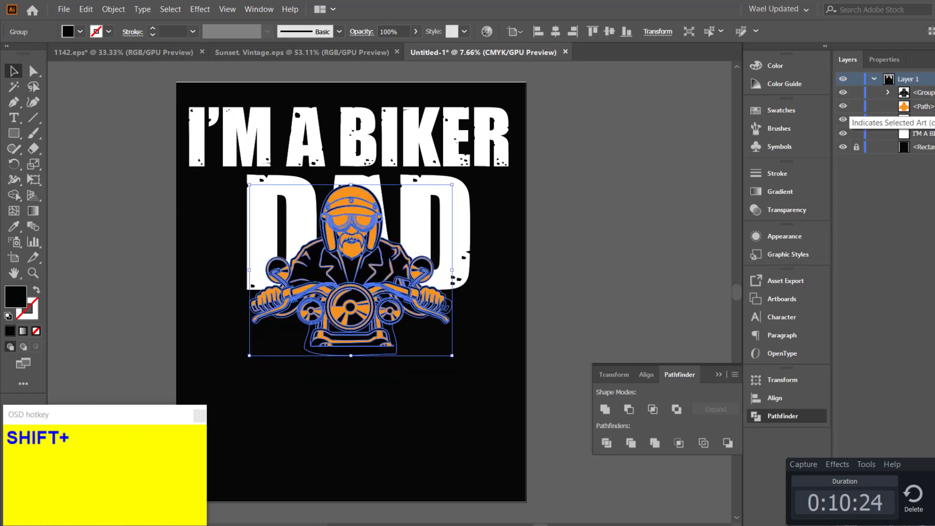
pyautogui.keyDown('shift'); pyautogui.click(926, 119); pyautogui.keyUp('shift')
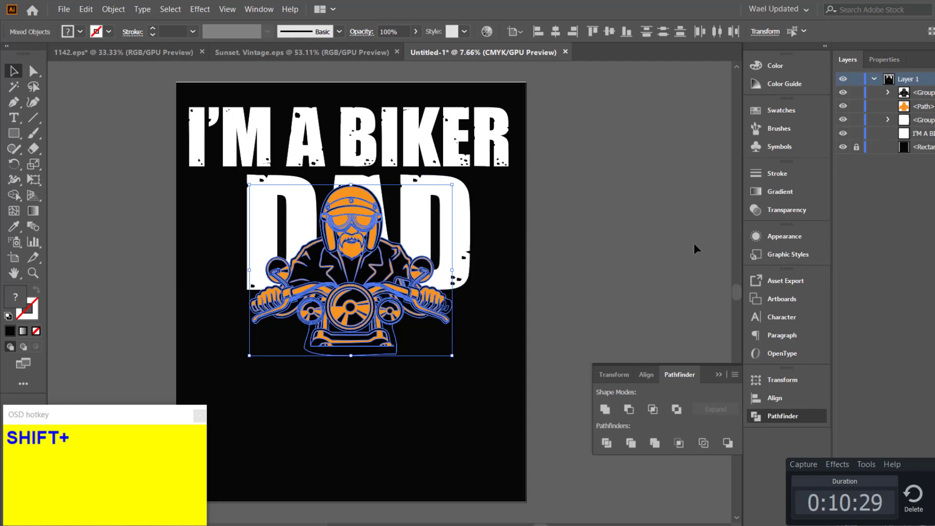
pyautogui.hotkey('ctrl', 'g')
pyautogui.click(669, 295)
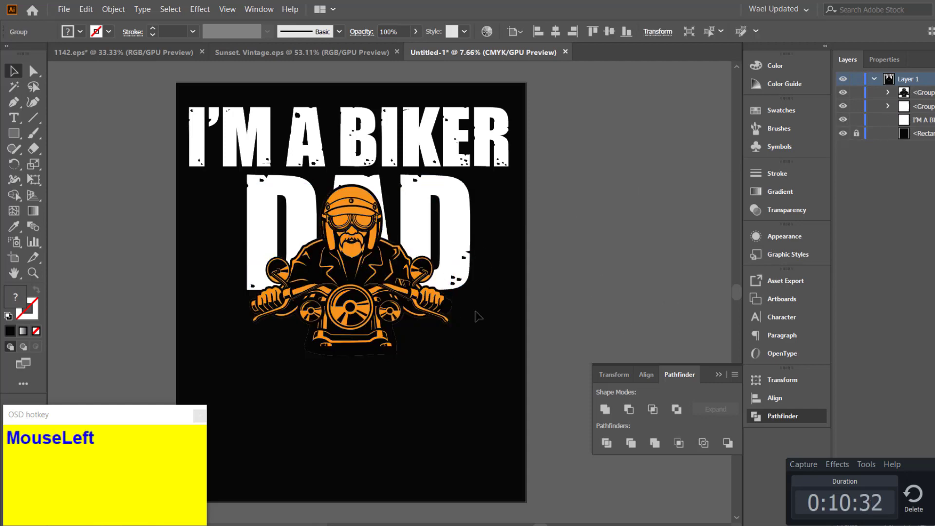
# Move the biker group slightly down and both lines of lettering up, leaving his head overlapping the lower part of the A in DAD.
pyautogui.moveTo(351, 273); pyautogui.dragTo(351, 313)
pyautogui.moveTo(351, 253); pyautogui.dragTo(355, 224)
pyautogui.click(569, 276)
pyautogui.moveTo(370, 303); pyautogui.dragTo(370, 317)
pyautogui.click(495, 209)
pyautogui.moveTo(388, 156); pyautogui.dragTo(388, 146)
pyautogui.moveTo(411, 188); pyautogui.dragTo(411, 190)
pyautogui.click(631, 225)
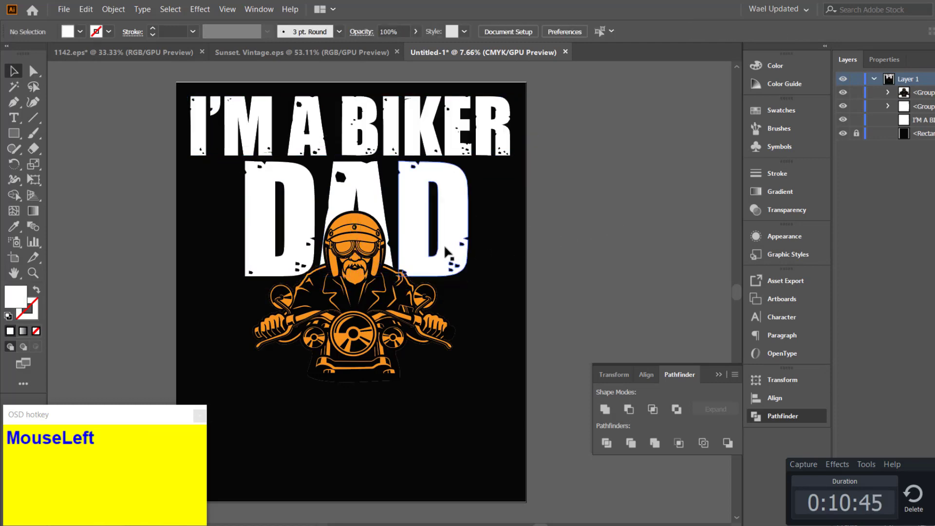
# Duplicate the "I'M A BIKER" line below the motorcycle and select all the text of the copy.
pyautogui.click(421, 151)
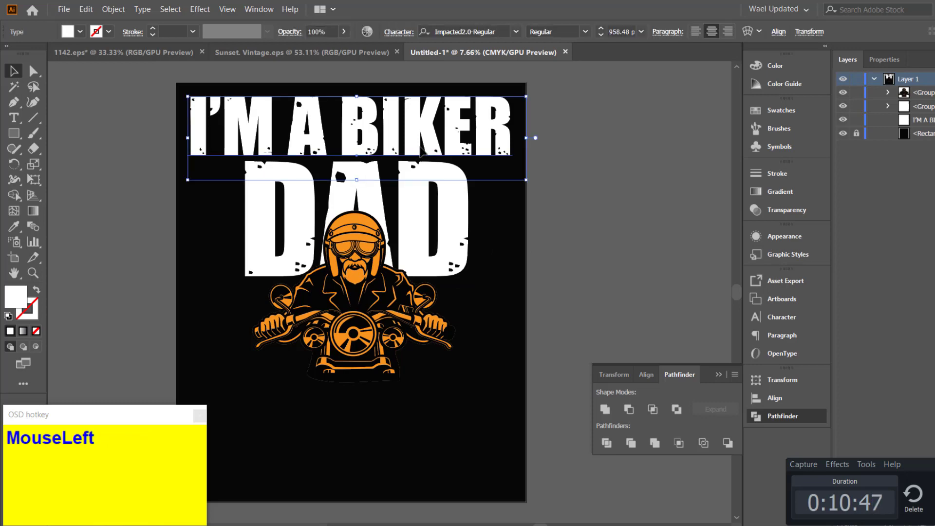
pyautogui.moveTo(420, 151); pyautogui.dragTo(412, 428)
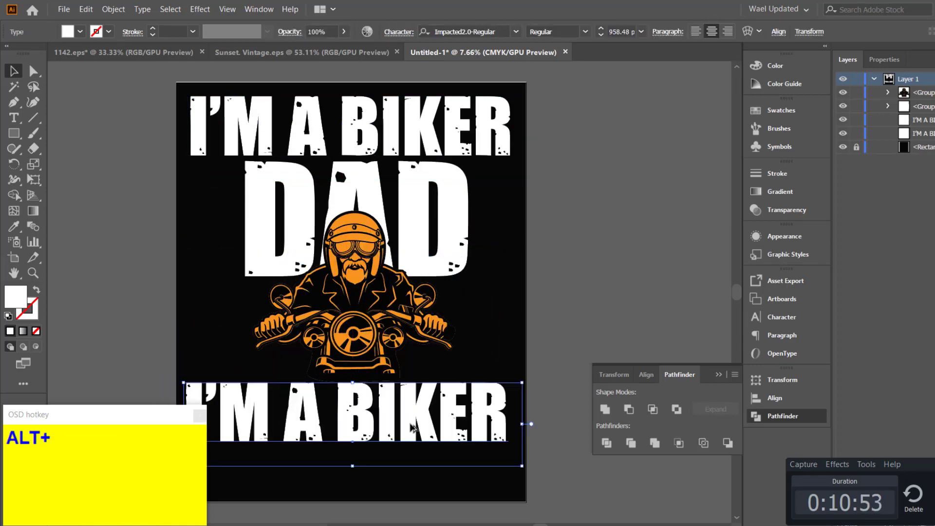
pyautogui.click(13, 117)
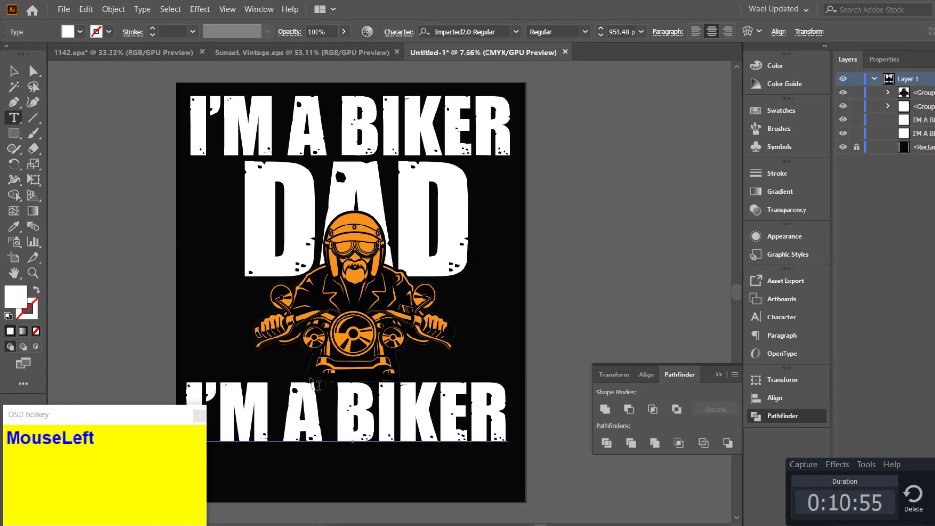
pyautogui.doubleClick(308, 420)
pyautogui.hotkey('ctrl', 'a')
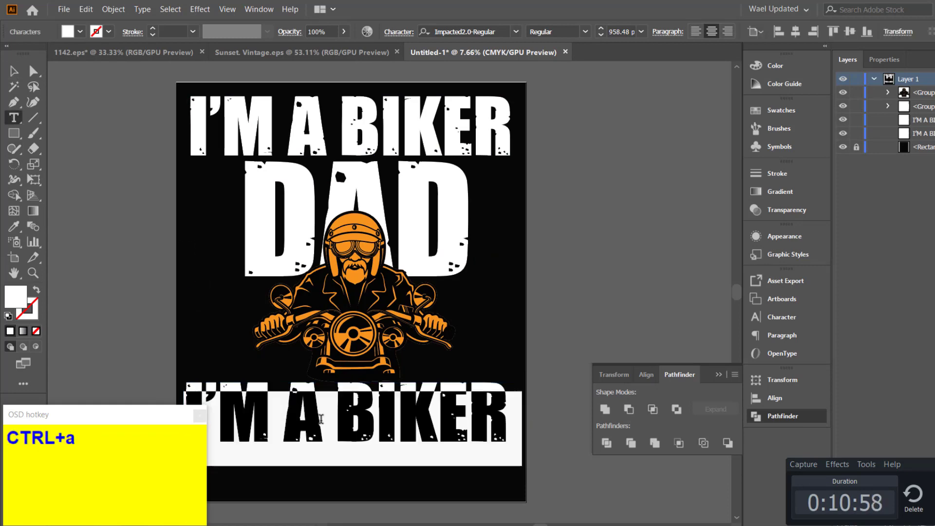
pyautogui.write('مهن')
pyautogui.press('BackSpace')
pyautogui.press('BackSpace')
pyautogui.press('BackSpace')
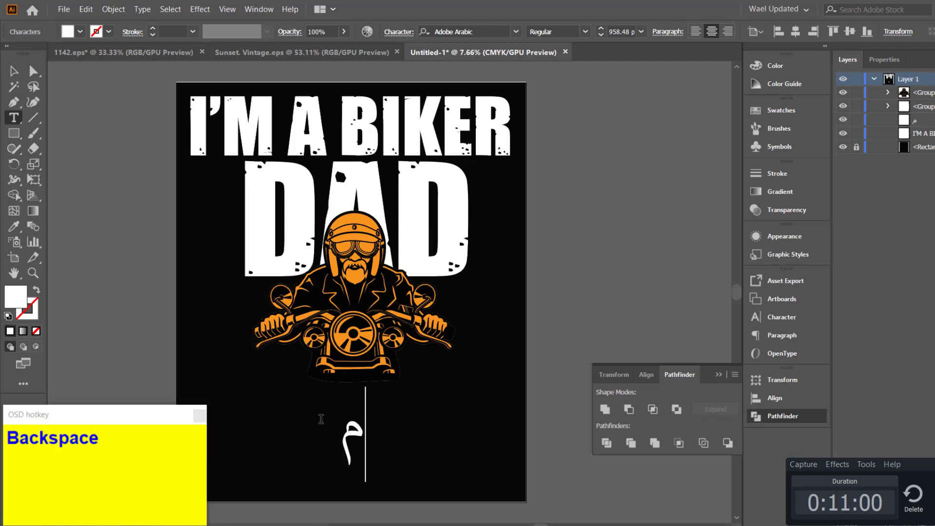
# Switch the keyboard input to English and enter "like a normal dad" as the text of the line below the biker.
pyautogui.hotkey('shift', 'alt')
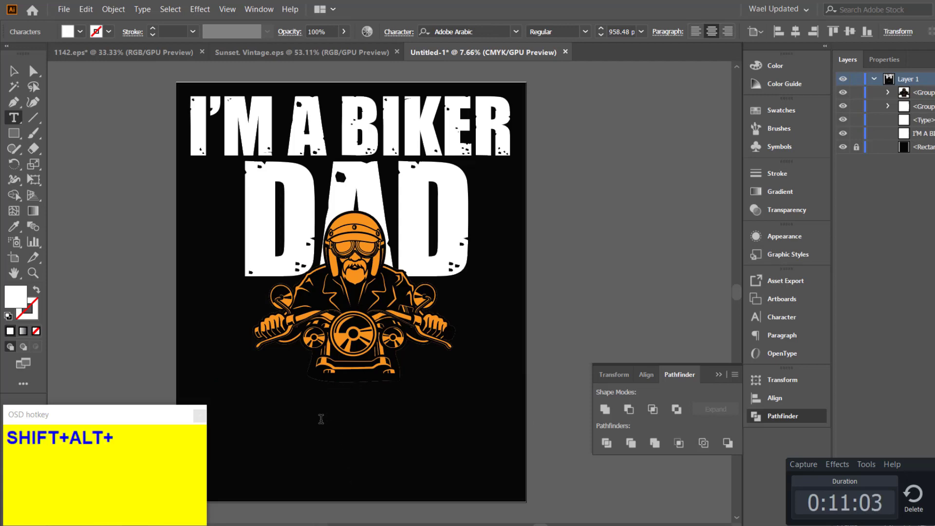
pyautogui.write('lik')
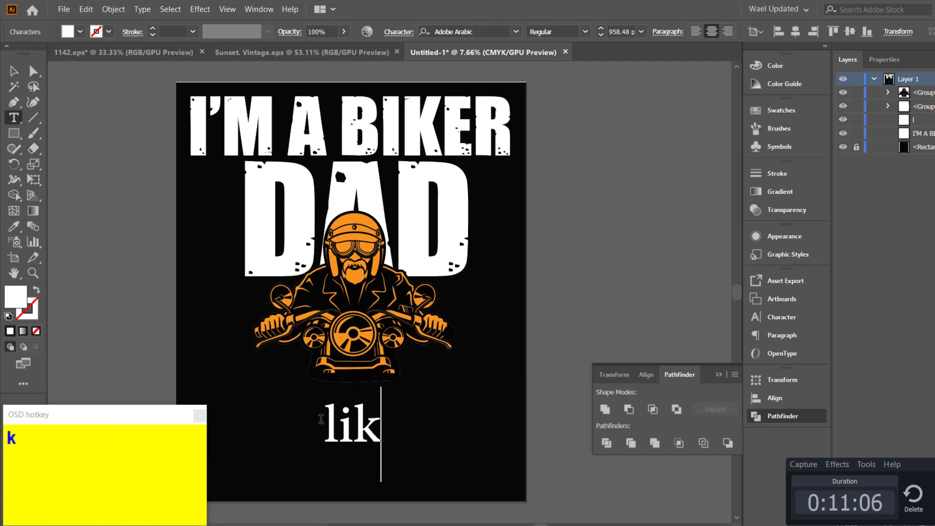
pyautogui.write('e a no')
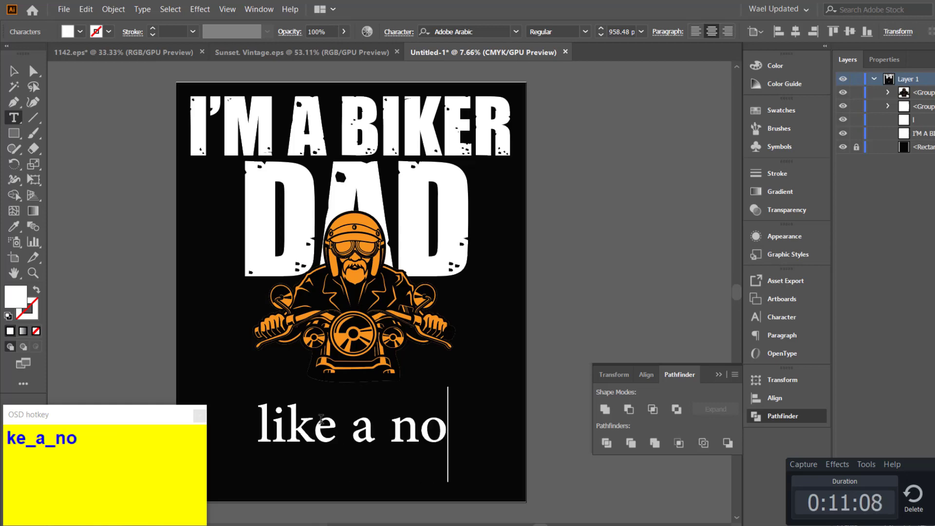
pyautogui.write('rmal dad')
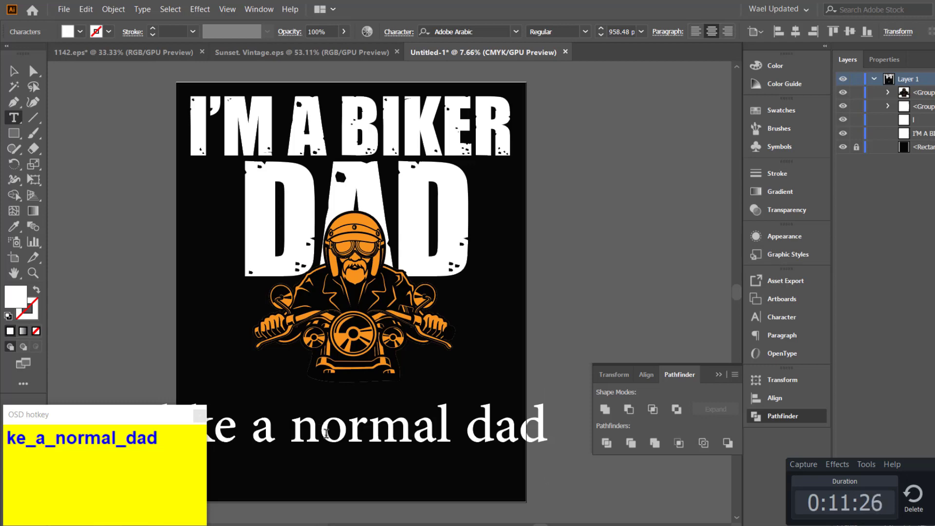
pyautogui.click(14, 70)
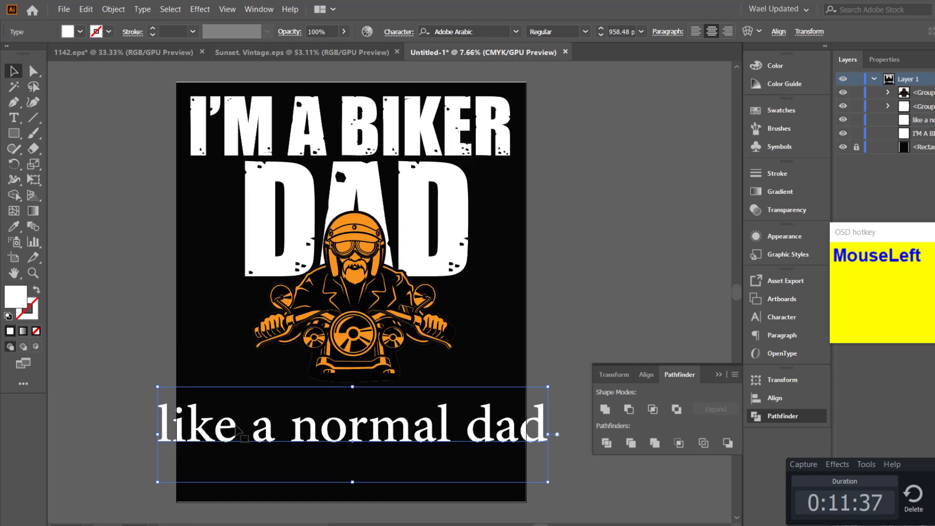
# Duplicate the "like a normal dad" line directly below itself and change the copy's text to "only much cooler".
pyautogui.moveTo(237, 431); pyautogui.dragTo(242, 478)
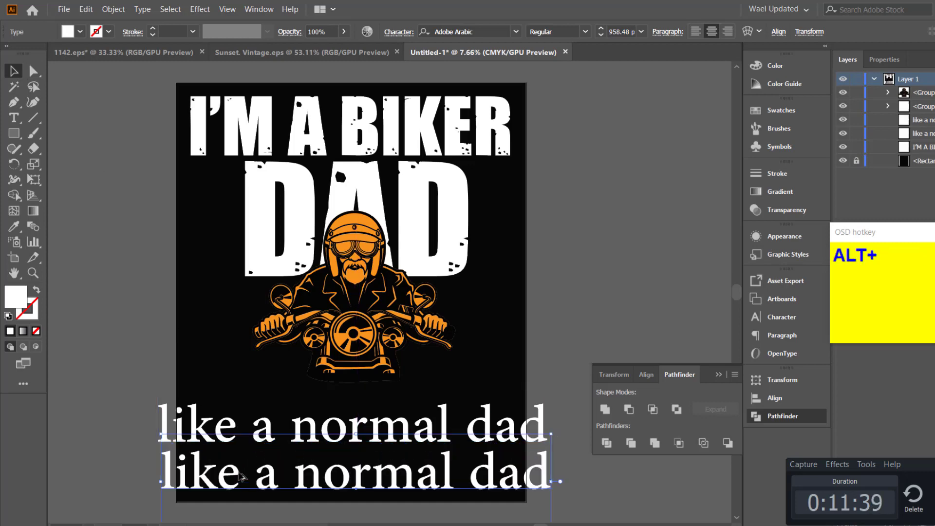
pyautogui.hotkey('ctrl', 'a')
pyautogui.doubleClick(341, 480)
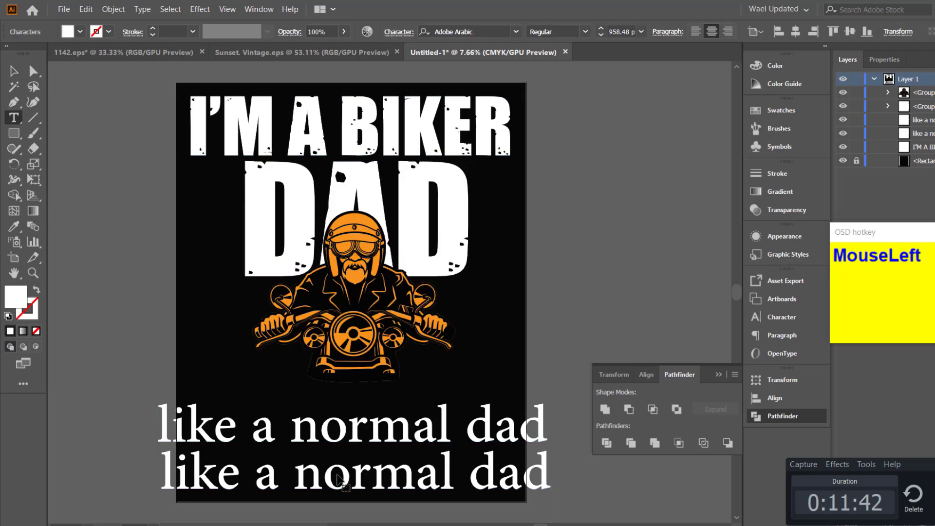
pyautogui.doubleClick(317, 471)
pyautogui.hotkey('ctrl', 'a')
pyautogui.write('on')
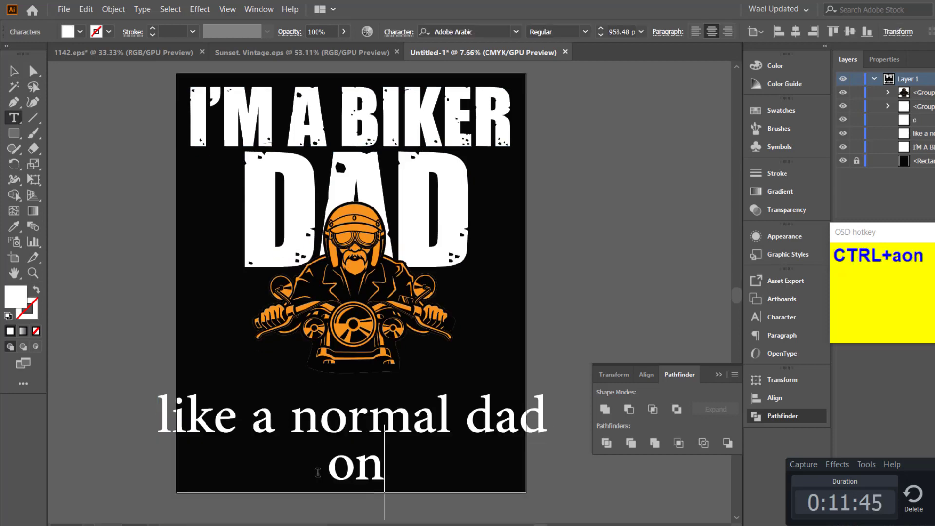
pyautogui.write('ly much cooler')
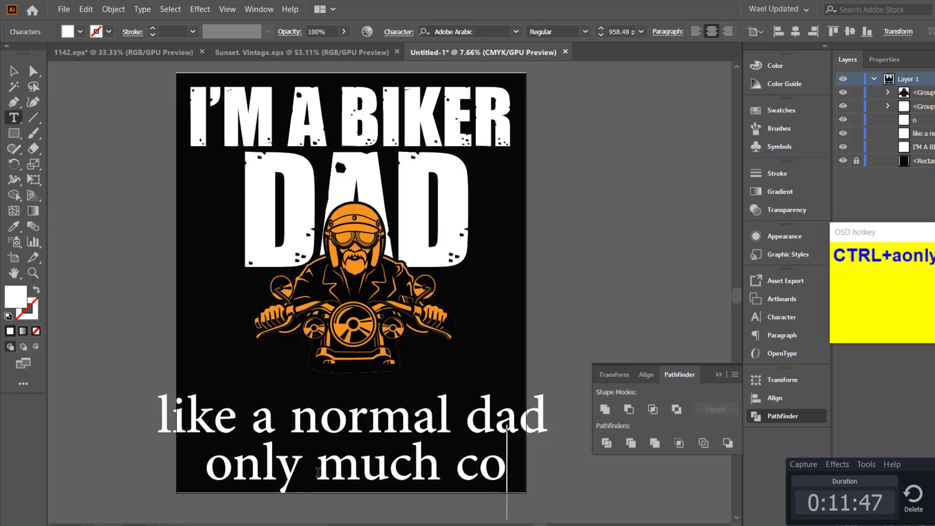
pyautogui.click(14, 70)
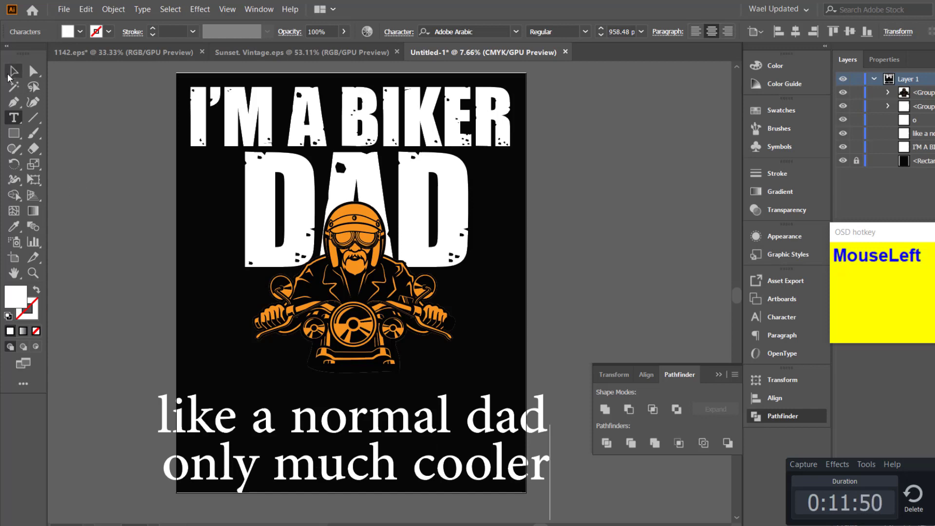
# Match the whole "like a normal dad" line to the distressed "I'M A BIKER" lettering by sampling its style with the Eyedropper.
pyautogui.doubleClick(267, 430)
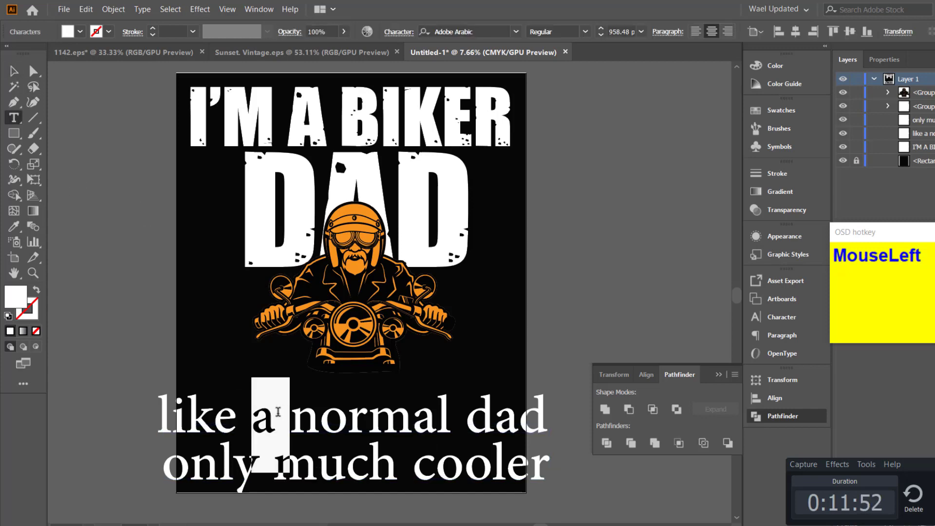
pyautogui.hotkey('ctrl', 'a')
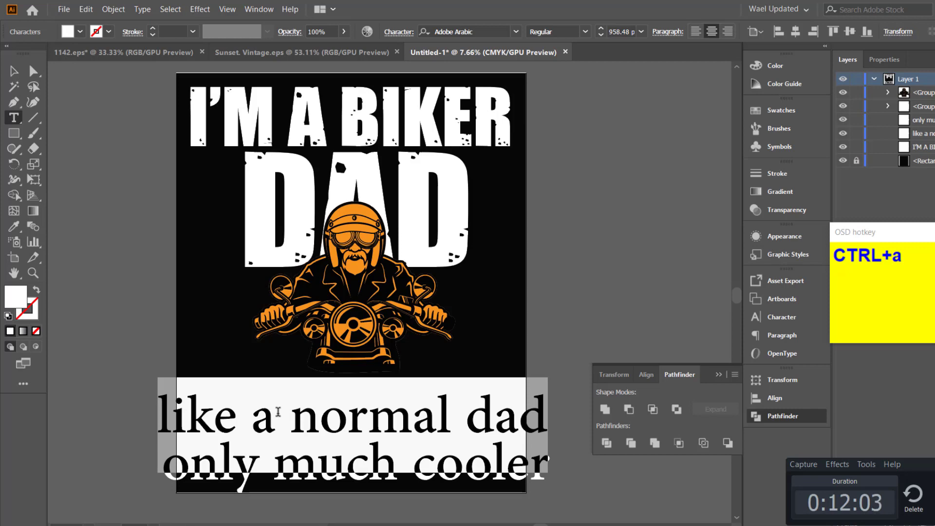
pyautogui.click(13, 226)
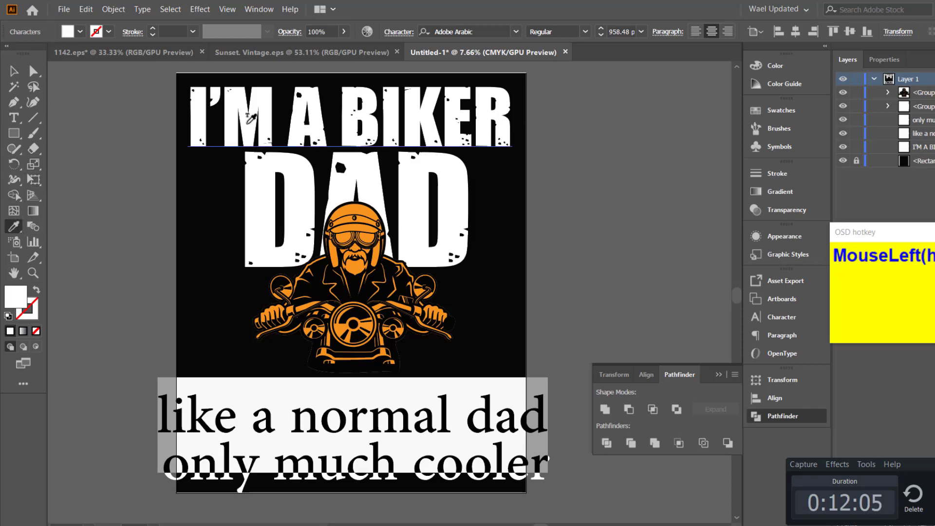
pyautogui.click(246, 123)
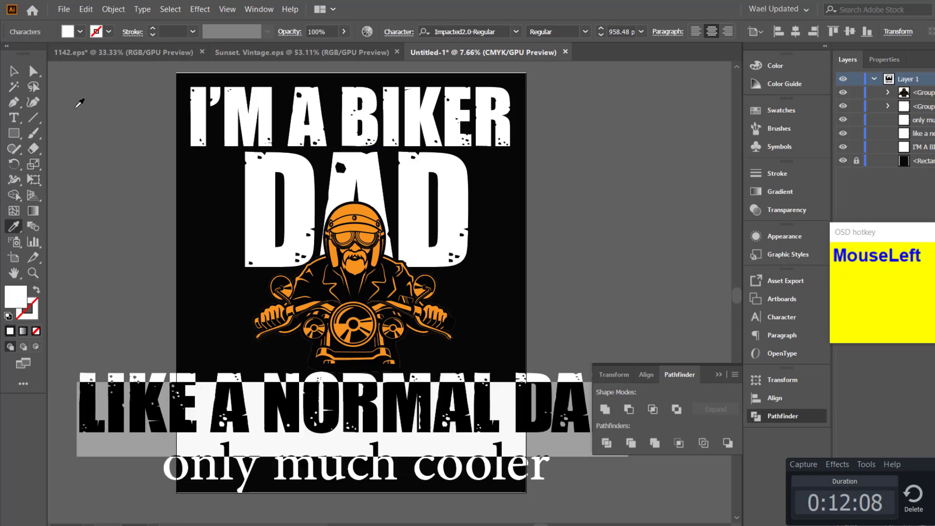
pyautogui.click(13, 71)
# Scale the "LIKE A NORMAL DAD" line down to about 587 pt so it fits the artboard width, and move it up under the motorcycle.
pyautogui.hotkey('alt', 'shift')
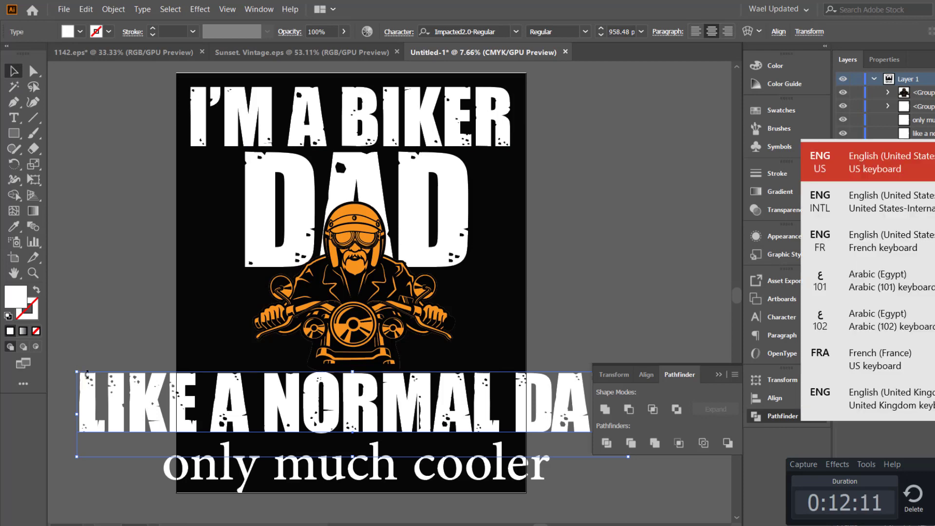
pyautogui.moveTo(77, 370); pyautogui.dragTo(114, 390)
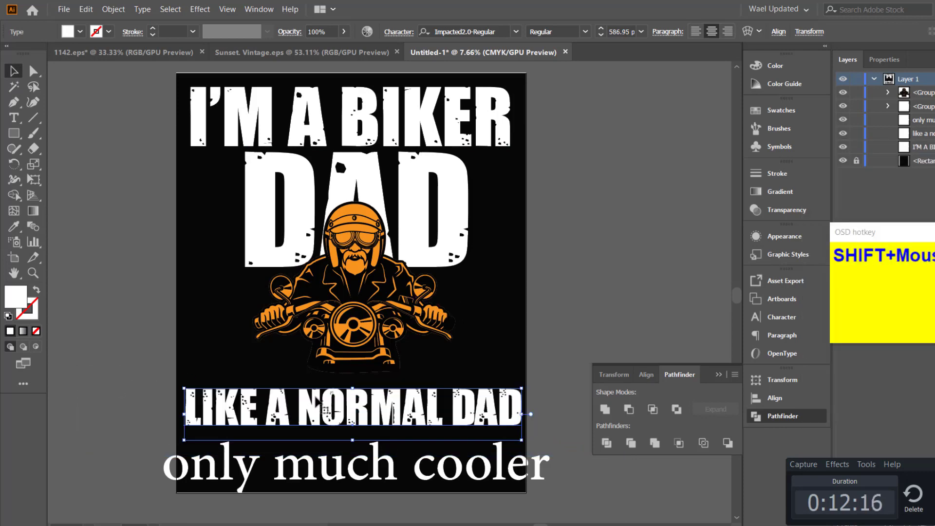
pyautogui.click(623, 290)
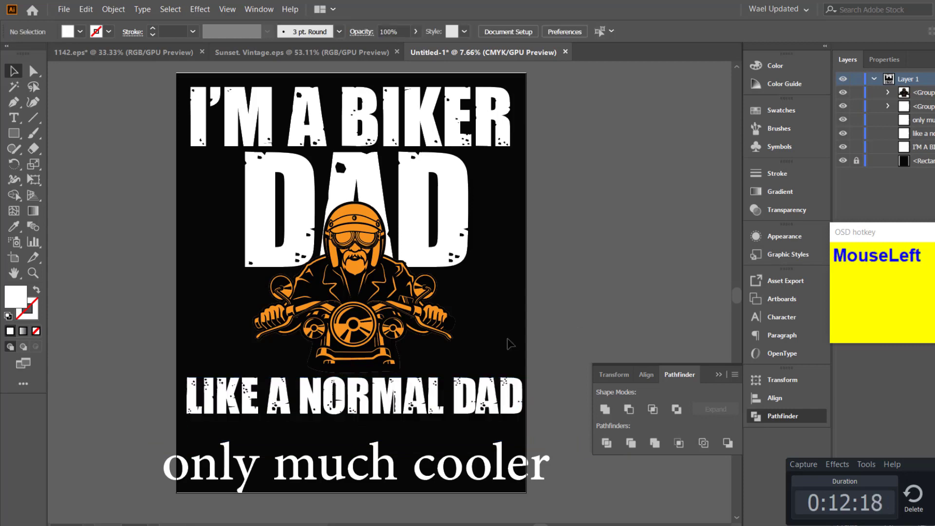
# Set the font of the whole "only much cooler" line to Kapsalon DEMO Regular.
pyautogui.click(343, 458)
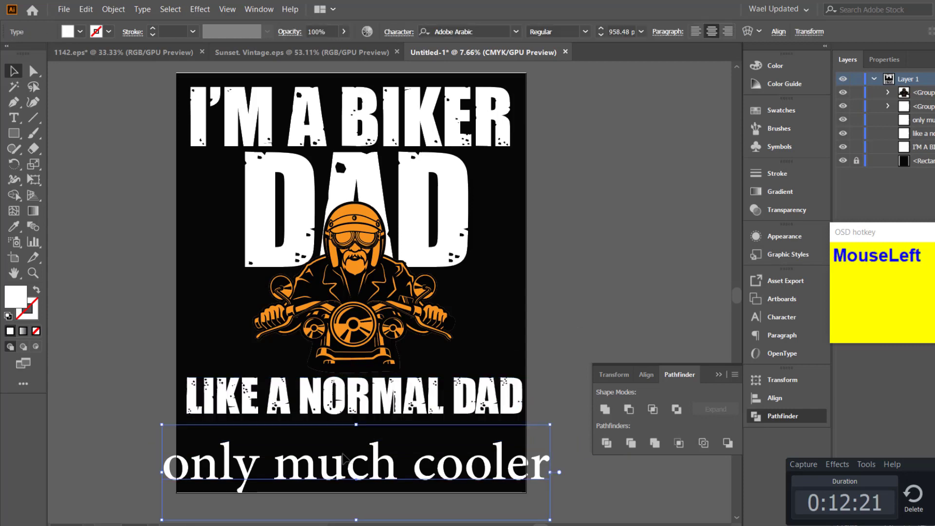
pyautogui.hotkey('ctrl', 'a')
pyautogui.doubleClick(355, 475)
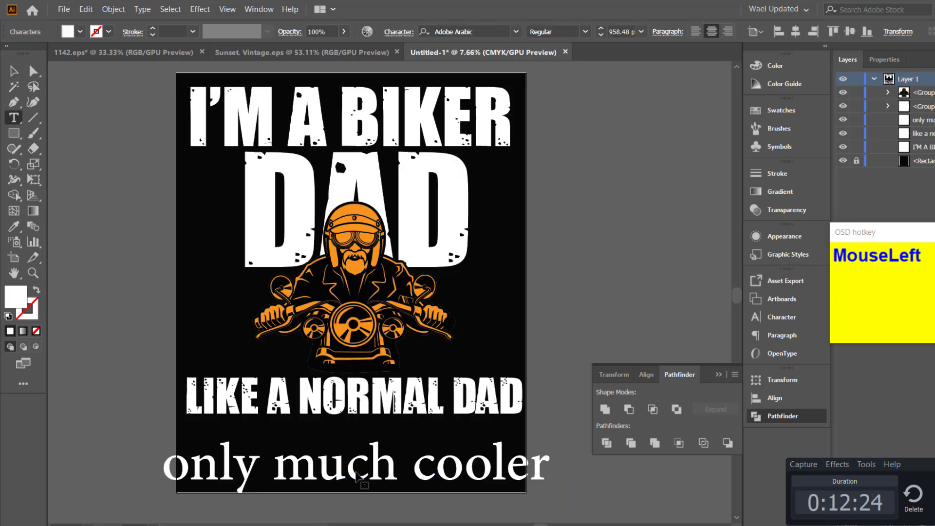
pyautogui.hotkey('ctrl', 'a')
pyautogui.click(516, 32)
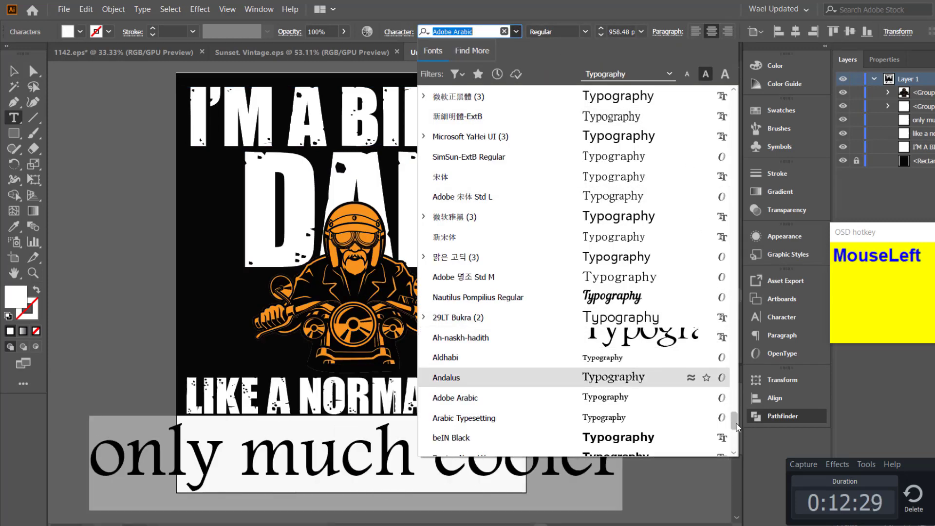
pyautogui.moveTo(735, 423); pyautogui.dragTo(735, 103)
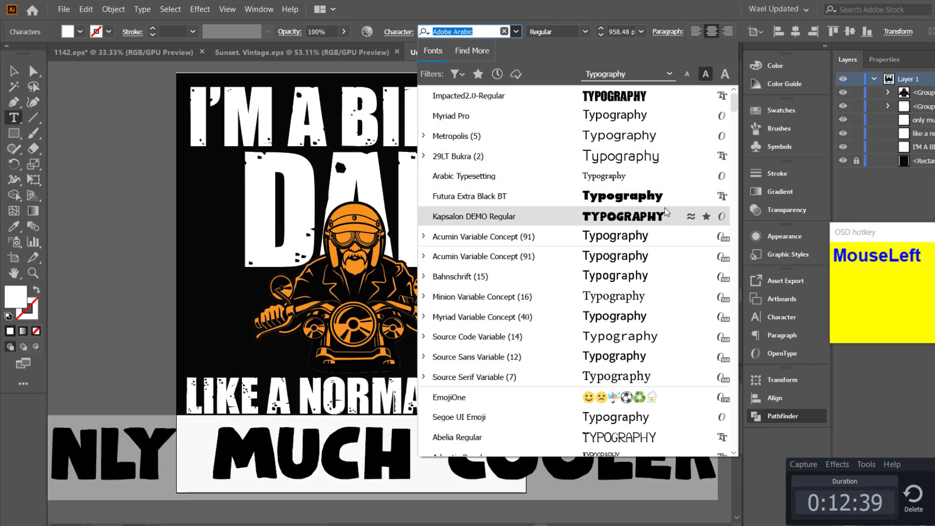
pyautogui.click(665, 211)
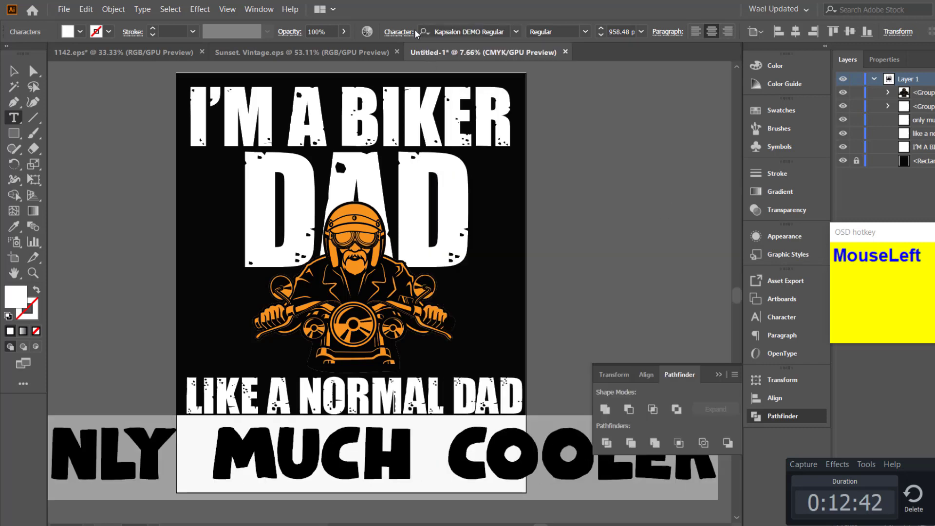
# Scale the "ONLY MUCH COOLER" line down until it is narrower than "LIKE A NORMAL DAD" and place it centered directly beneath that line.
pyautogui.click(719, 374)
pyautogui.press('Escape')
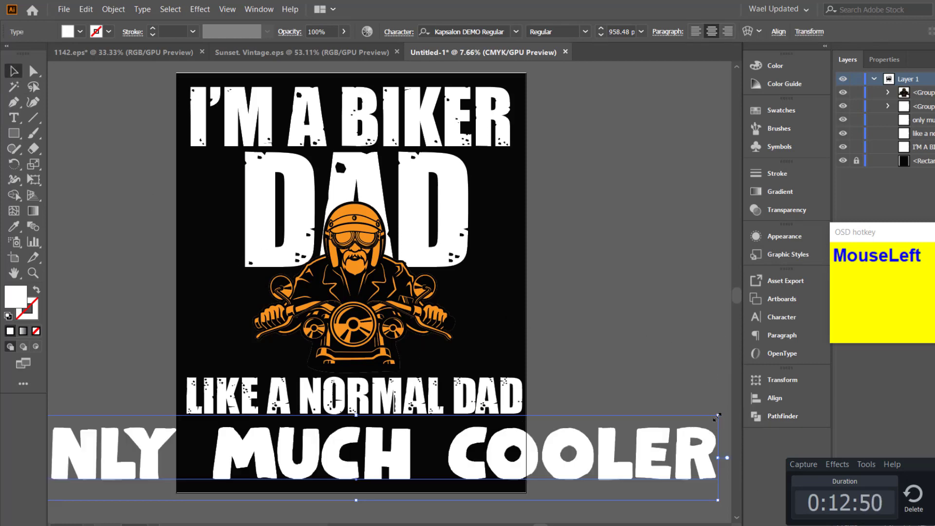
pyautogui.moveTo(718, 417); pyautogui.dragTo(583, 432)
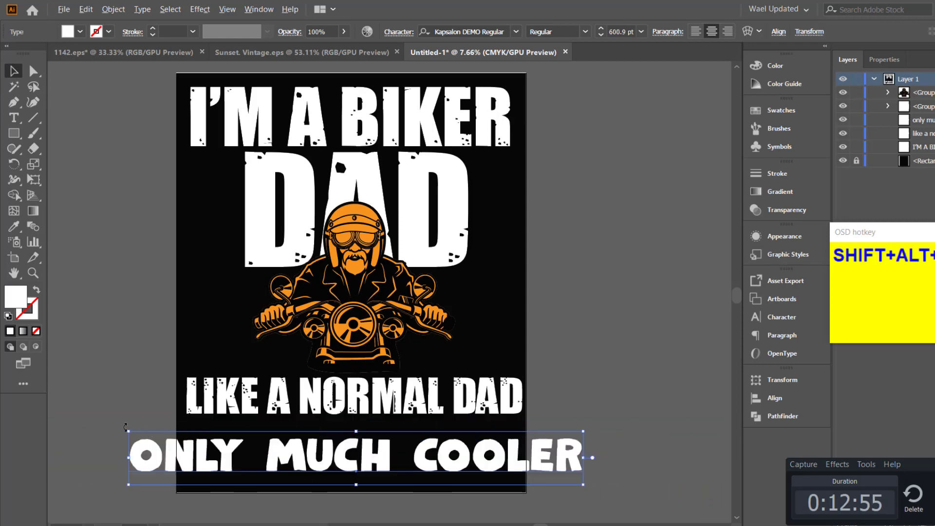
pyautogui.moveTo(126, 428); pyautogui.dragTo(186, 437)
pyautogui.moveTo(326, 454); pyautogui.dragTo(326, 430)
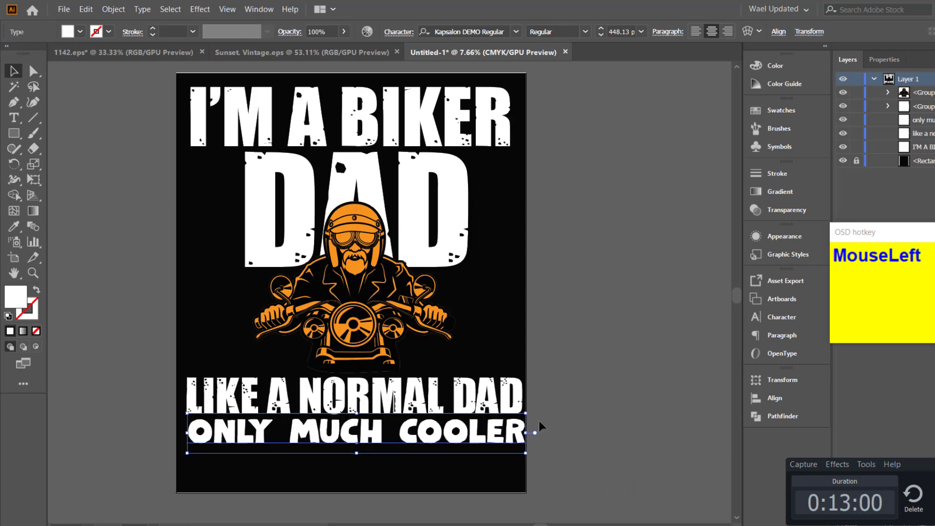
pyautogui.moveTo(527, 412); pyautogui.dragTo(496, 417)
pyautogui.click(607, 418)
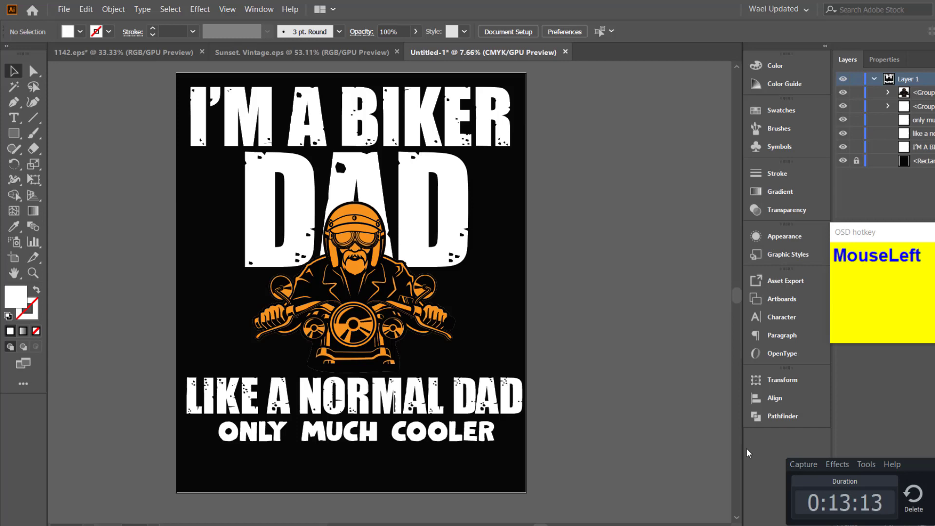
# Enlarge the DAD lettering proportionally behind the biker, keeping its upper edge just below the "I'M A BIKER" line.
pyautogui.click(450, 209)
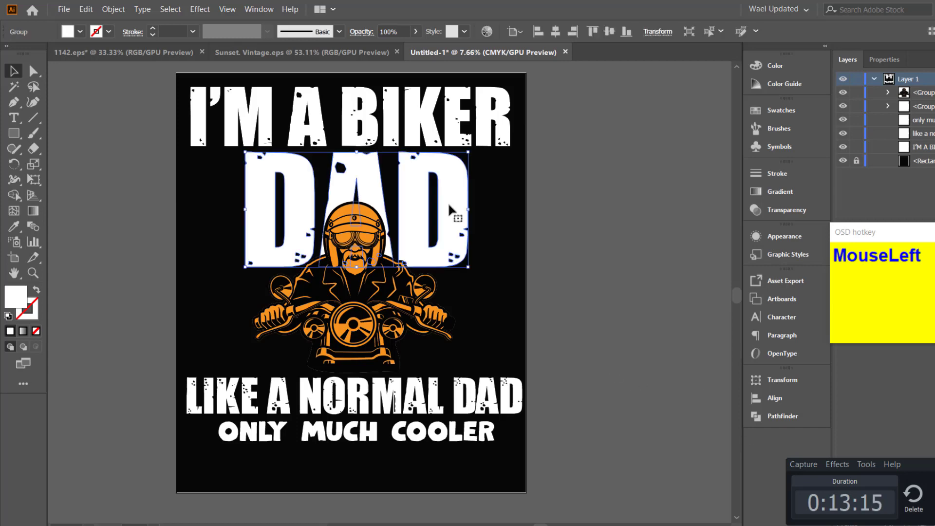
pyautogui.moveTo(470, 269); pyautogui.dragTo(519, 293)
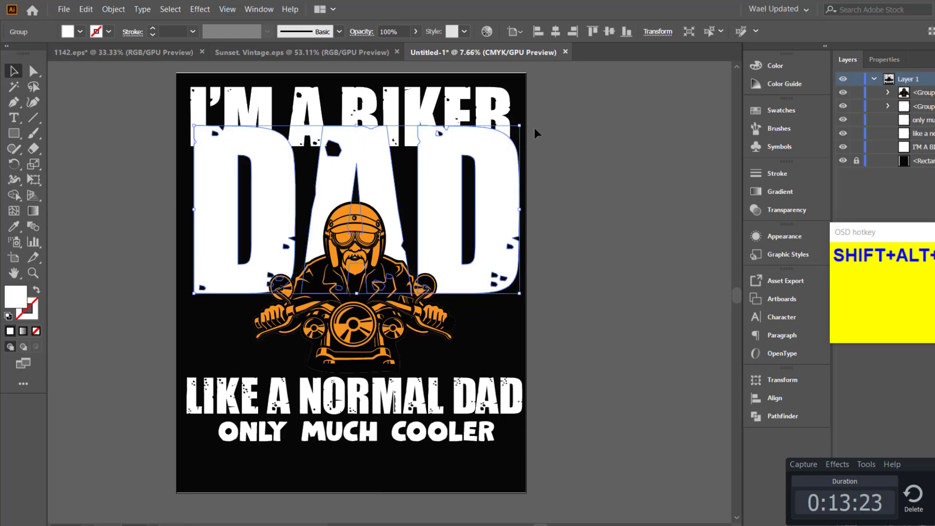
pyautogui.moveTo(519, 126); pyautogui.dragTo(482, 153)
pyautogui.click(619, 194)
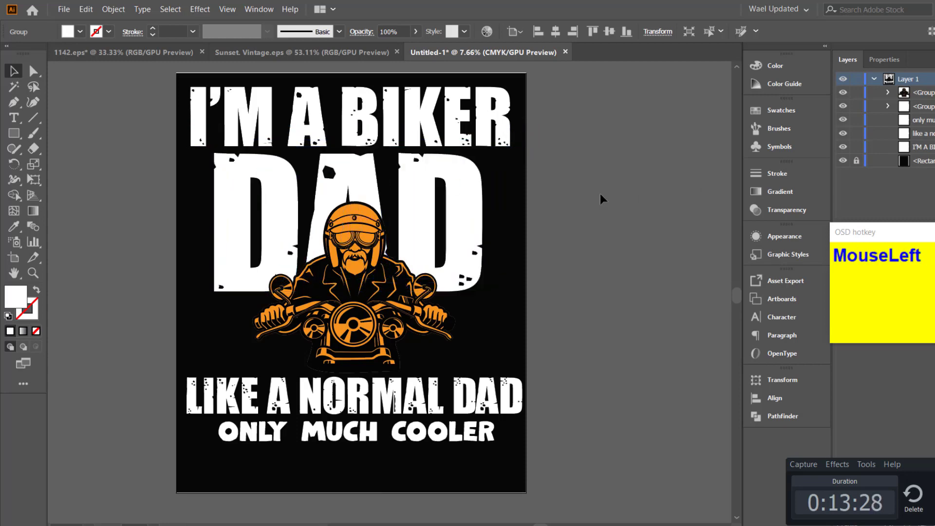
# Move the "ONLY MUCH COOLER" line, the "LIKE A NORMAL DAD" line and the biker down toward the artboard's lower edge.
pyautogui.click(431, 286)
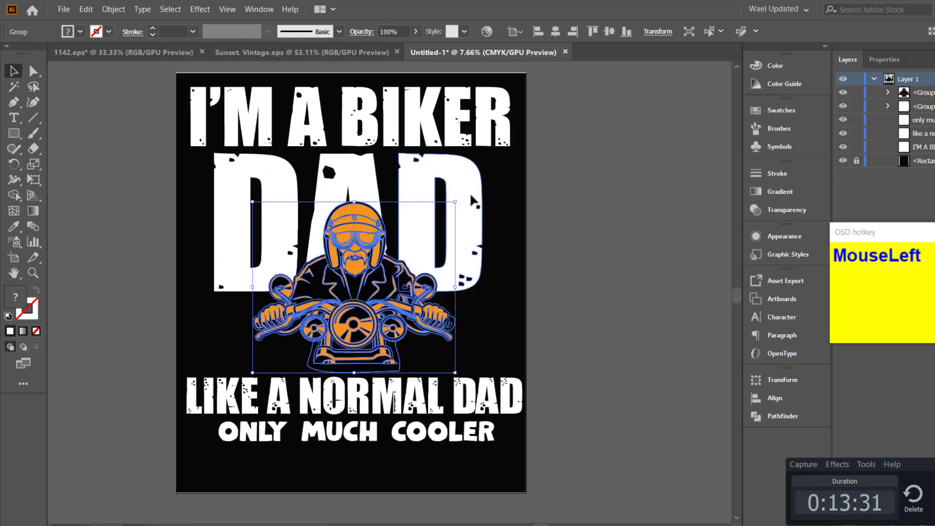
pyautogui.click(557, 390)
pyautogui.moveTo(412, 435); pyautogui.dragTo(409, 471)
pyautogui.moveTo(393, 402); pyautogui.dragTo(392, 434)
pyautogui.click(394, 324)
pyautogui.moveTo(393, 323); pyautogui.dragTo(391, 355)
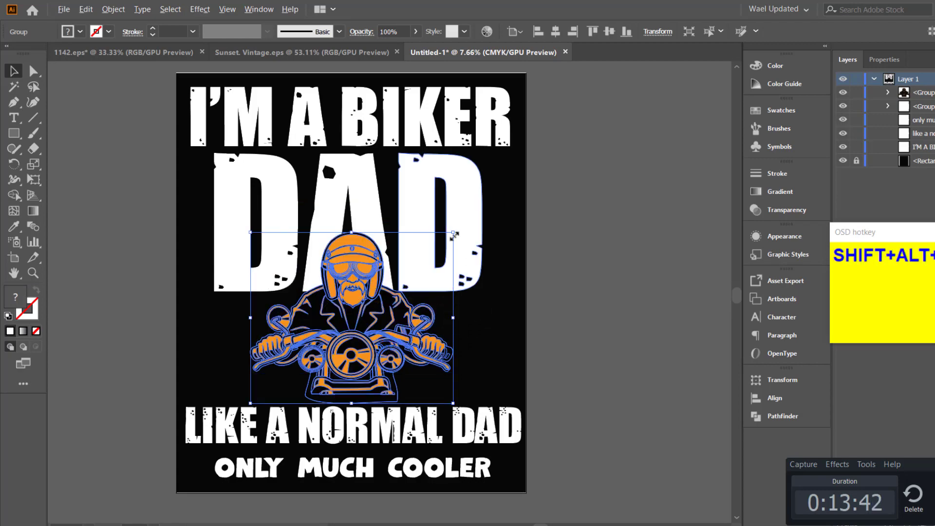
# Enlarge the biker proportionally until it covers most of the DAD lettering's width, and place it just above "LIKE A NORMAL DAD".
pyautogui.moveTo(453, 235); pyautogui.dragTo(493, 198)
pyautogui.moveTo(351, 296); pyautogui.dragTo(381, 286)
pyautogui.click(621, 256)
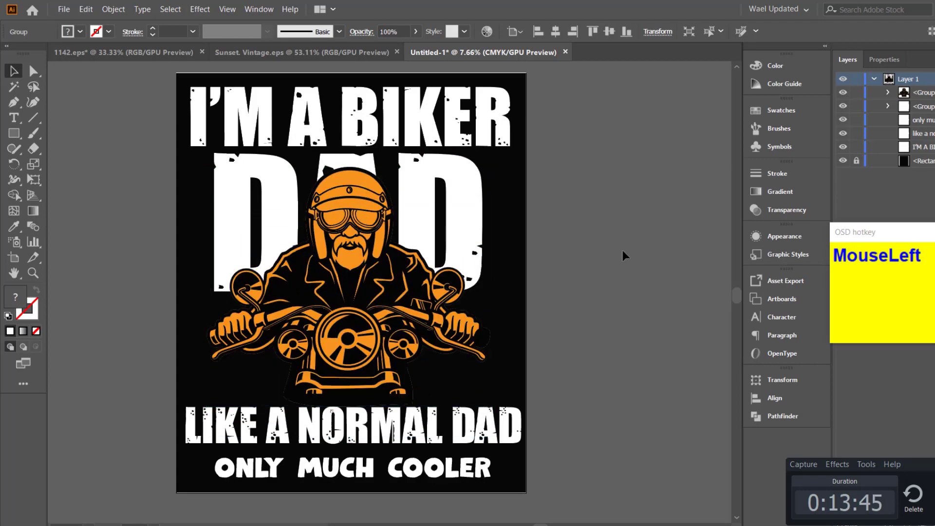
# Enlarge the DAD lettering proportionally to nearly the full artboard width, with its upper edge just below "I'M A BIKER".
pyautogui.click(462, 191)
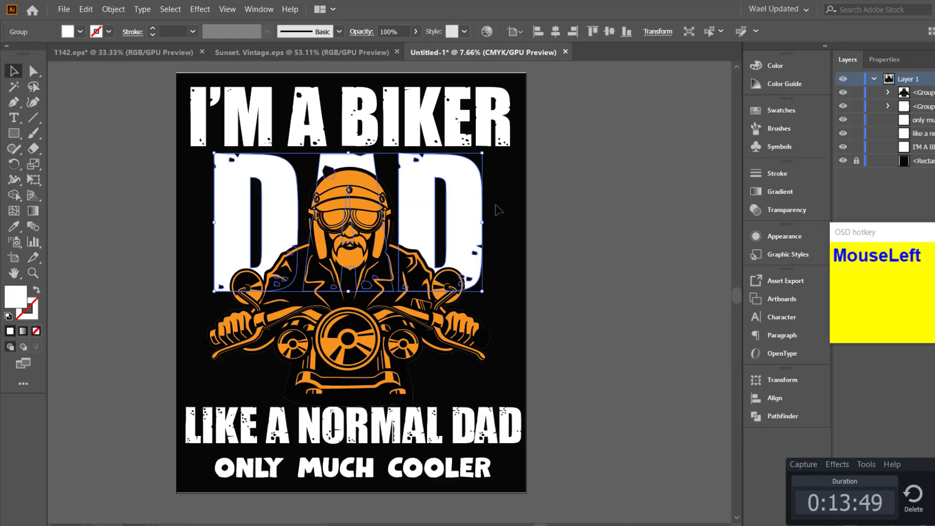
pyautogui.moveTo(484, 292); pyautogui.dragTo(515, 308)
pyautogui.moveTo(466, 256)
pyautogui.mouseDown()
pyautogui.moveTo(467, 292)
pyautogui.moveTo(469, 274)
pyautogui.mouseUp()
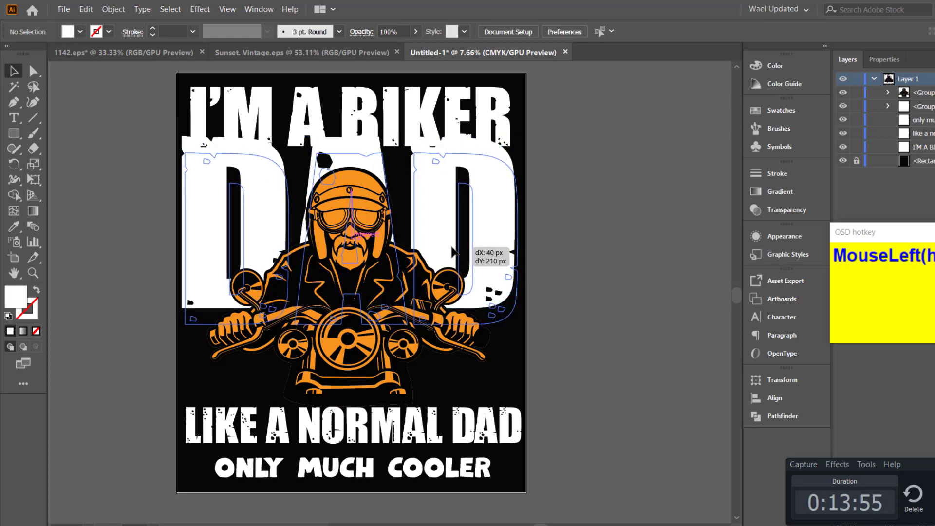
pyautogui.click(624, 198)
# Scale the biker down proportionally and center it in front of the lower part of the DAD lettering, above "LIKE A NORMAL DAD".
pyautogui.click(450, 287)
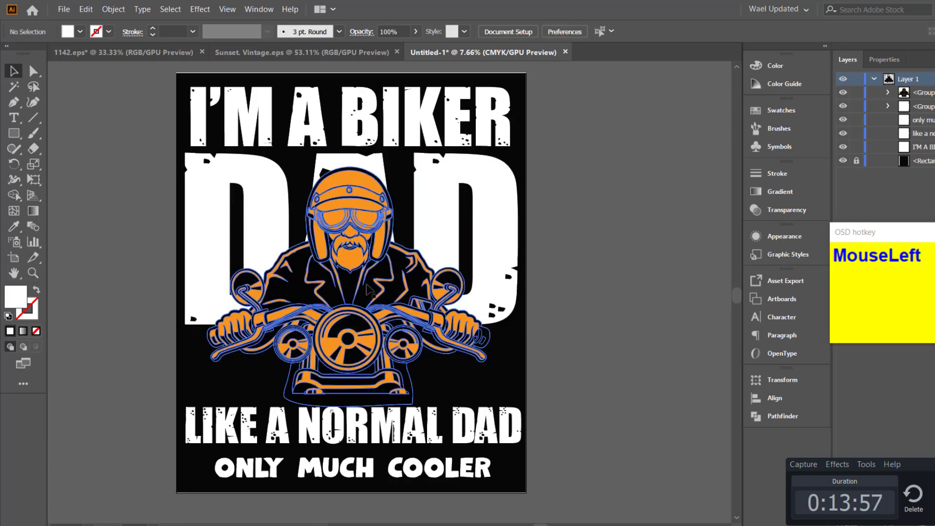
pyautogui.click(662, 168)
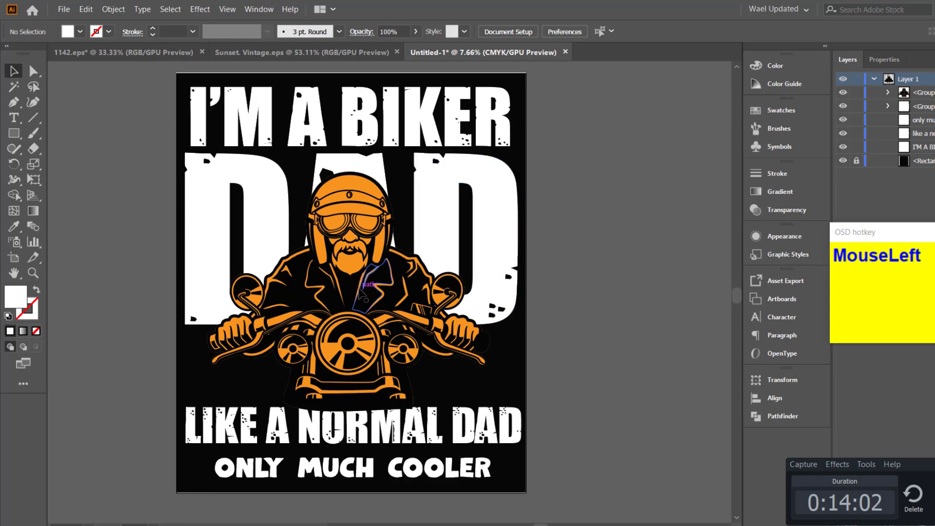
pyautogui.click(373, 358)
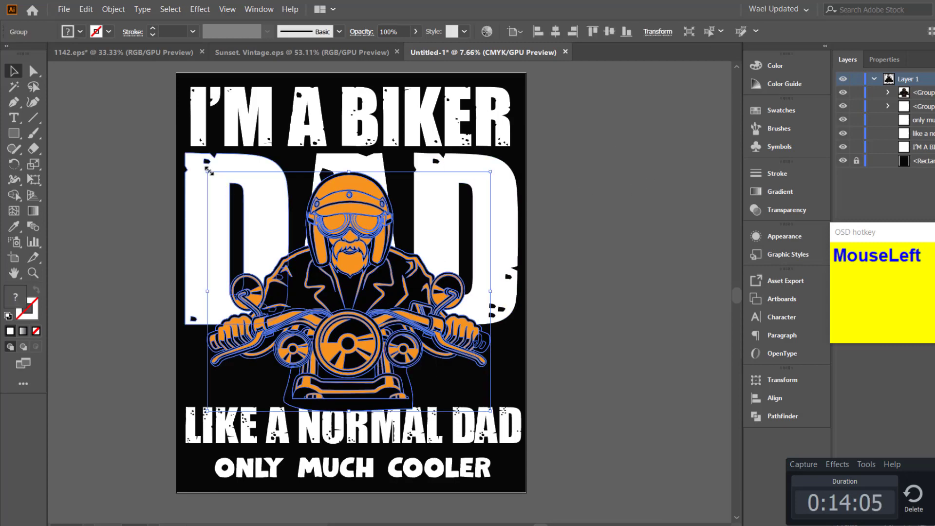
pyautogui.moveTo(208, 170); pyautogui.dragTo(236, 196)
pyautogui.click(597, 171)
pyautogui.moveTo(371, 274); pyautogui.dragTo(385, 293)
pyautogui.moveTo(397, 228)
pyautogui.mouseDown()
pyautogui.moveTo(406, 341)
pyautogui.moveTo(395, 228)
pyautogui.mouseUp()
pyautogui.click(640, 224)
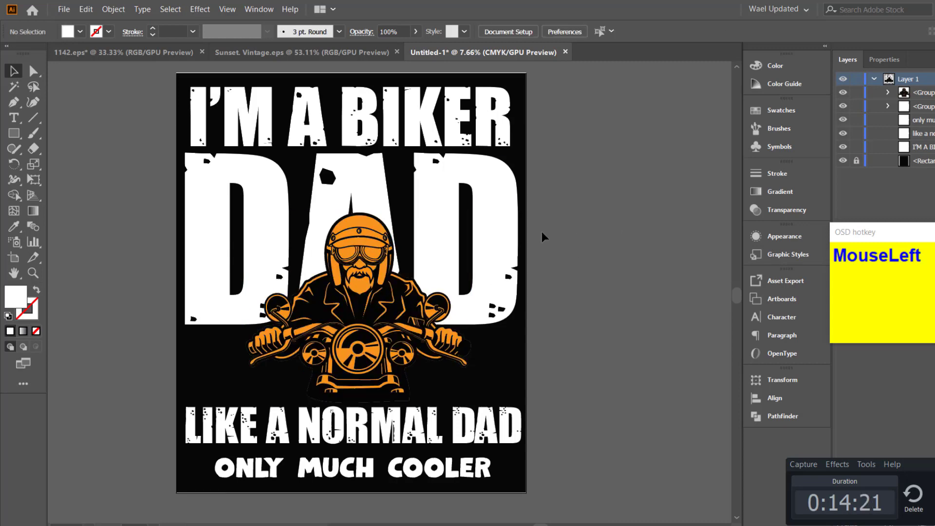
# Scale the DAD lettering down to be narrower than "I'M A BIKER" and move it up close beneath that line.
pyautogui.click(527, 263)
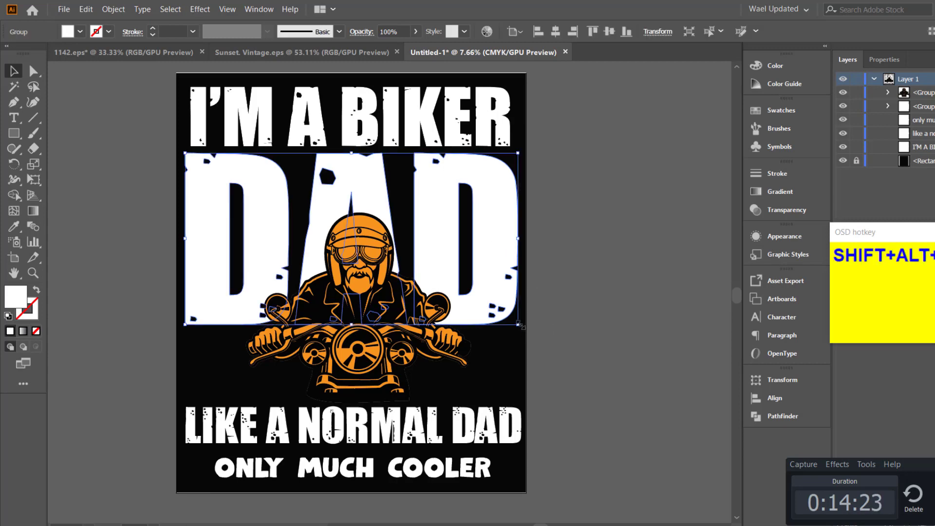
pyautogui.moveTo(520, 325); pyautogui.dragTo(488, 309)
pyautogui.moveTo(437, 254); pyautogui.dragTo(440, 242)
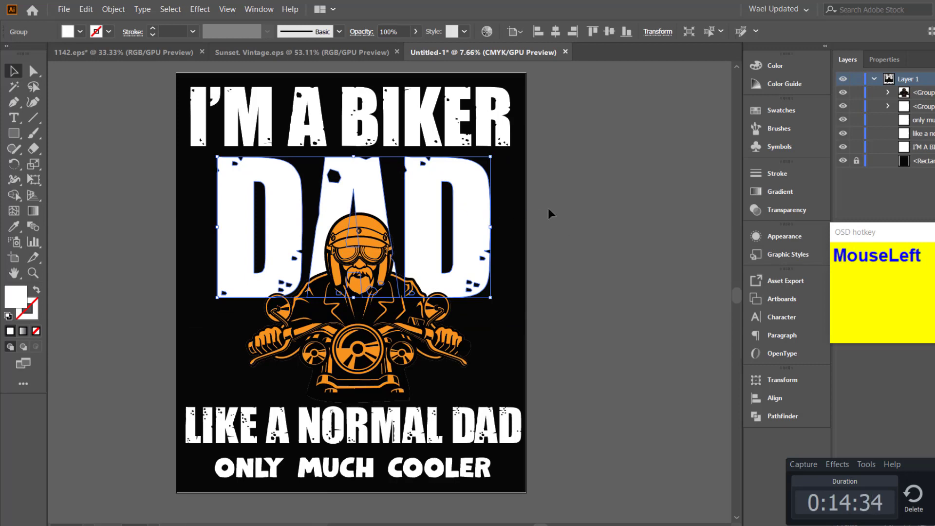
# Add a new text object reading "dad" beside the artboard and select all of its characters.
pyautogui.click(14, 117)
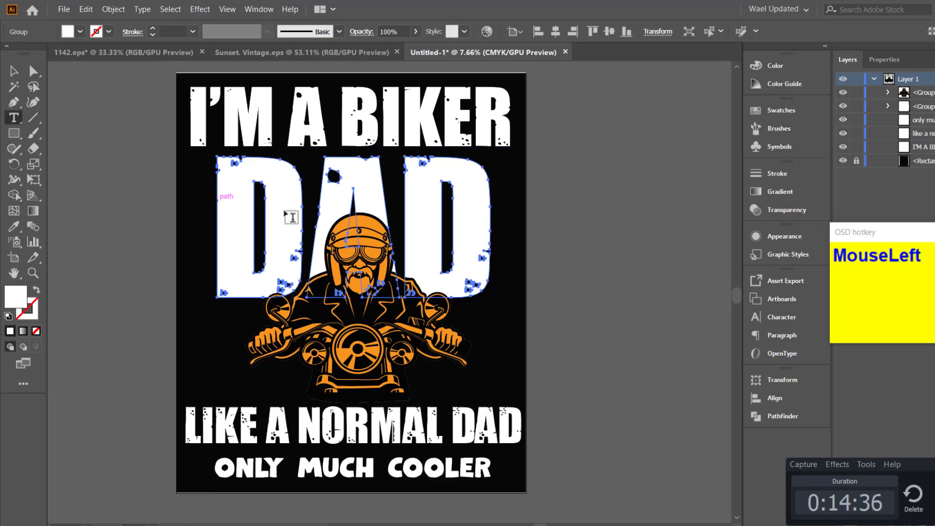
pyautogui.click(565, 214)
pyautogui.write('يش')
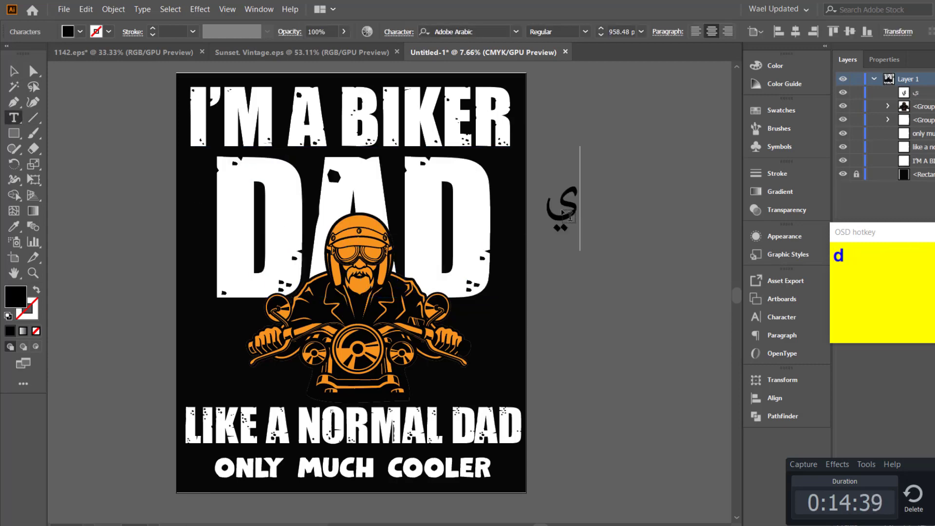
pyautogui.press('BackSpace')
pyautogui.press('BackSpace')
pyautogui.hotkey('shift', 'alt')
pyautogui.write('da')
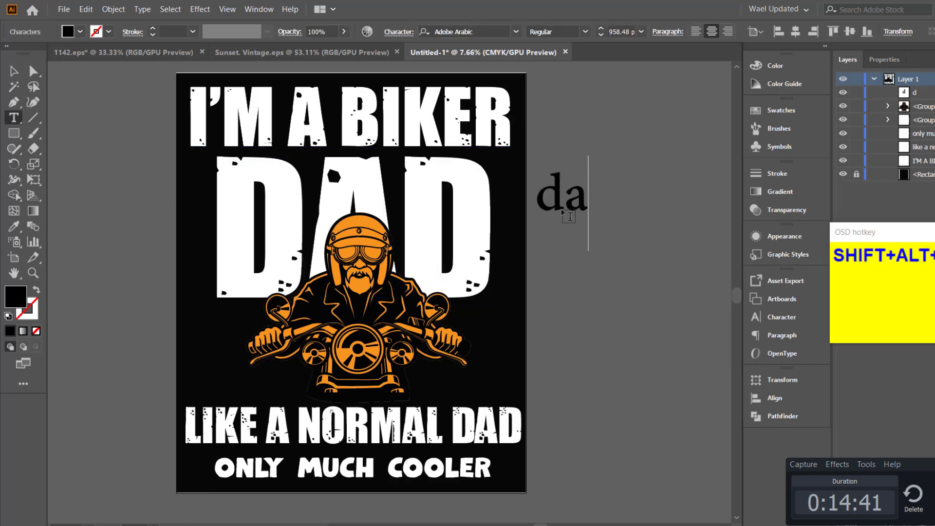
pyautogui.write('d')
pyautogui.hotkey('ctrl', 'a')
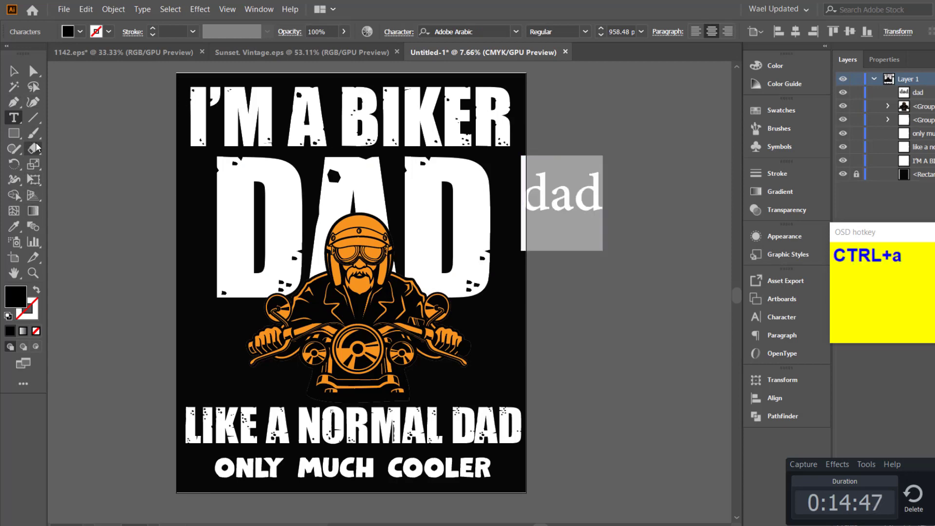
# Apply the white distressed Impacted2.0-Regular style of the "I'M A BIKER" line to the new text with the Eyedropper.
pyautogui.click(14, 226)
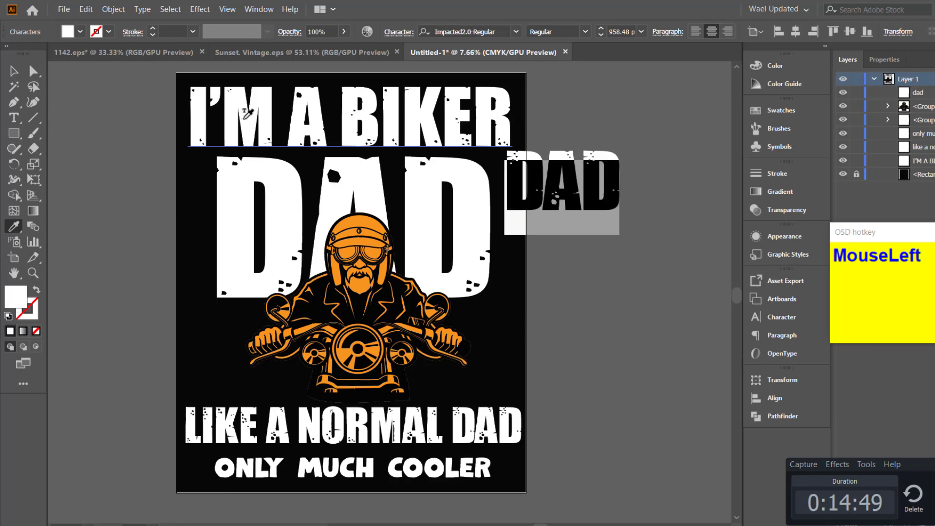
pyautogui.click(422, 175)
pyautogui.click(14, 71)
# Delete the old large DAD lettering and move the new DAD text into its place beneath "I'M A BIKER".
pyautogui.click(336, 197)
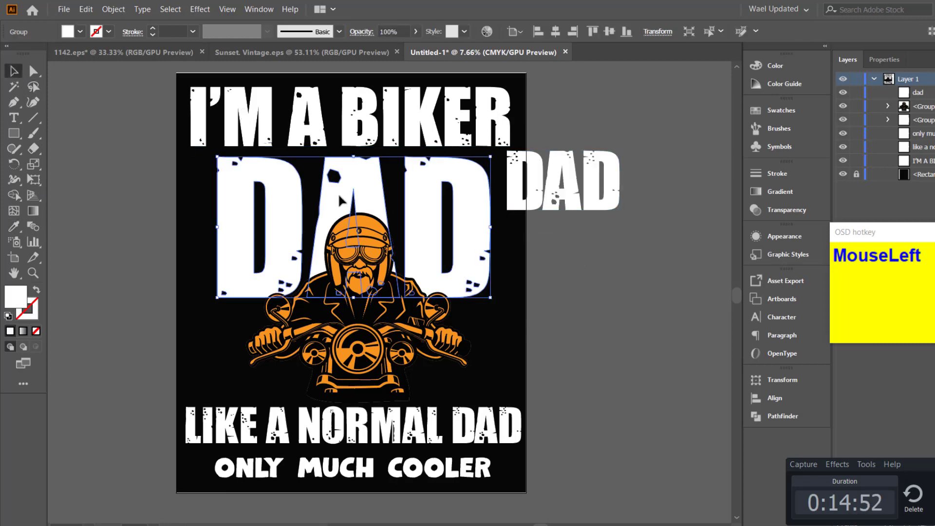
pyautogui.press('Delete')
pyautogui.moveTo(509, 197); pyautogui.dragTo(281, 206)
# Widen the kerning between the A and the last D of the new DAD text.
pyautogui.doubleClick(335, 198)
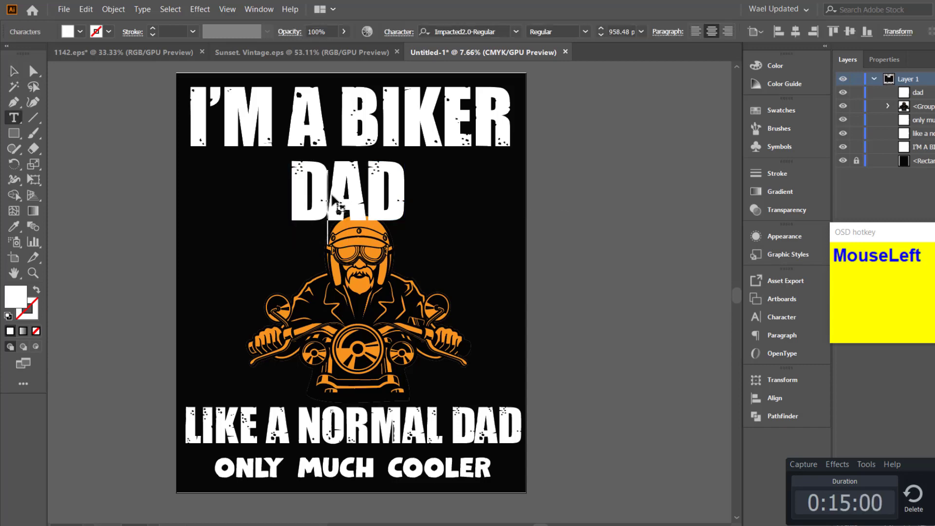
pyautogui.hotkey('shift', 'Left')
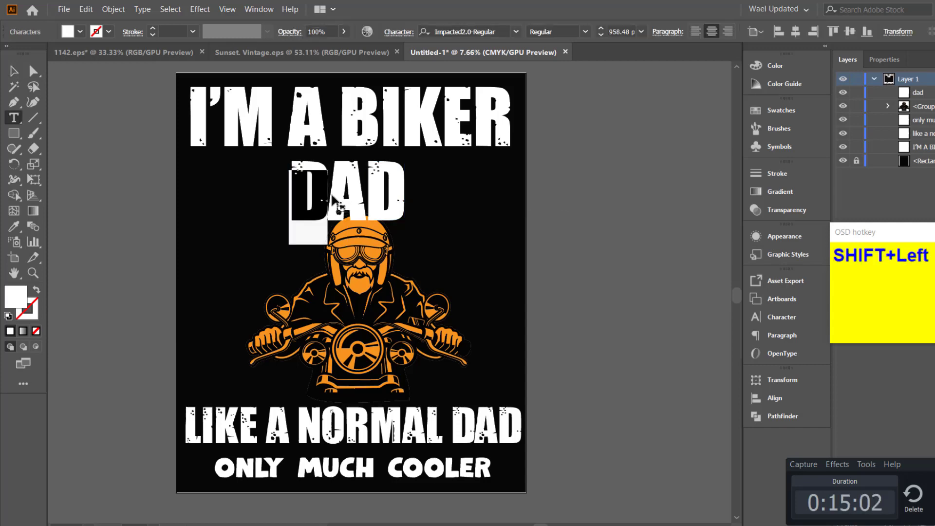
pyautogui.click(366, 202)
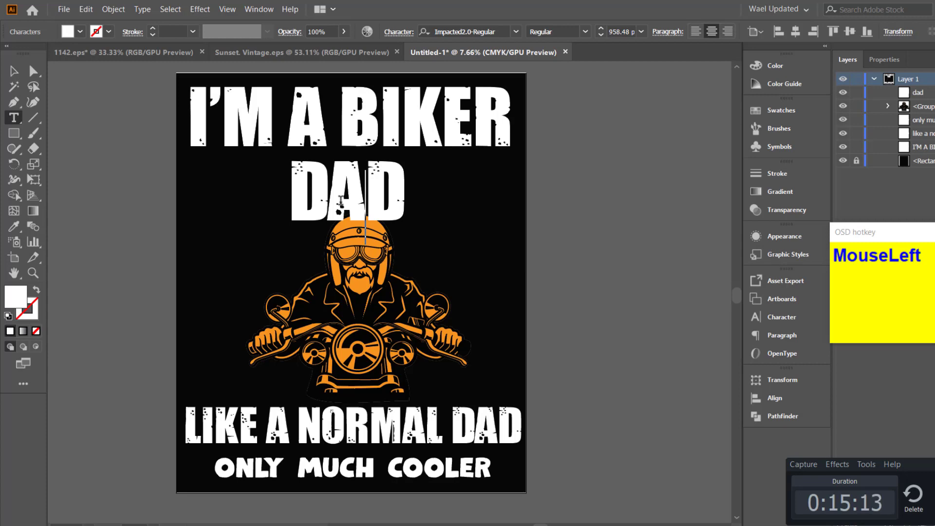
pyautogui.press('Right')
pyautogui.press('Left')
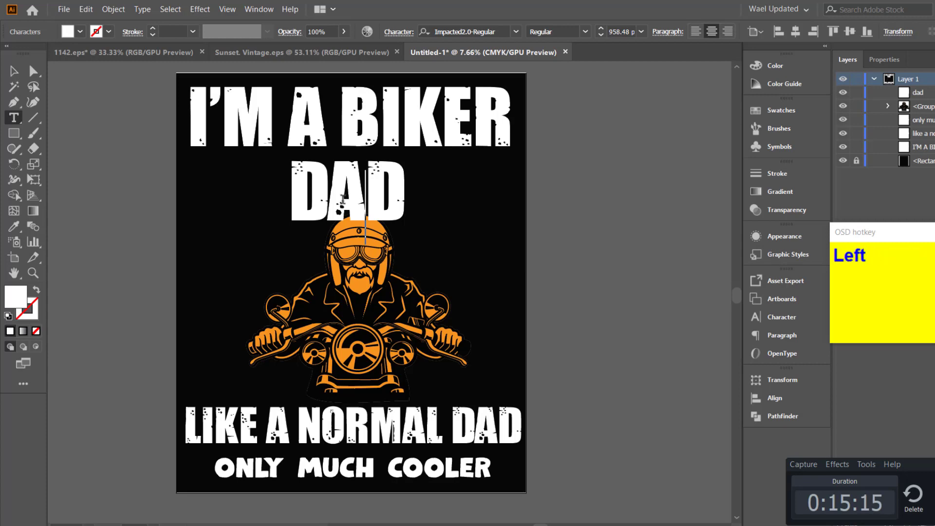
pyautogui.hotkey('alt', 'Right')
pyautogui.hotkey('alt', 'Right')
pyautogui.hotkey('alt', 'Right')
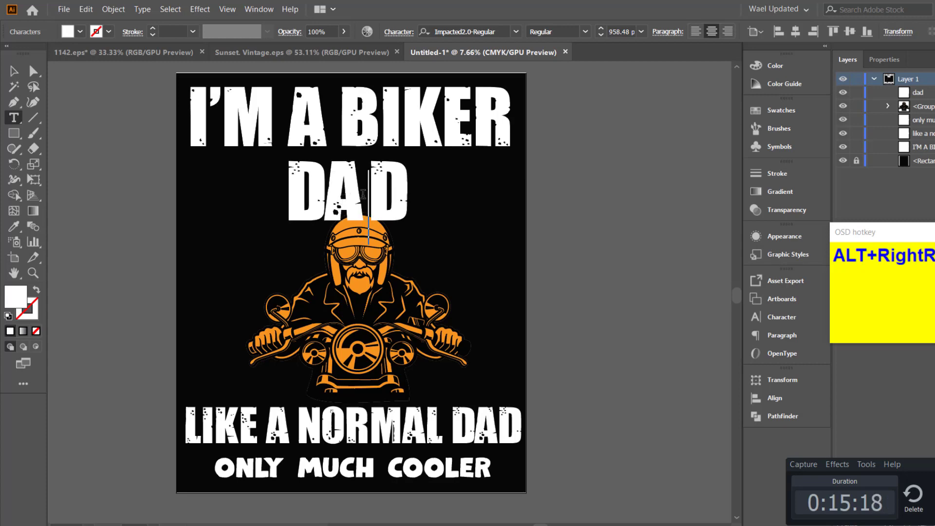
# Widen the kerning between the first D and the A of DAD to match the gap on the other side.
pyautogui.click(330, 203)
pyautogui.hotkey('alt', 'Left')
pyautogui.hotkey('alt', 'Left')
pyautogui.hotkey('alt', 'Left')
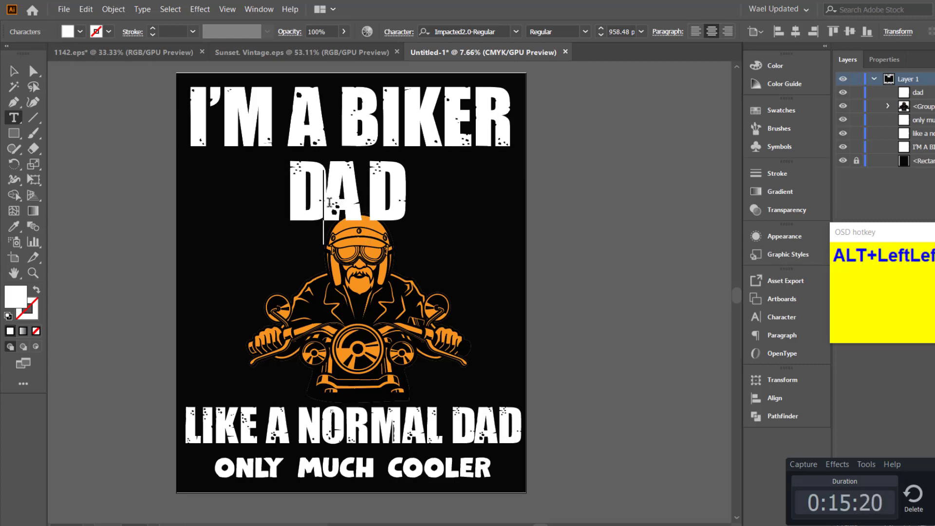
pyautogui.hotkey('alt', 'Right')
pyautogui.hotkey('alt', 'Right')
pyautogui.hotkey('alt', 'Right')
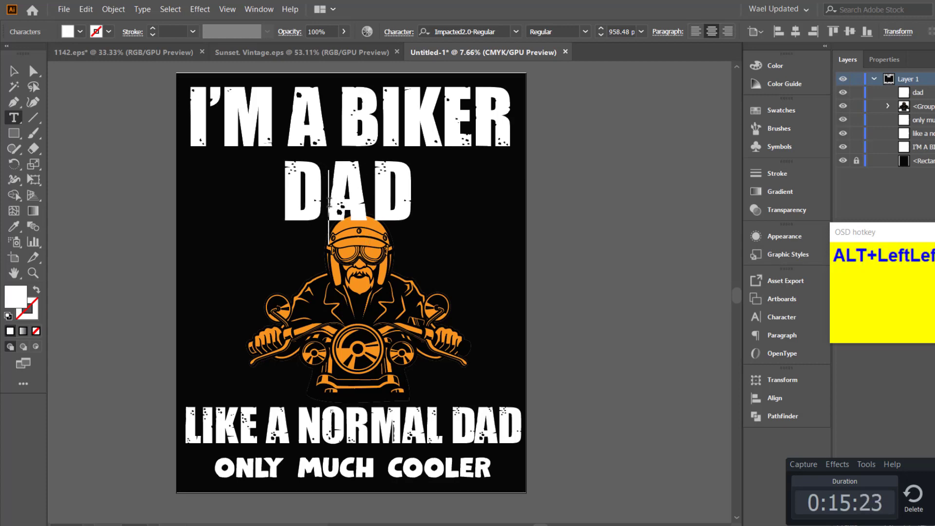
pyautogui.hotkey('shift', 'alt', 'Left')
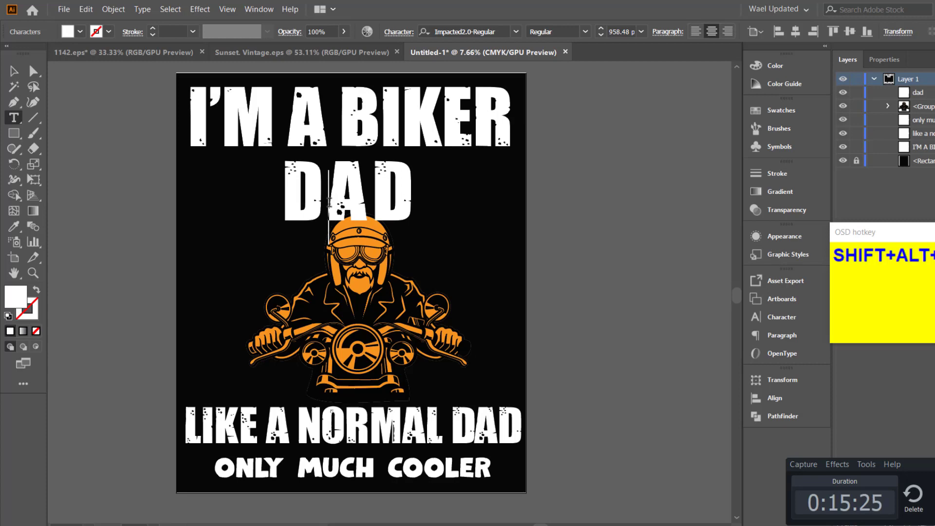
pyautogui.press('Escape')
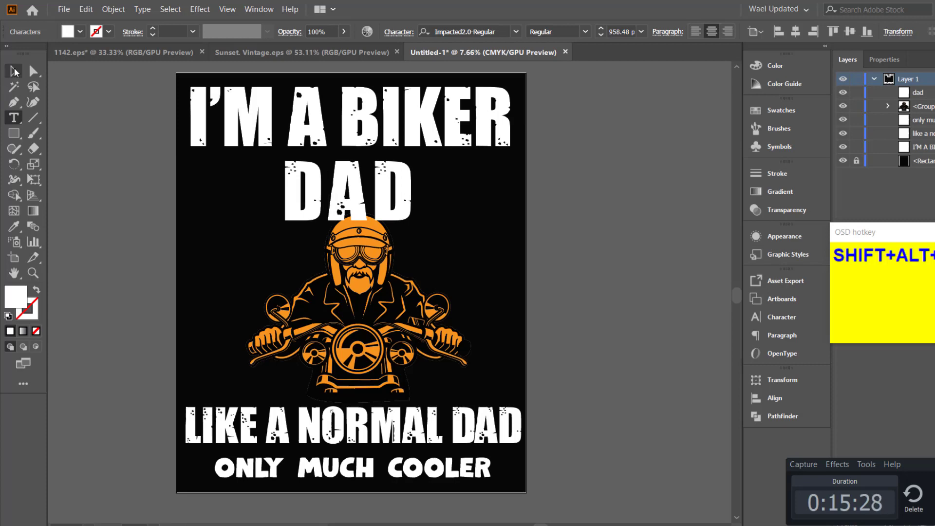
# Try resizing and repositioning the DAD text over the biker, and undo the last changes.
pyautogui.click(399, 199)
pyautogui.hotkey('shift', 'alt', 'Left')
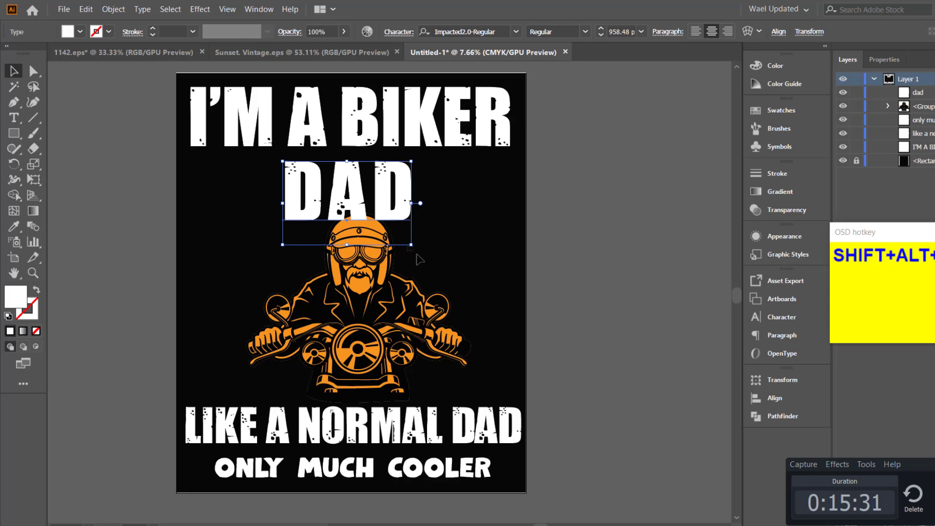
pyautogui.moveTo(414, 247); pyautogui.dragTo(430, 260)
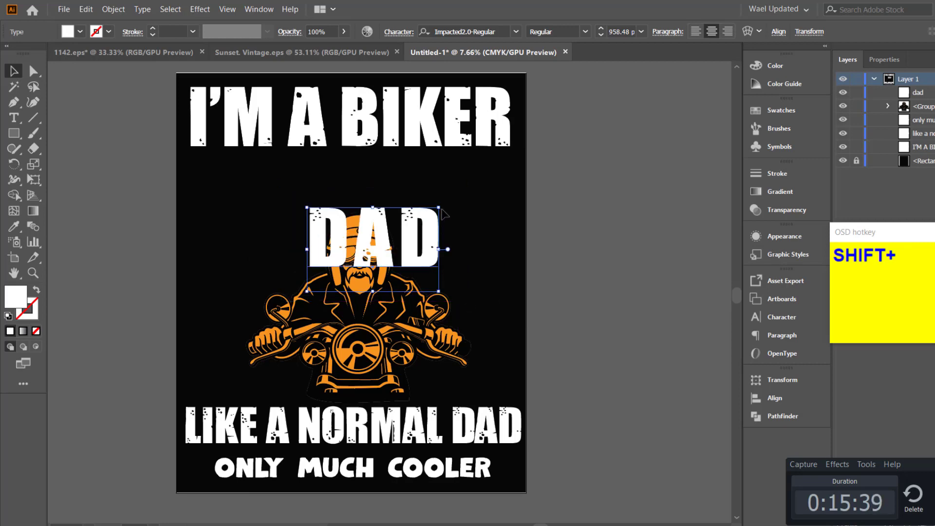
pyautogui.moveTo(329, 289)
pyautogui.mouseDown()
pyautogui.moveTo(360, 280)
pyautogui.moveTo(339, 285)
pyautogui.mouseUp()
pyautogui.hotkey('ctrl', 'z')
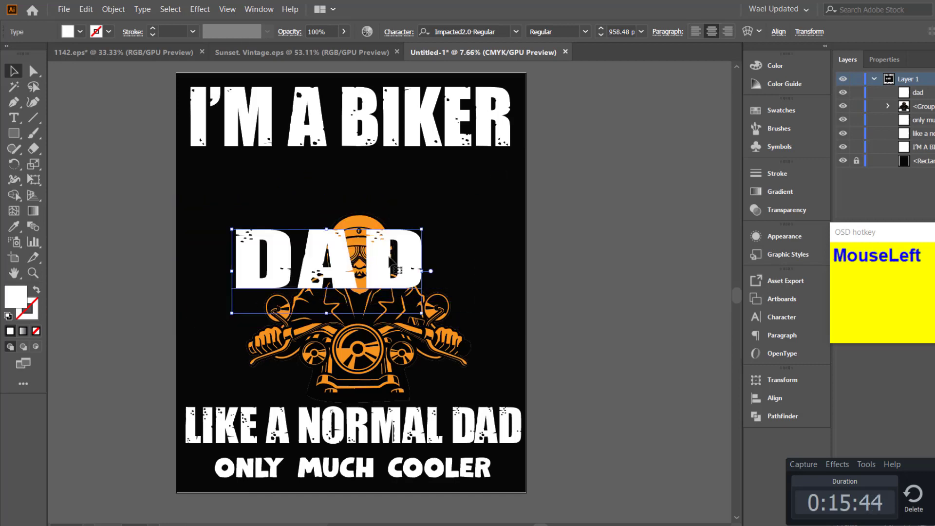
pyautogui.hotkey('ctrl', 'z')
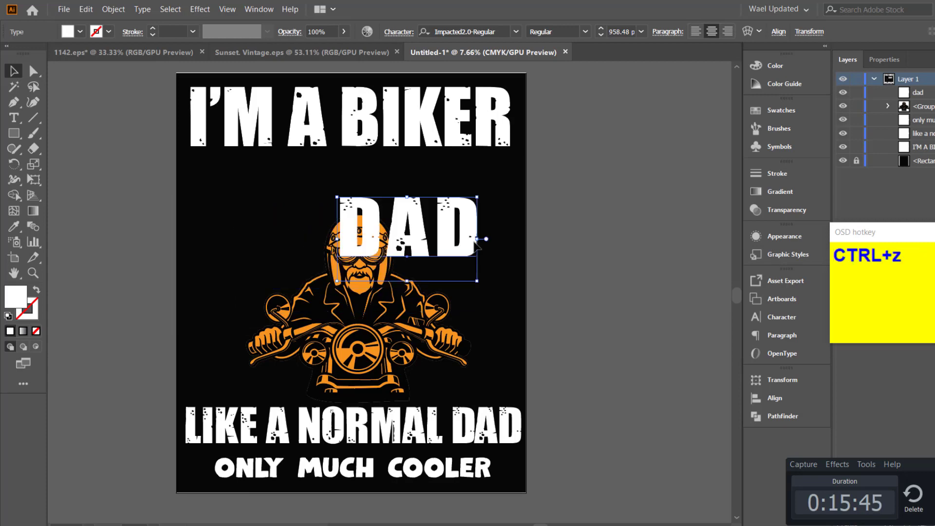
# Expand the DAD text into vector shapes, with Object and Fill included.
pyautogui.click(110, 10)
pyautogui.click(179, 142)
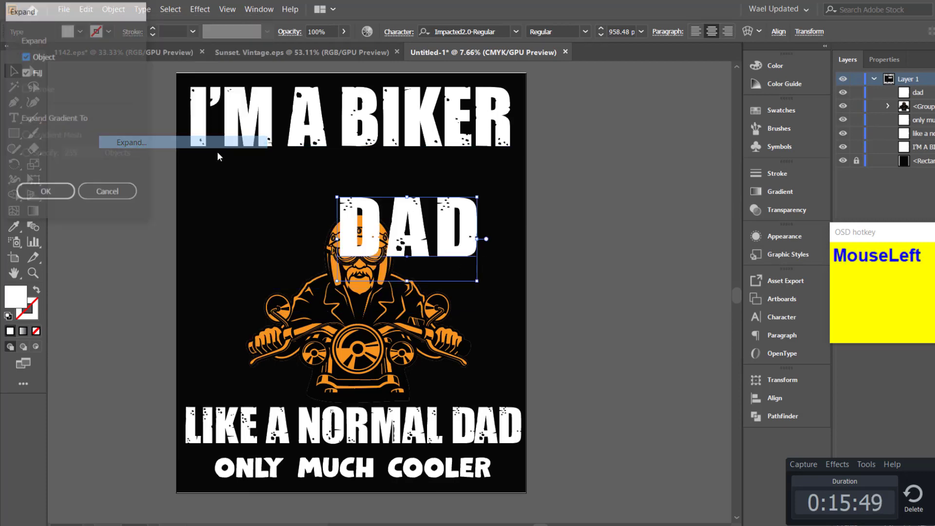
pyautogui.click(54, 194)
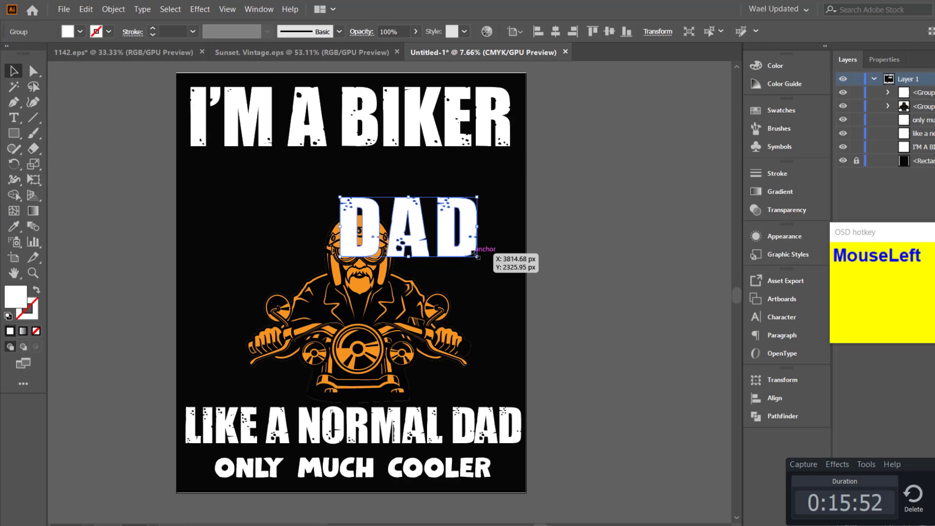
# Enlarge the expanded DAD lettering proportionally to nearly the artboard's width and place it centered just below "I'M A BIKER".
pyautogui.moveTo(475, 253); pyautogui.dragTo(541, 284)
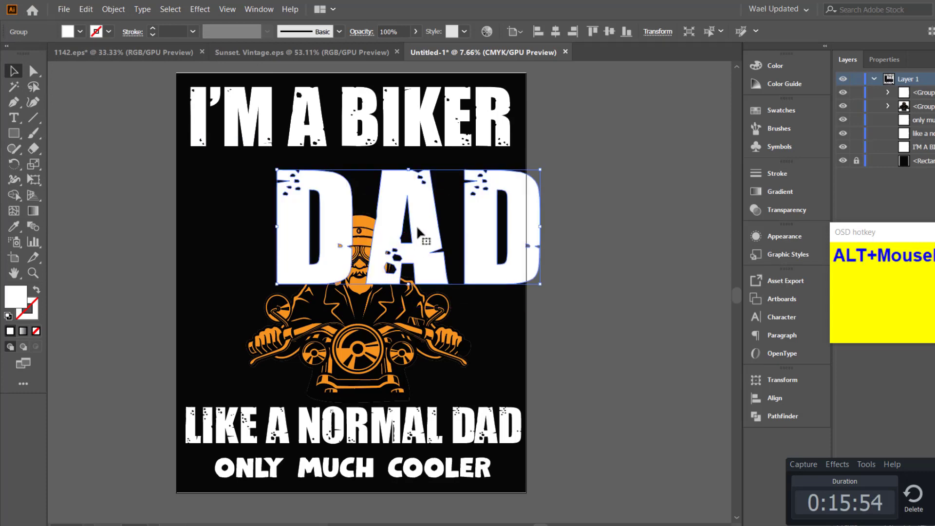
pyautogui.moveTo(419, 235); pyautogui.dragTo(359, 219)
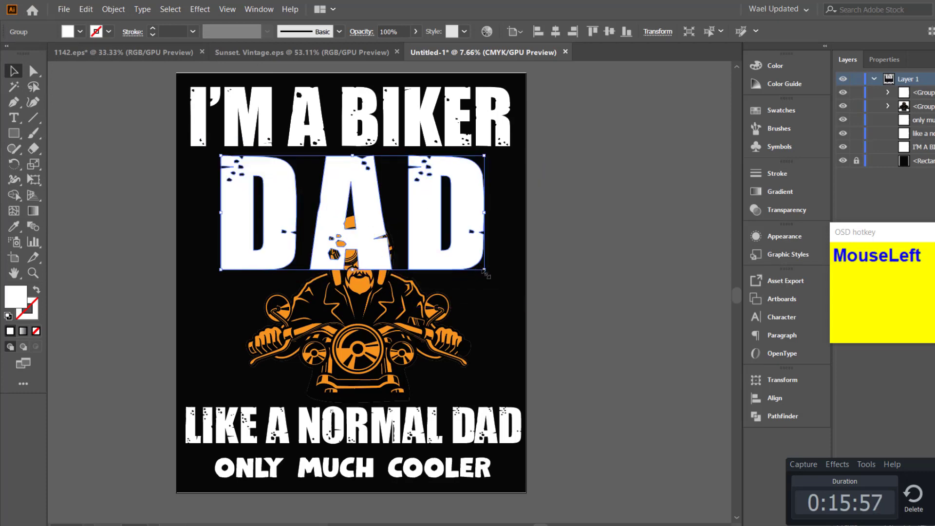
pyautogui.moveTo(485, 274); pyautogui.dragTo(519, 287)
pyautogui.moveTo(363, 195); pyautogui.dragTo(367, 210)
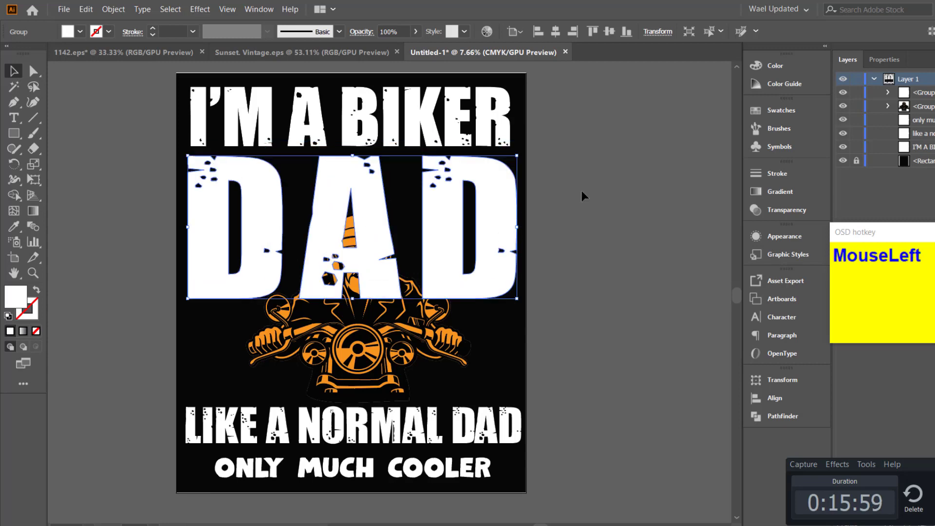
# Try shrinking the "I'M A BIKER" text proportionally about its center, and undo the resize.
pyautogui.click(584, 195)
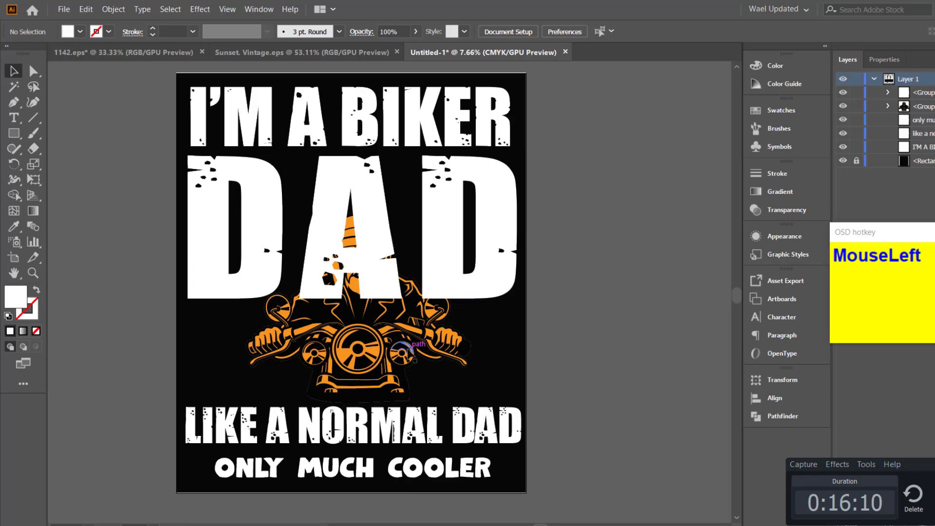
pyautogui.click(399, 136)
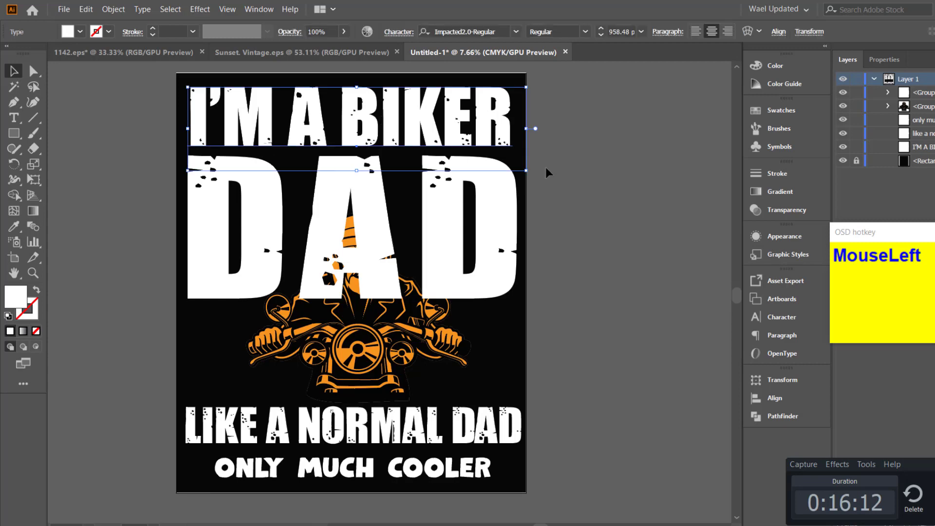
pyautogui.moveTo(526, 169); pyautogui.dragTo(502, 165)
pyautogui.hotkey('ctrl', 'z')
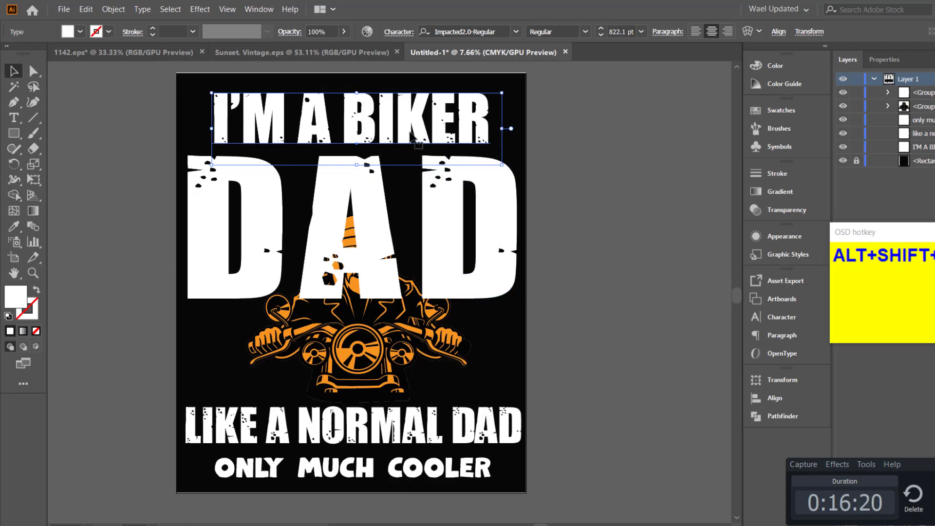
pyautogui.hotkey('ctrl', 'z')
# Move the "I'M A BIKER" text and the DAD lettering slightly up toward the artboard's upper edge.
pyautogui.moveTo(363, 137); pyautogui.dragTo(358, 131)
pyautogui.moveTo(450, 231); pyautogui.dragTo(450, 221)
pyautogui.click(561, 298)
# Bring the biker illustration in front of the DAD lettering by cutting it and pasting it in front at the same place.
pyautogui.click(372, 354)
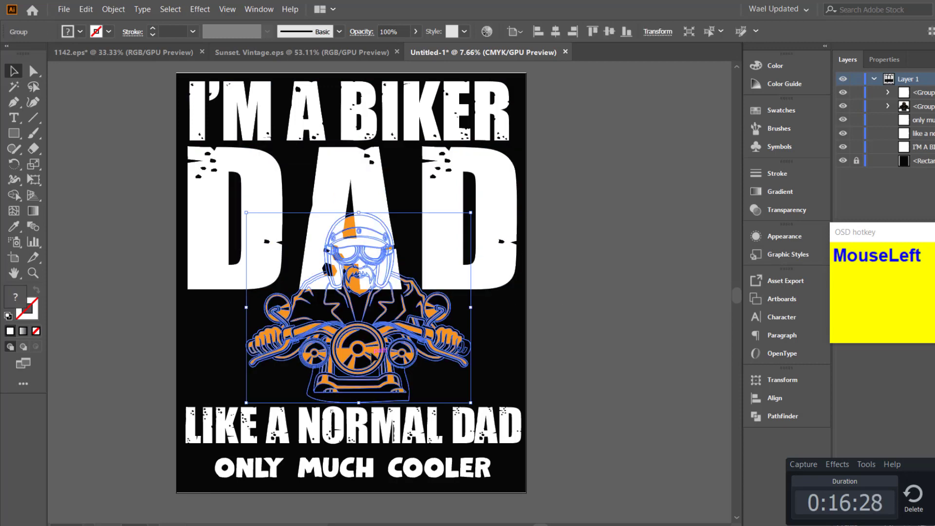
pyautogui.hotkey('ctrl', 'x')
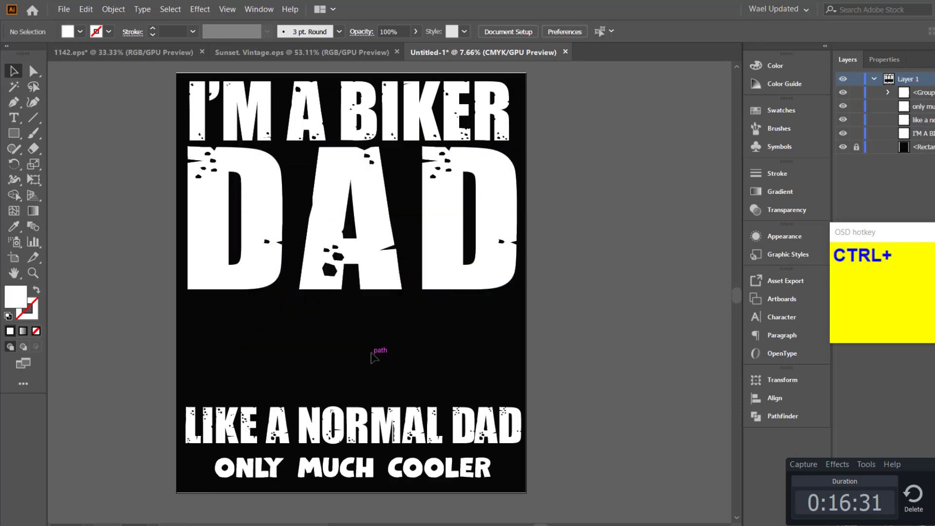
pyautogui.hotkey('ctrl', 'f')
pyautogui.click(664, 298)
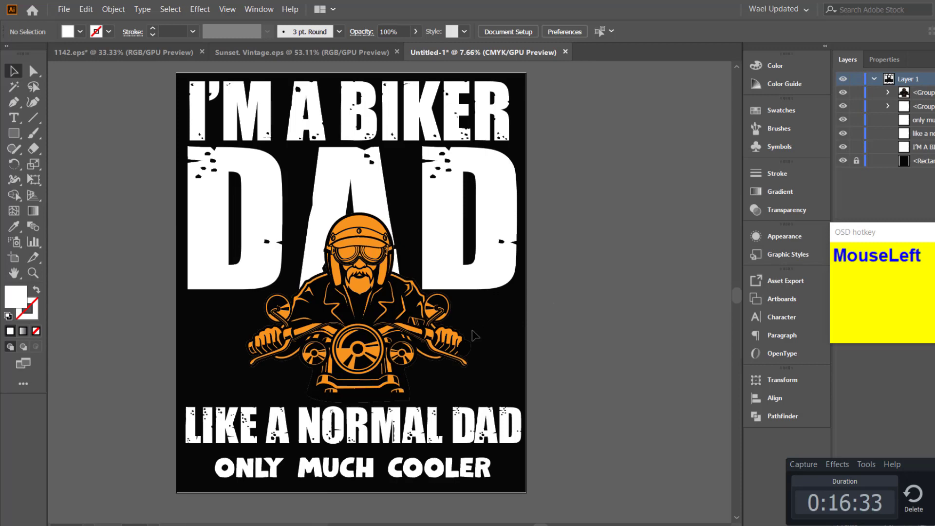
pyautogui.click(370, 341)
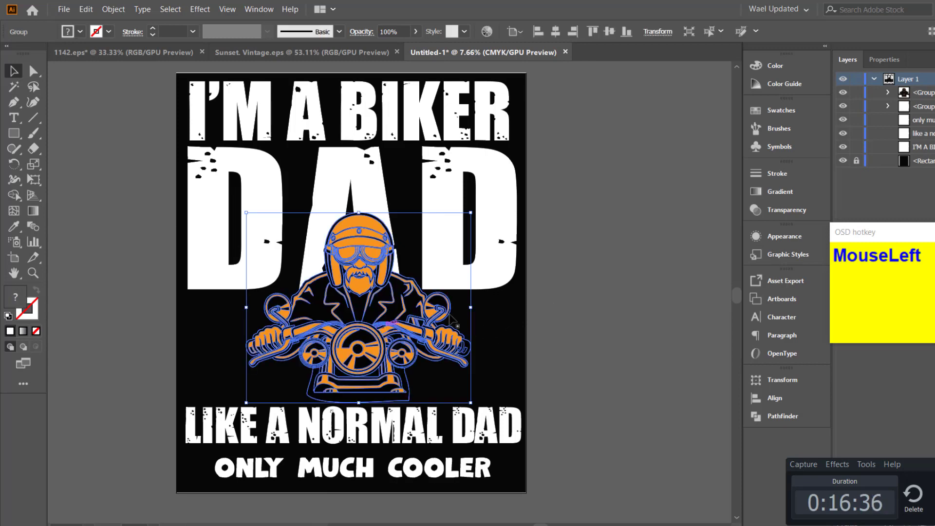
pyautogui.click(652, 284)
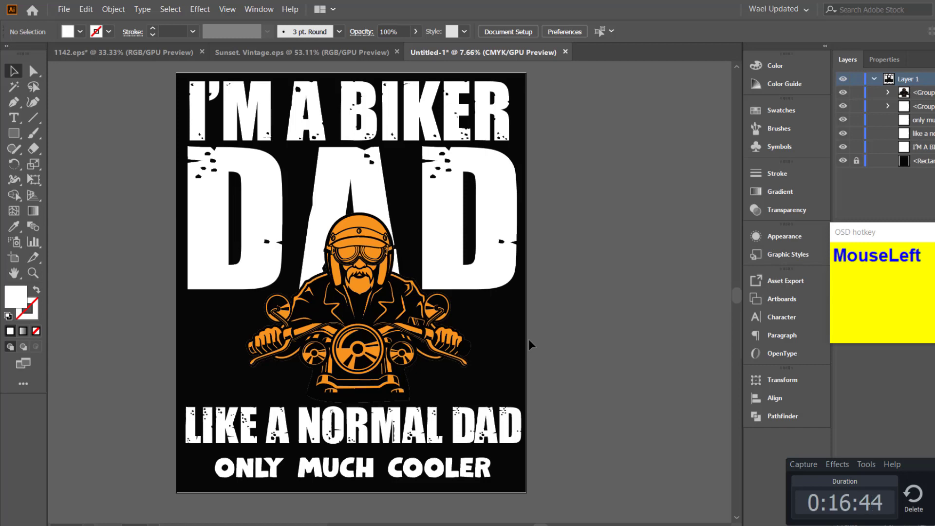
# Draw a short horizontal line below the first D, left of the biker, with an orange stroke of 10 pt.
pyautogui.click(33, 117)
pyautogui.moveTo(238, 315); pyautogui.dragTo(195, 314)
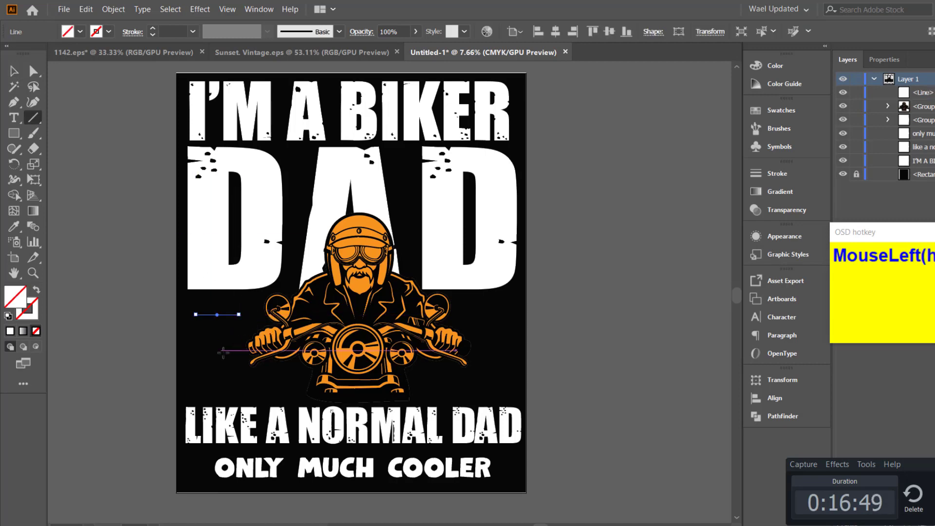
pyautogui.click(108, 32)
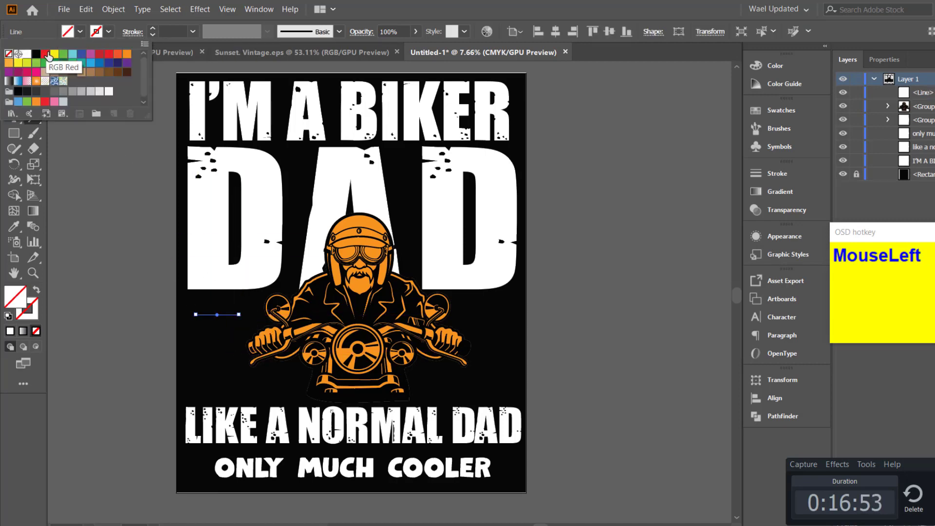
pyautogui.click(126, 54)
pyautogui.doubleClick(153, 29)
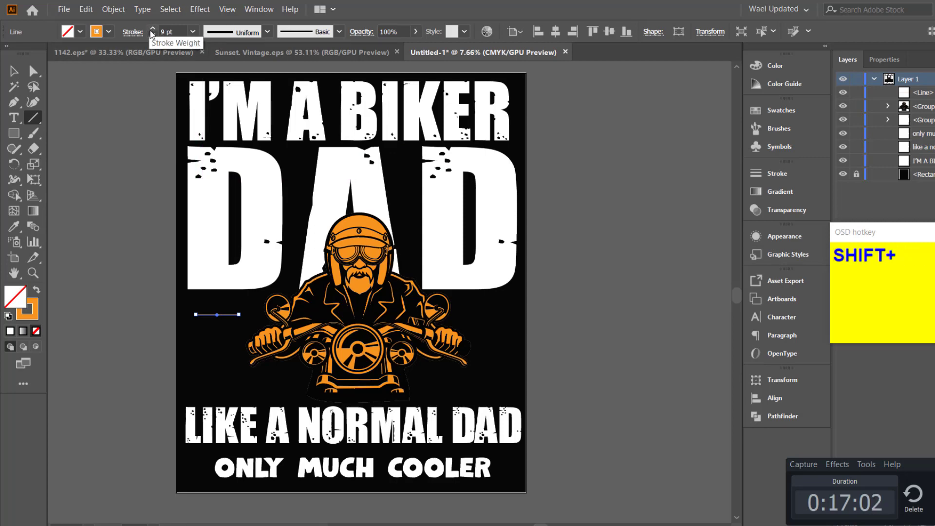
pyautogui.click(152, 29)
pyautogui.click(10, 76)
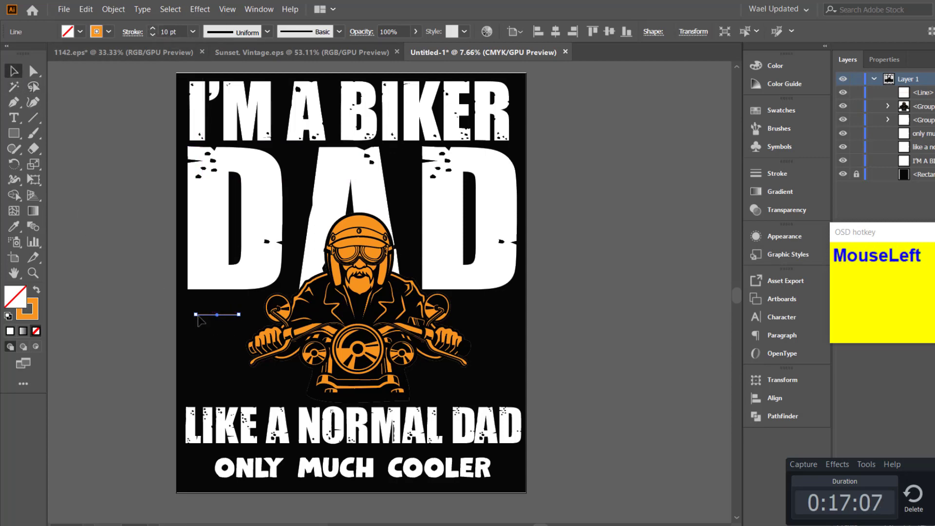
# Apply the variable width profile with an off-center bulge and two pointed ends to the orange line.
pyautogui.click(256, 34)
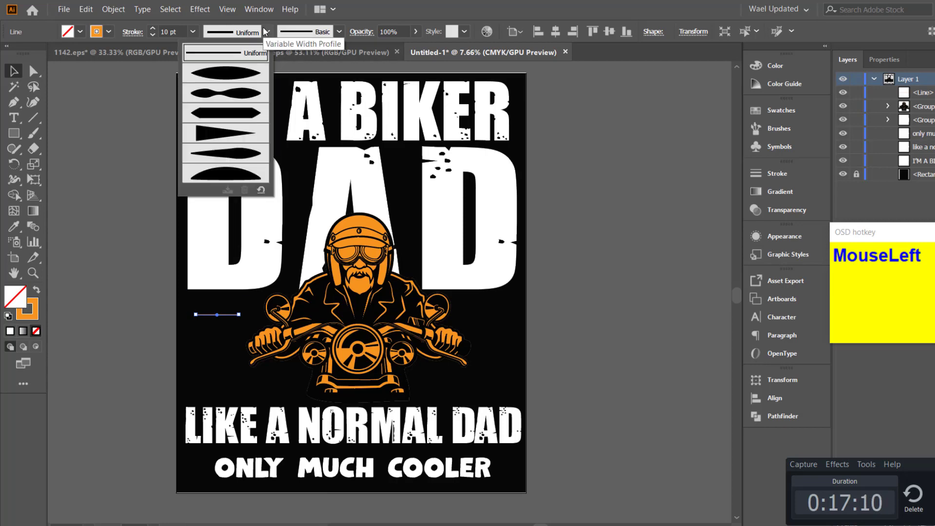
pyautogui.click(225, 152)
pyautogui.click(123, 212)
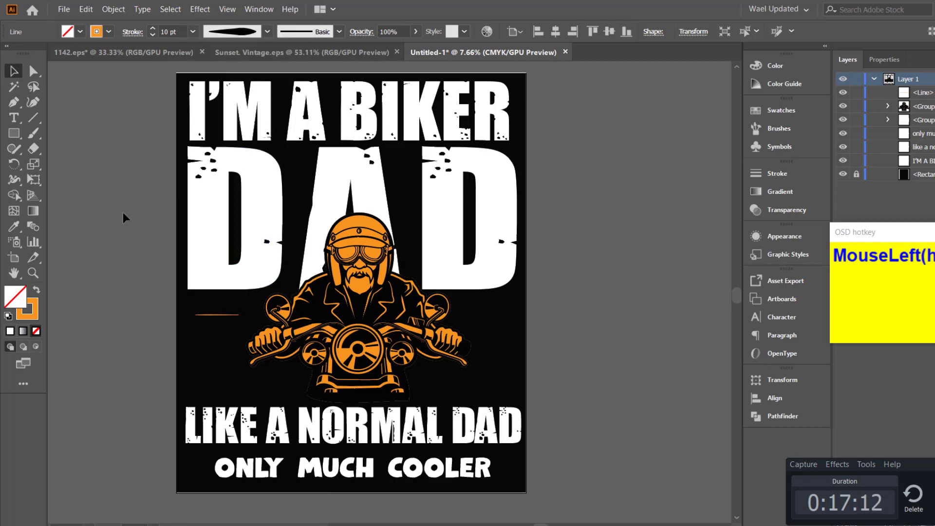
# Increase the tapered orange line's stroke weight to 40 pt.
pyautogui.click(225, 315)
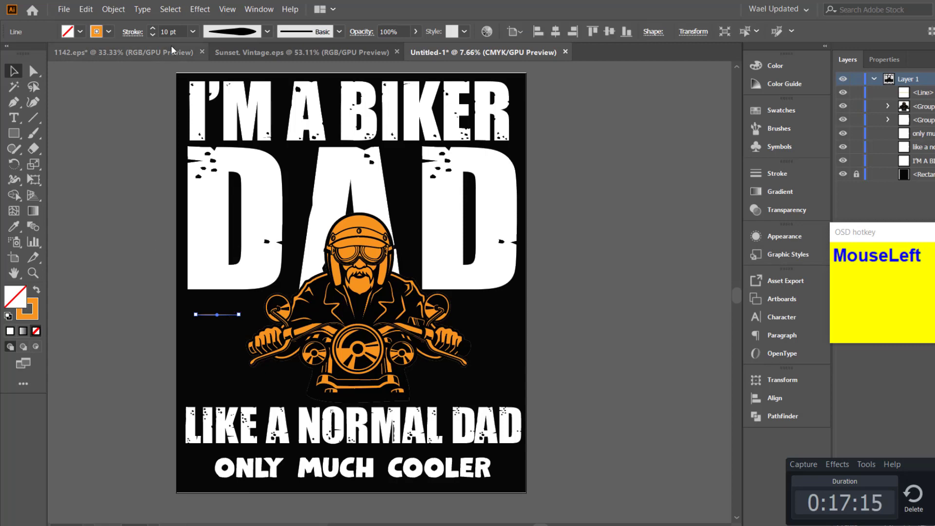
pyautogui.keyDown('shift'); pyautogui.click(152, 29); pyautogui.keyUp('shift')
pyautogui.keyDown('shift'); pyautogui.click(152, 30); pyautogui.keyUp('shift')
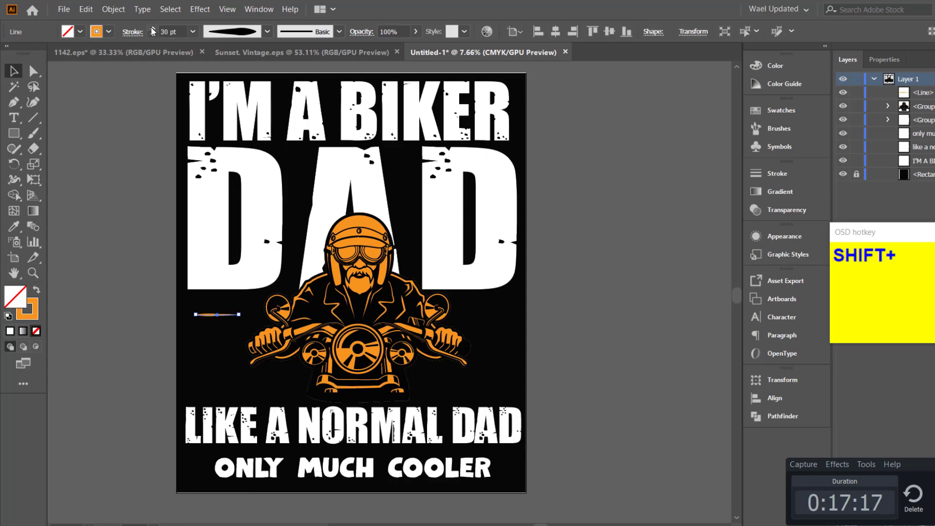
pyautogui.keyDown('shift'); pyautogui.click(153, 29); pyautogui.keyUp('shift')
pyautogui.click(82, 175)
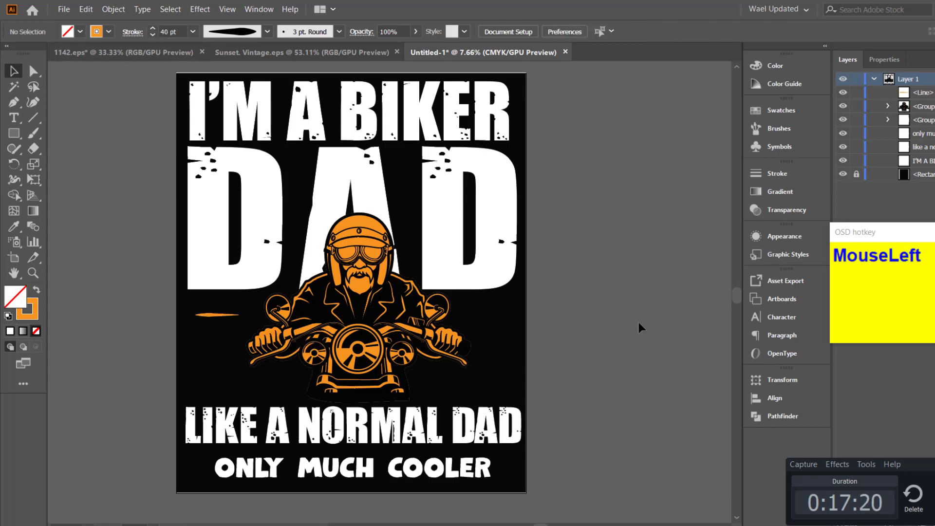
# Lengthen the tapered line in both directions so it runs from the first D's left edge to the biker's handlebar grip.
pyautogui.click(214, 314)
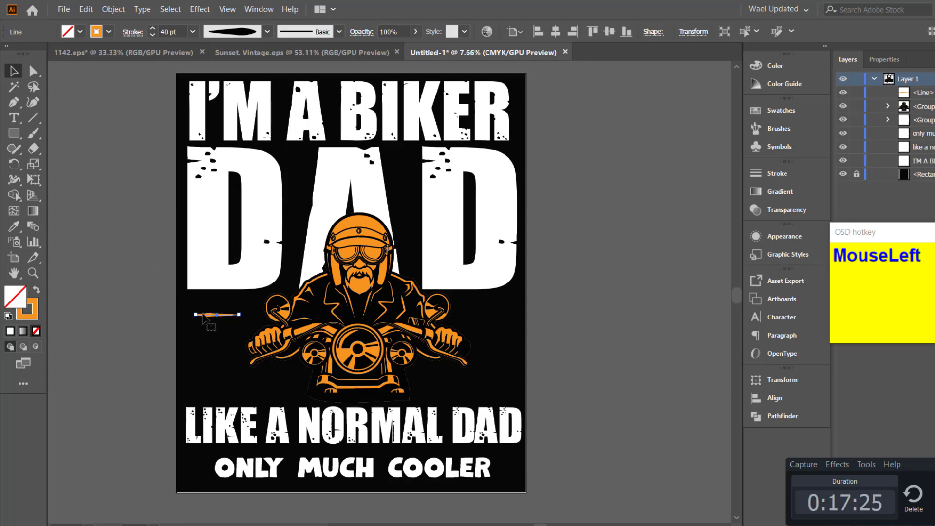
pyautogui.moveTo(195, 315); pyautogui.dragTo(252, 315)
pyautogui.click(234, 325)
pyautogui.click(238, 315)
pyautogui.click(220, 358)
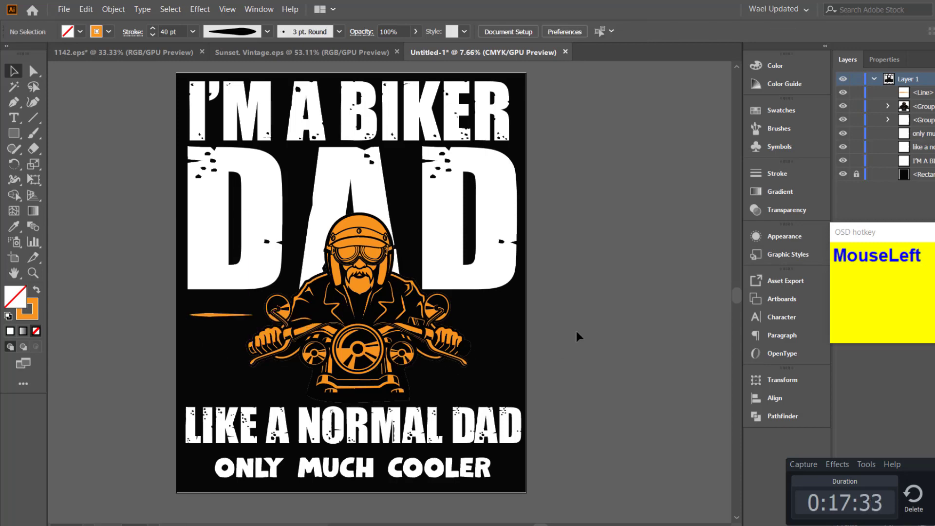
# Copy the tapered line a short distance straight down and repeat the copy at equal spacing to make a stack of seven lines.
pyautogui.click(215, 316)
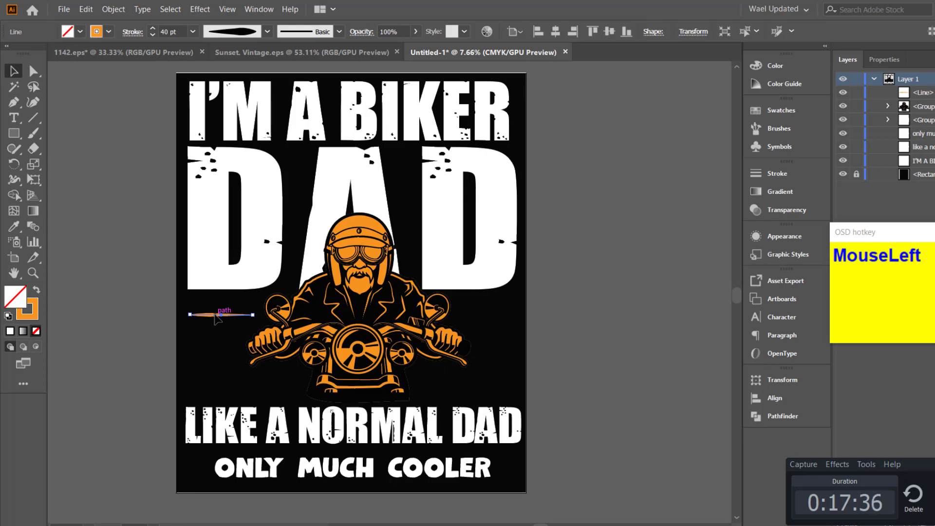
pyautogui.moveTo(215, 315); pyautogui.dragTo(215, 327)
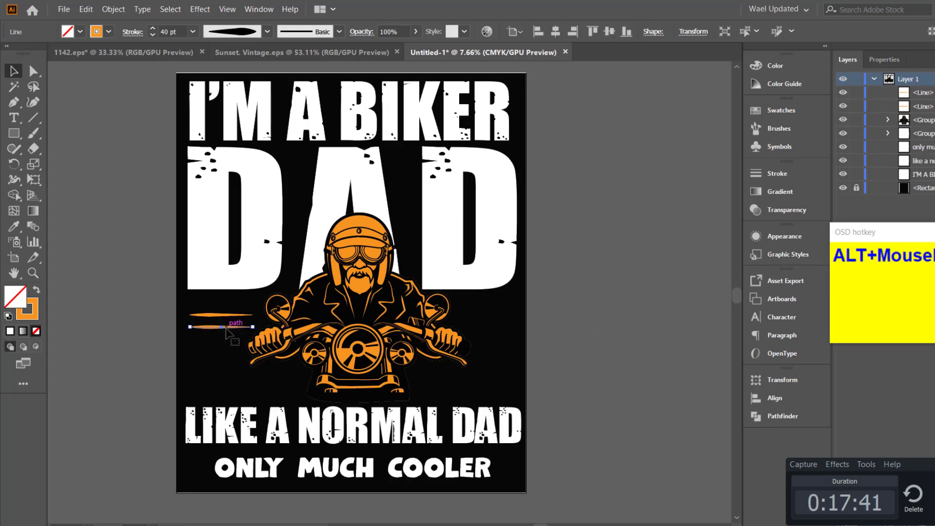
pyautogui.moveTo(226, 329); pyautogui.dragTo(226, 340)
pyautogui.hotkey('ctrl', 'z')
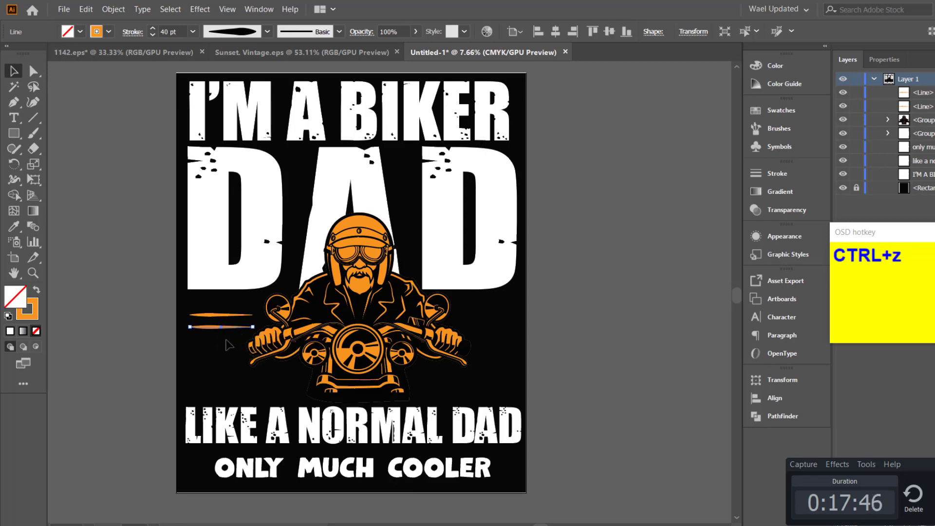
pyautogui.hotkey('ctrl', 'd')
pyautogui.hotkey('ctrl', 'd')
pyautogui.hotkey('ctrl', 'd')
pyautogui.hotkey('ctrl', 'd')
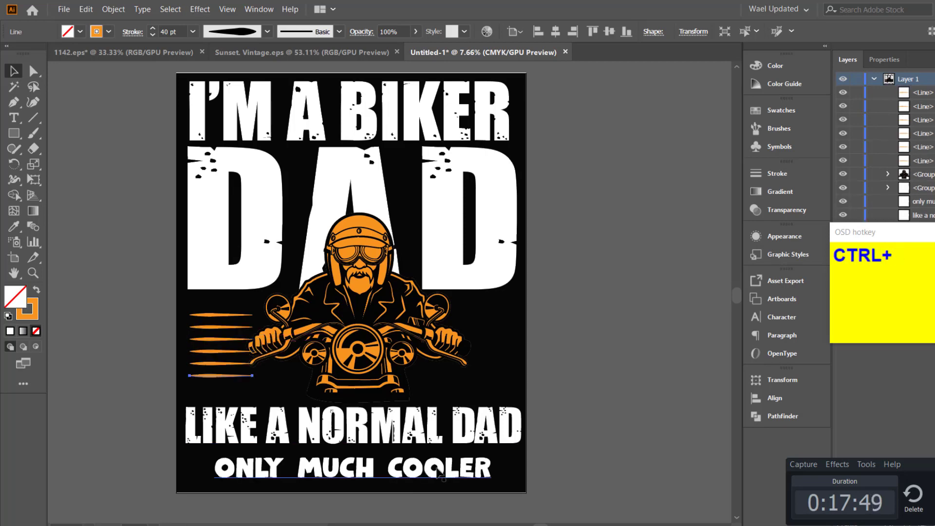
pyautogui.hotkey('ctrl', 'd')
pyautogui.click(638, 325)
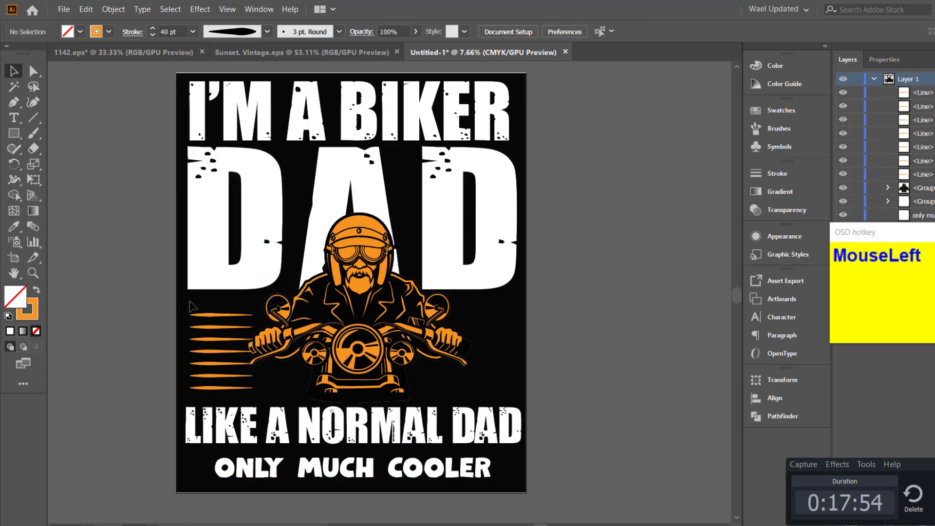
# Group the seven tapered lines and place a copy of the group on the other side of the biker.
pyautogui.moveTo(186, 307); pyautogui.dragTo(209, 398)
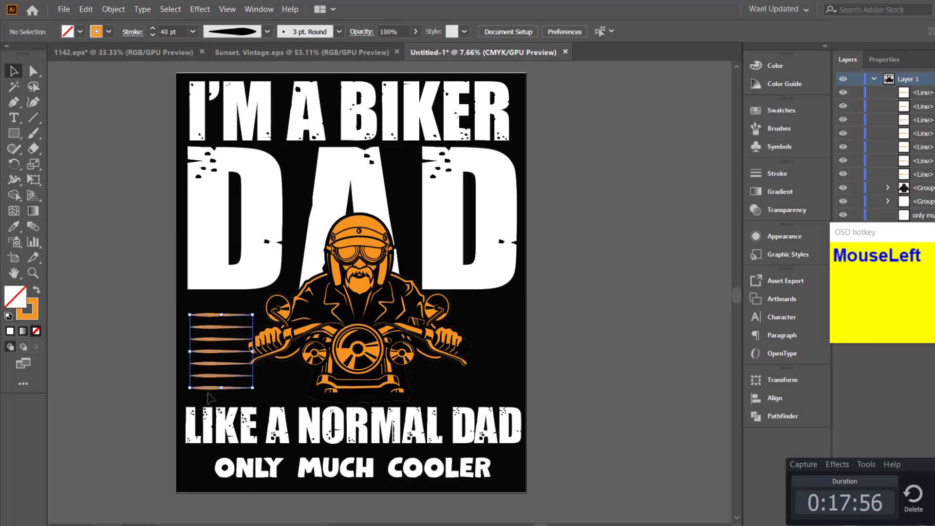
pyautogui.hotkey('ctrl', 'g')
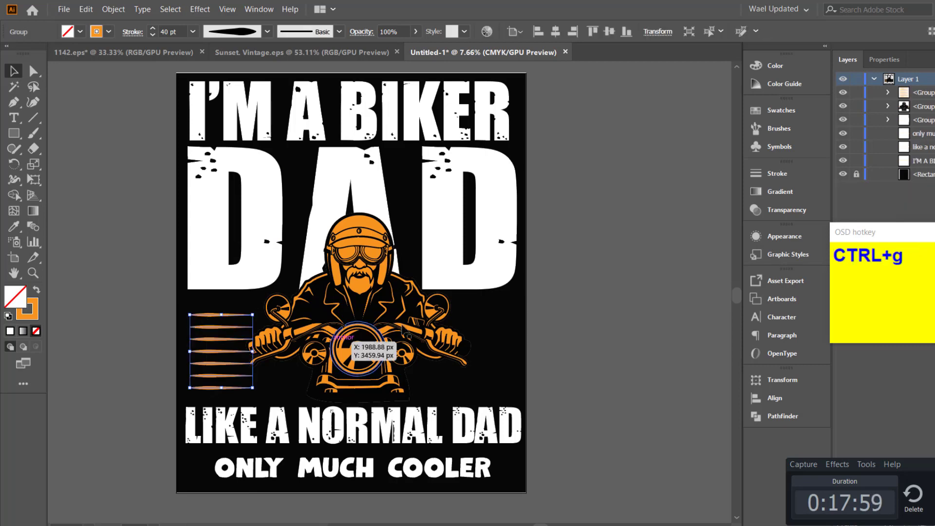
pyautogui.click(558, 341)
pyautogui.click(247, 361)
pyautogui.moveTo(247, 360); pyautogui.dragTo(478, 366)
# Reflect the copied line group across the vertical axis so it mirrors the original stack.
pyautogui.rightClick(478, 366)
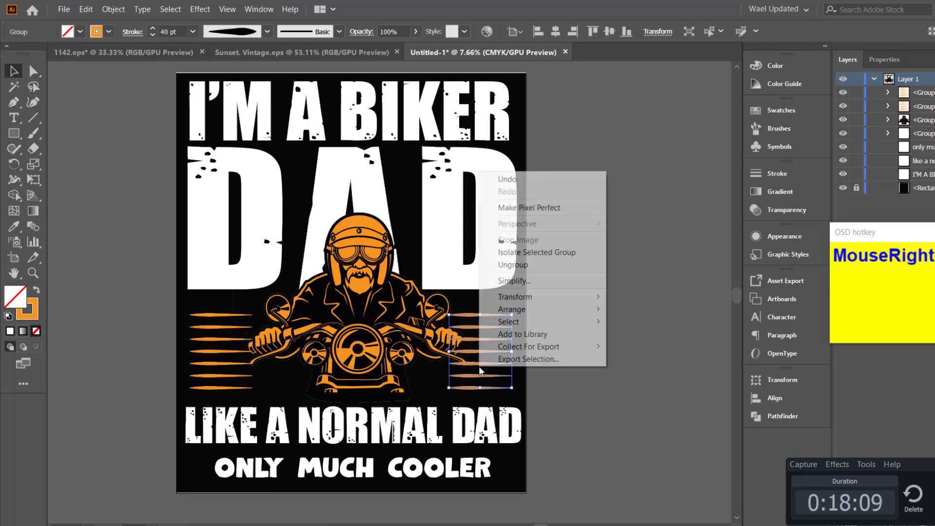
pyautogui.moveTo(563, 315)
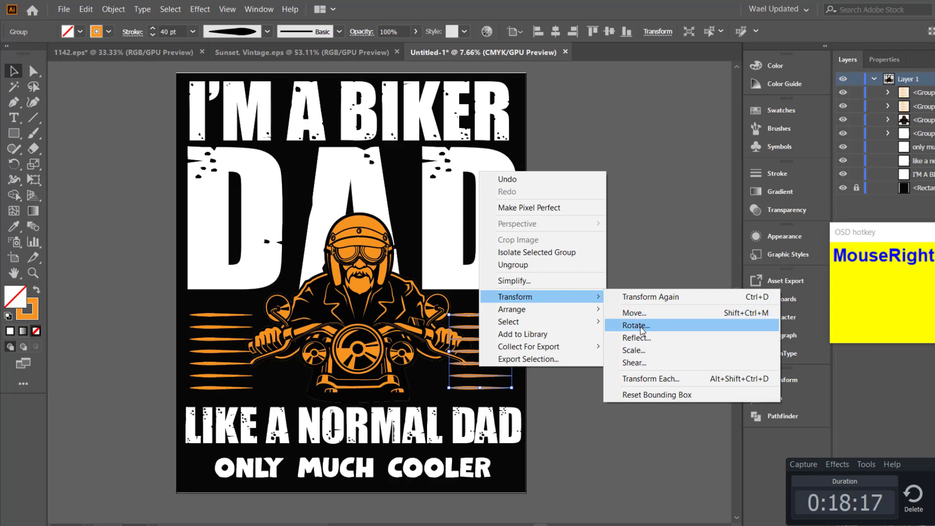
pyautogui.click(636, 338)
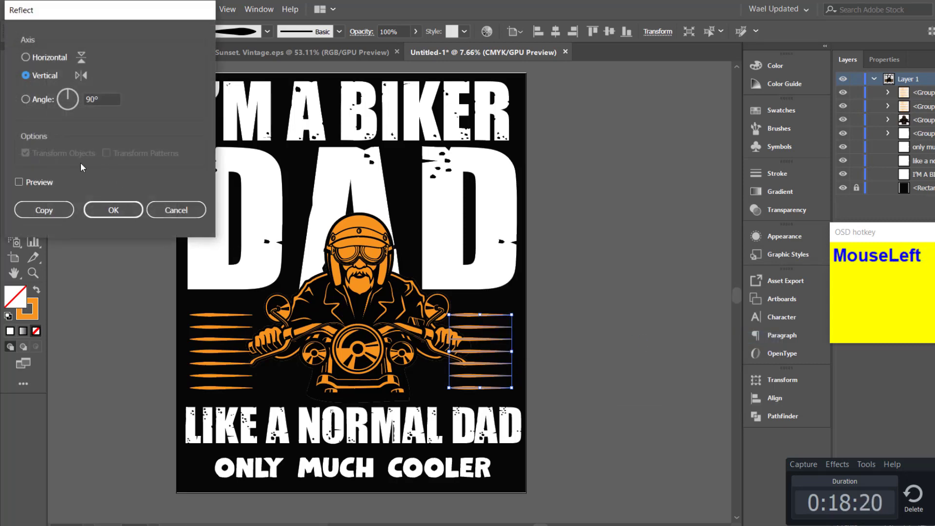
pyautogui.click(19, 182)
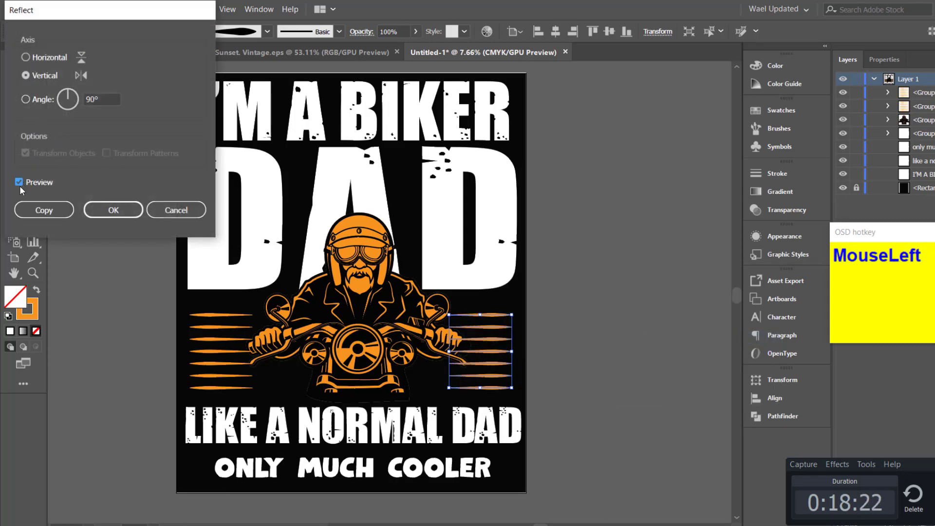
pyautogui.click(119, 208)
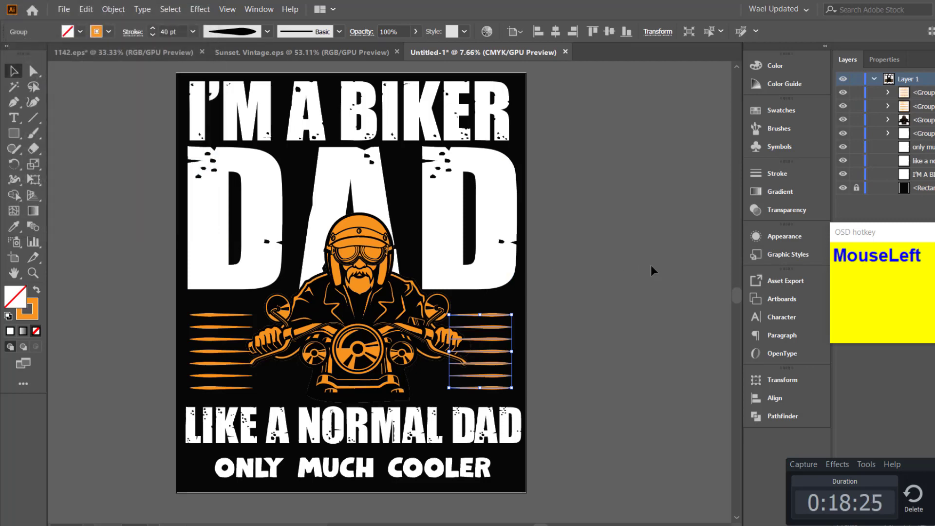
pyautogui.click(638, 285)
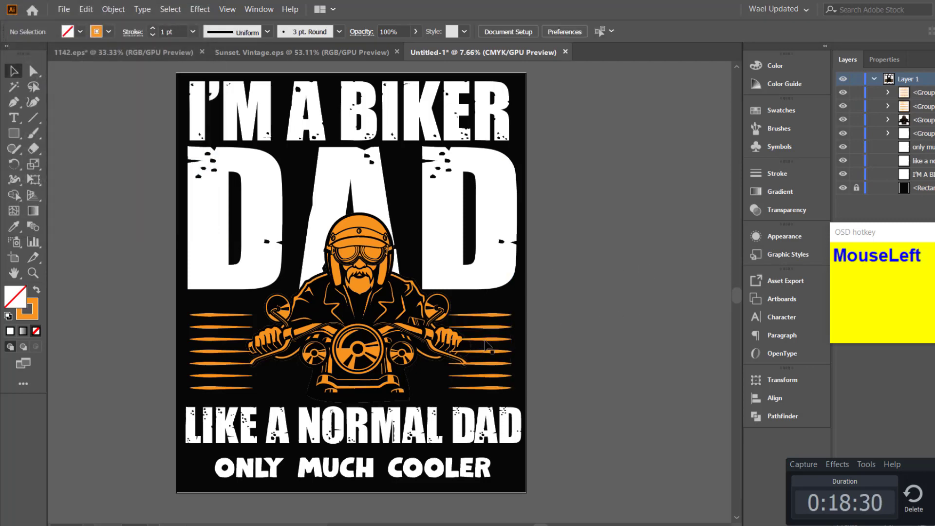
# Group both line stacks together and center the group horizontally on the artboard.
pyautogui.click(460, 340)
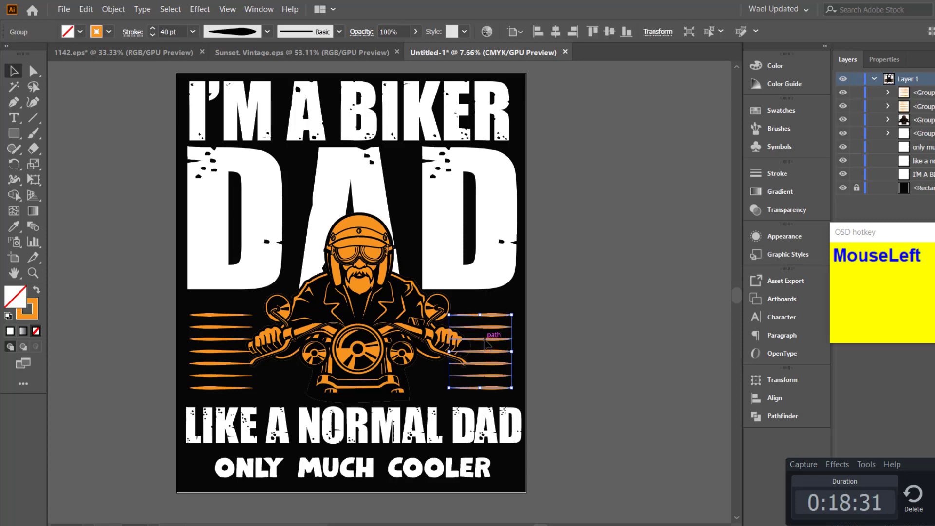
pyautogui.keyDown('shift'); pyautogui.click(221, 344); pyautogui.keyUp('shift')
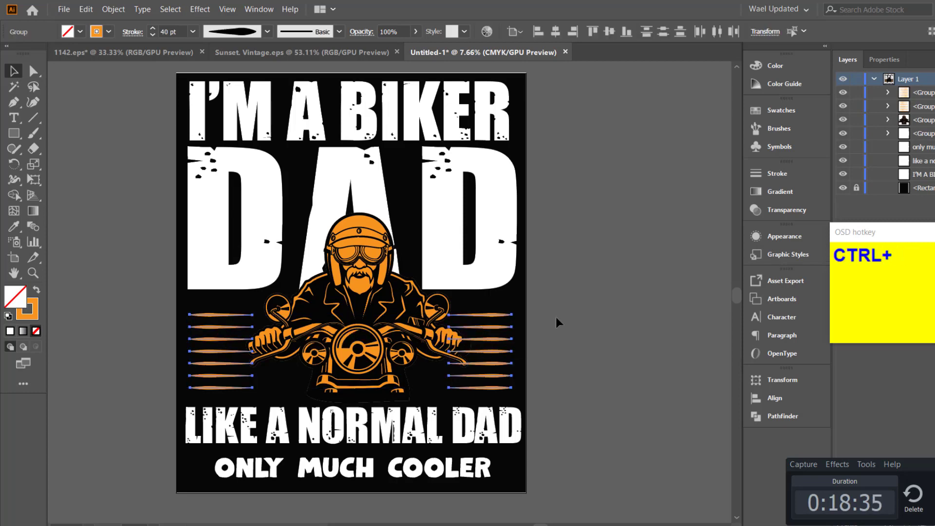
pyautogui.hotkey('ctrl', 'g')
pyautogui.click(555, 32)
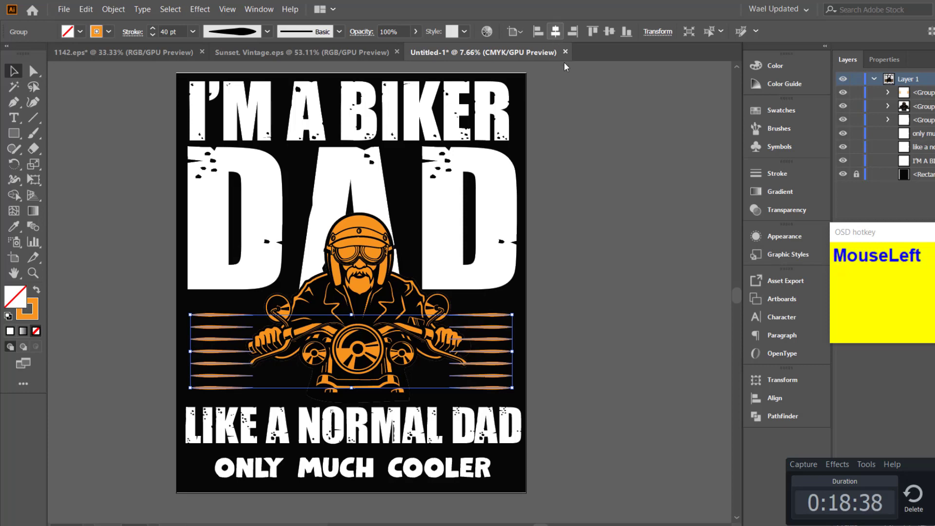
# Enlarge the grouped speed lines from their centre so they nearly span the artboard width.
pyautogui.click(617, 219)
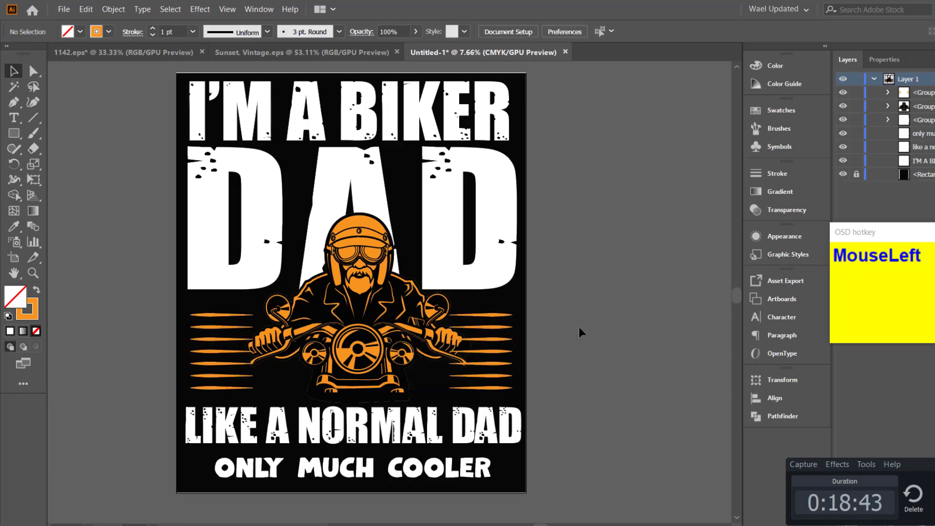
pyautogui.click(489, 341)
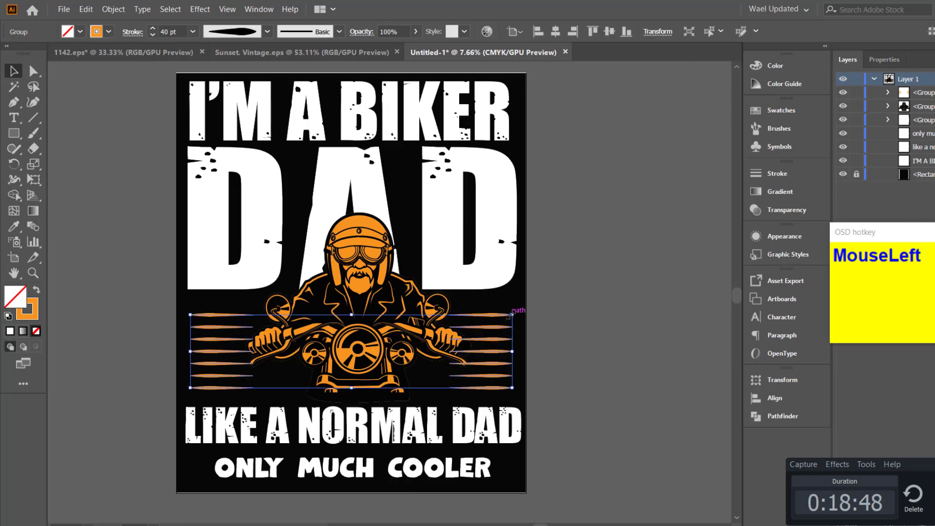
pyautogui.moveTo(509, 316); pyautogui.dragTo(519, 303)
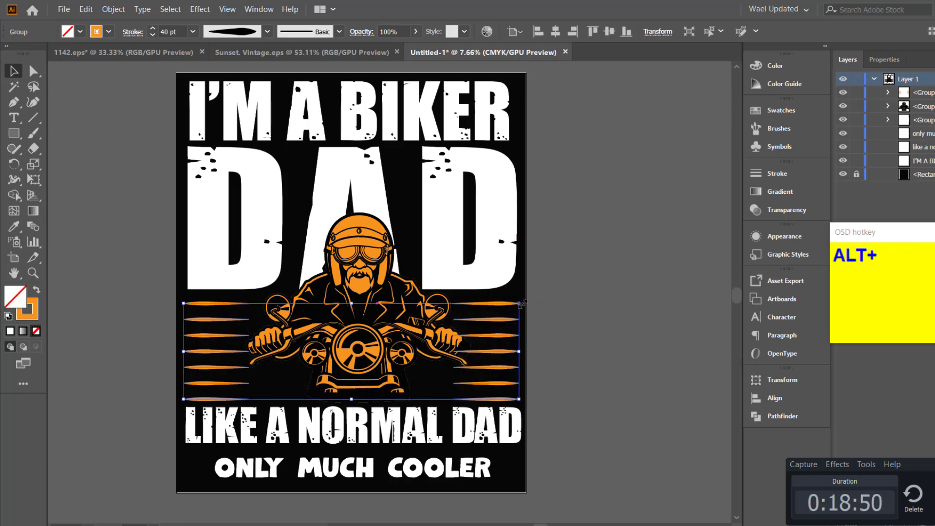
pyautogui.click(614, 309)
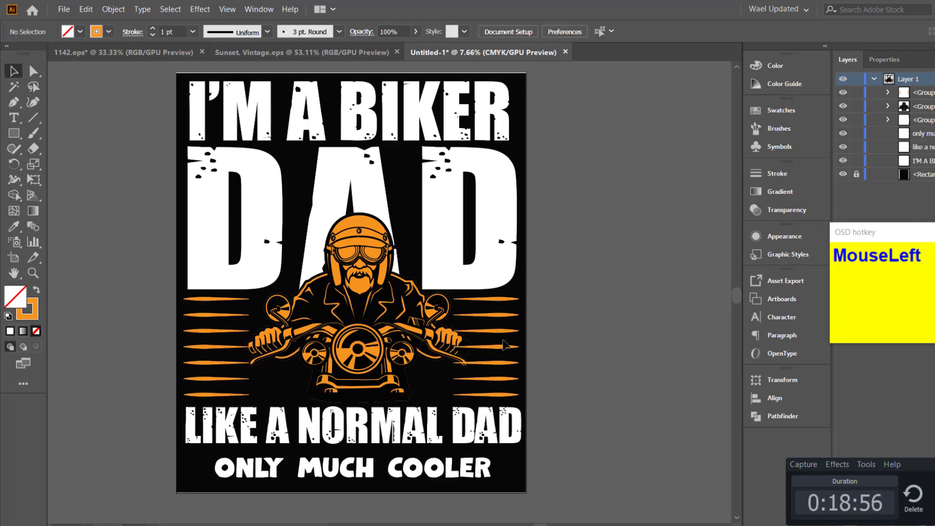
# Cut the biker artwork and paste it back in place in front of the speed lines.
pyautogui.click(475, 346)
pyautogui.click(375, 275)
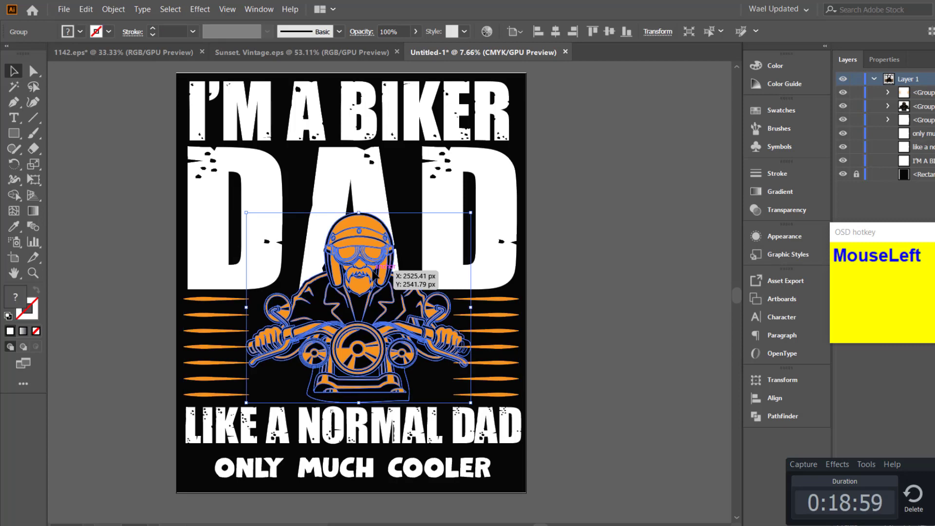
pyautogui.press('ctrl')
pyautogui.hotkey('ctrl', 'x')
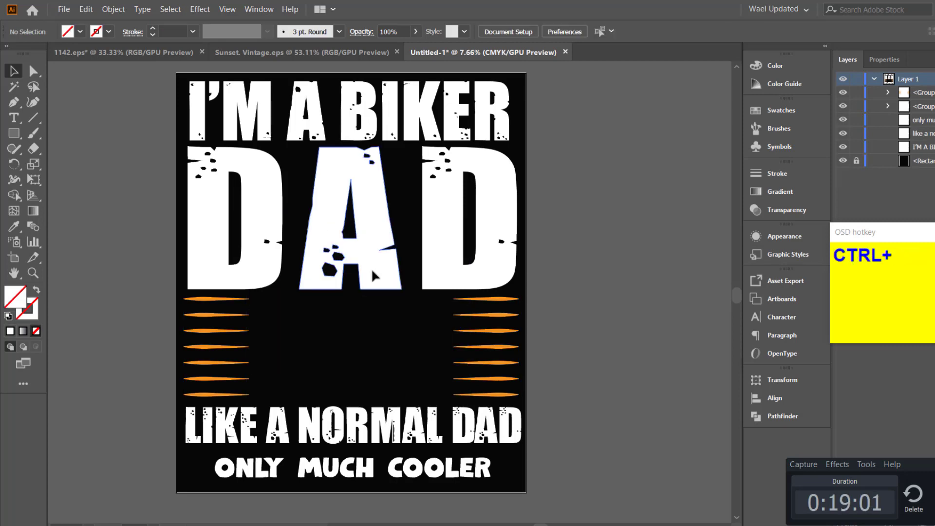
pyautogui.hotkey('ctrl', 'v')
# Enlarge the biker slightly from its centre and move it up a little over the DAD lettering.
pyautogui.click(443, 278)
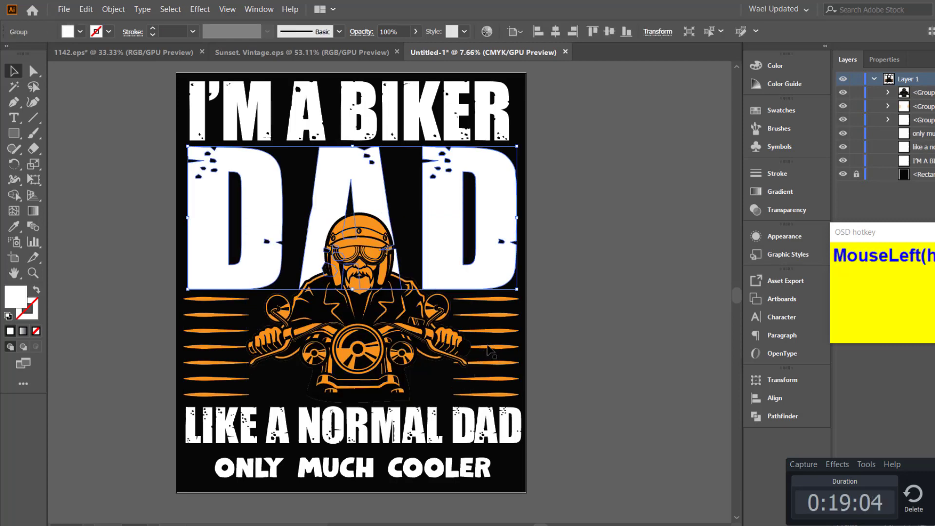
pyautogui.click(380, 300)
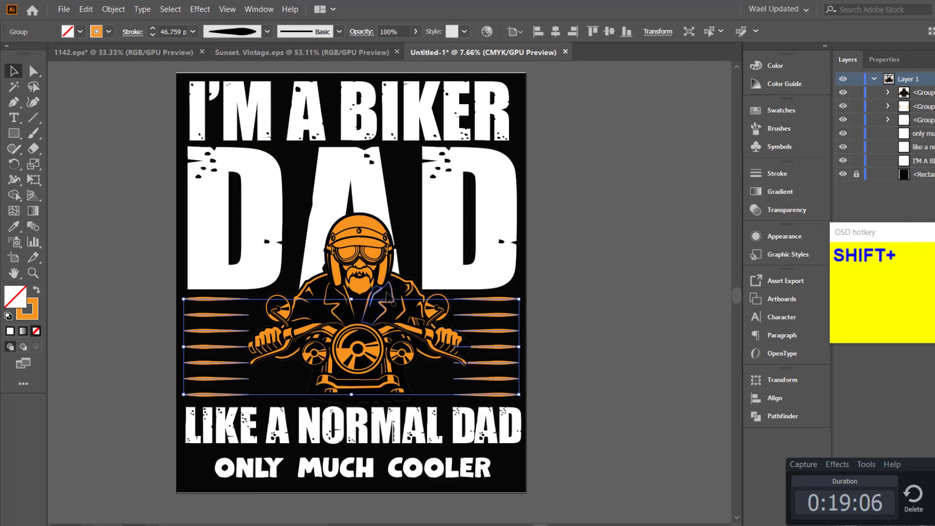
pyautogui.click(387, 297)
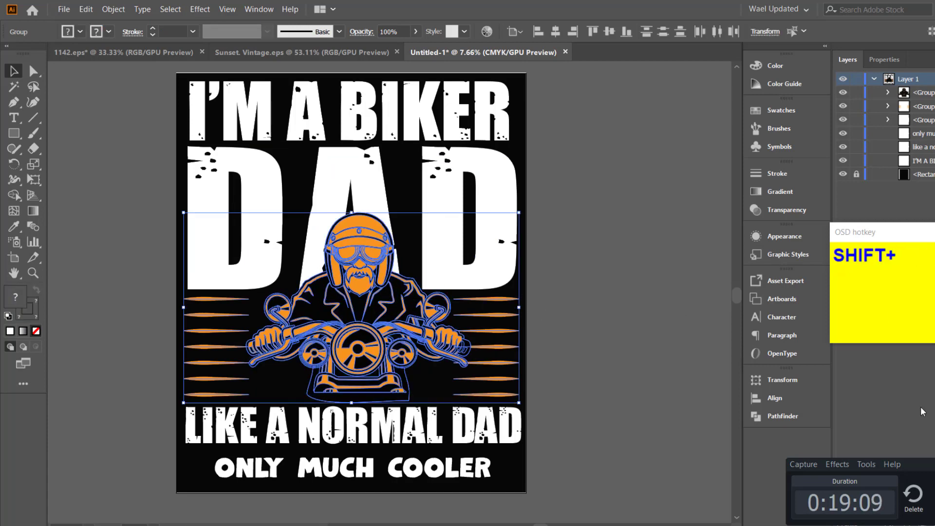
pyautogui.click(774, 415)
pyautogui.moveTo(468, 402)
pyautogui.mouseDown()
pyautogui.moveTo(497, 407)
pyautogui.moveTo(483, 413)
pyautogui.mouseUp()
pyautogui.click(607, 306)
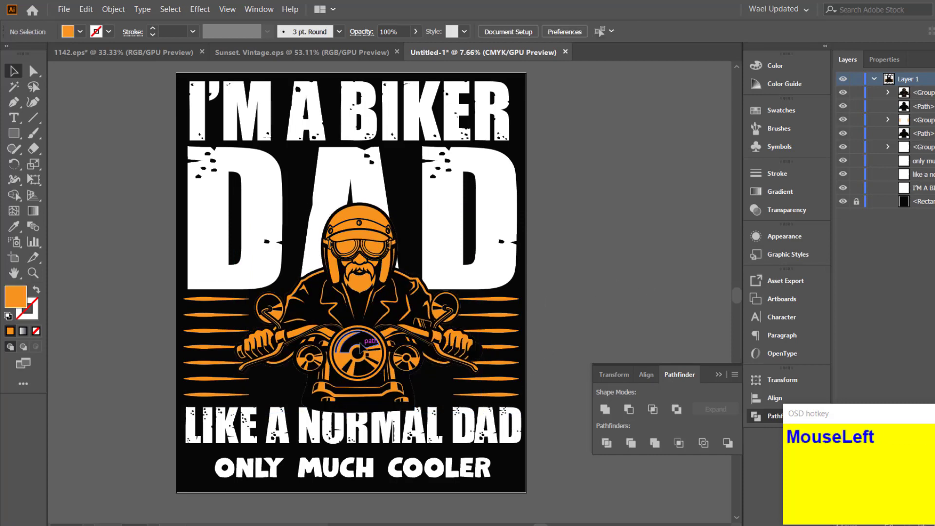
pyautogui.moveTo(357, 349); pyautogui.dragTo(356, 339)
pyautogui.click(615, 281)
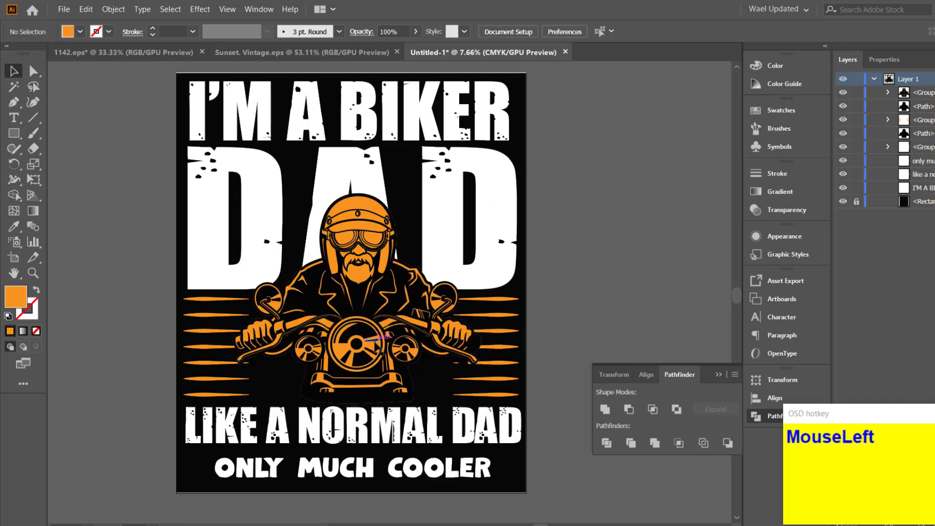
# Ungroup the speed lines into two separate stacks.
pyautogui.click(478, 380)
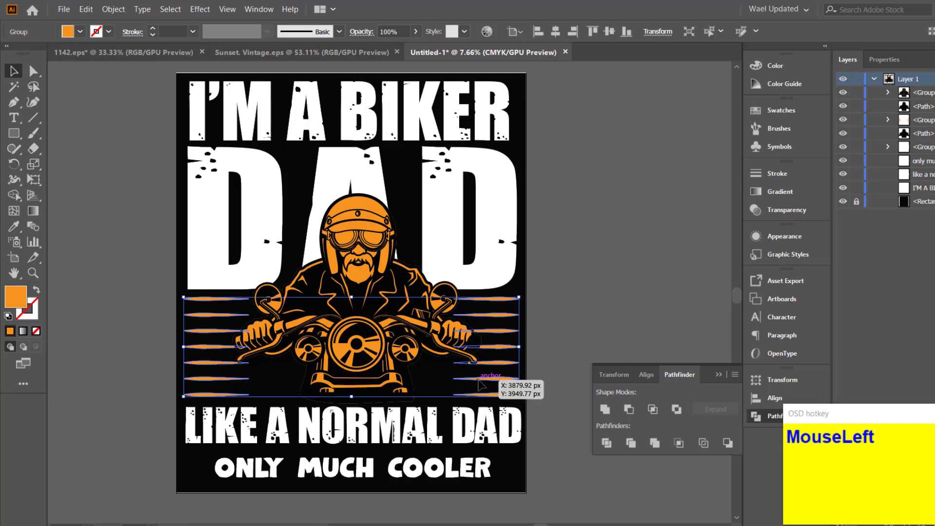
pyautogui.rightClick(480, 385)
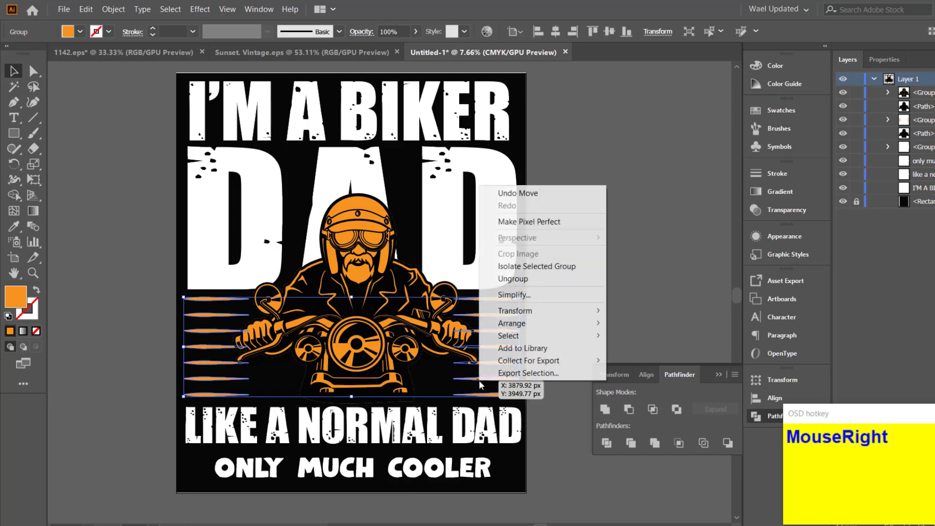
pyautogui.click(545, 278)
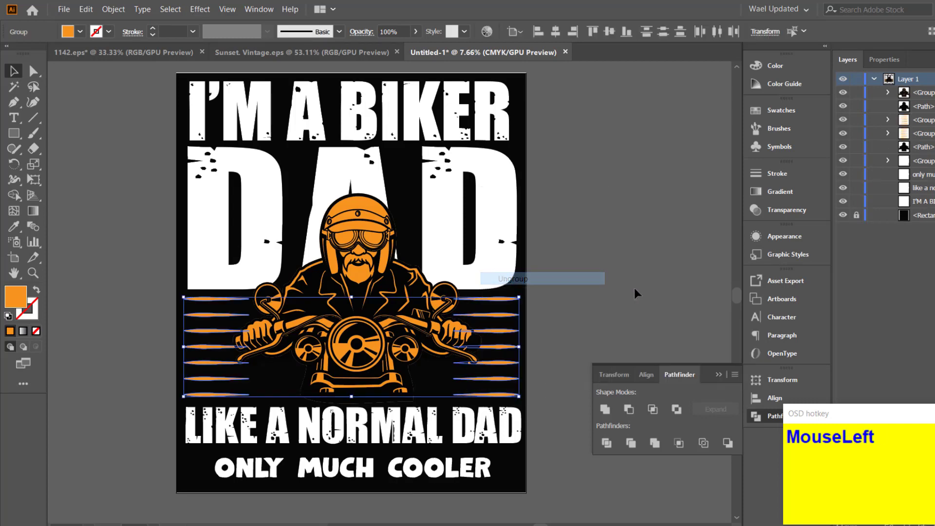
pyautogui.click(634, 287)
# Stretch both line stacks inward so their inner ends run behind the biker.
pyautogui.click(488, 366)
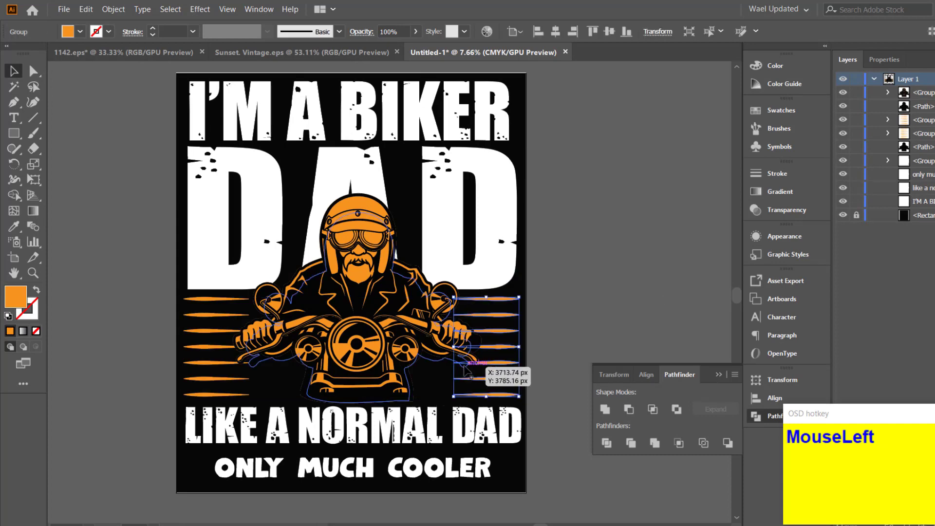
pyautogui.moveTo(453, 347); pyautogui.dragTo(414, 347)
pyautogui.click(218, 337)
pyautogui.moveTo(218, 338); pyautogui.dragTo(314, 347)
pyautogui.click(604, 343)
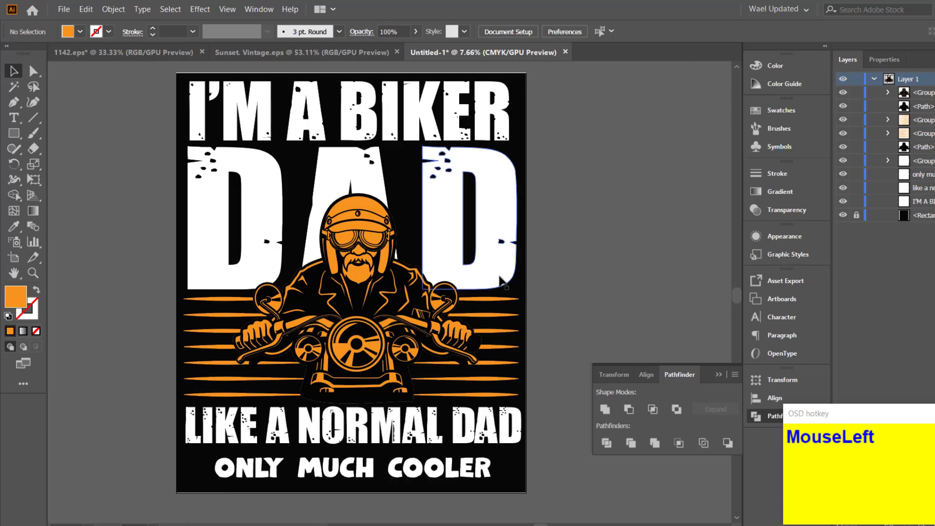
# Offset the biker's paths by 15 px with miter joins and cut the selected result to the clipboard.
pyautogui.click(371, 335)
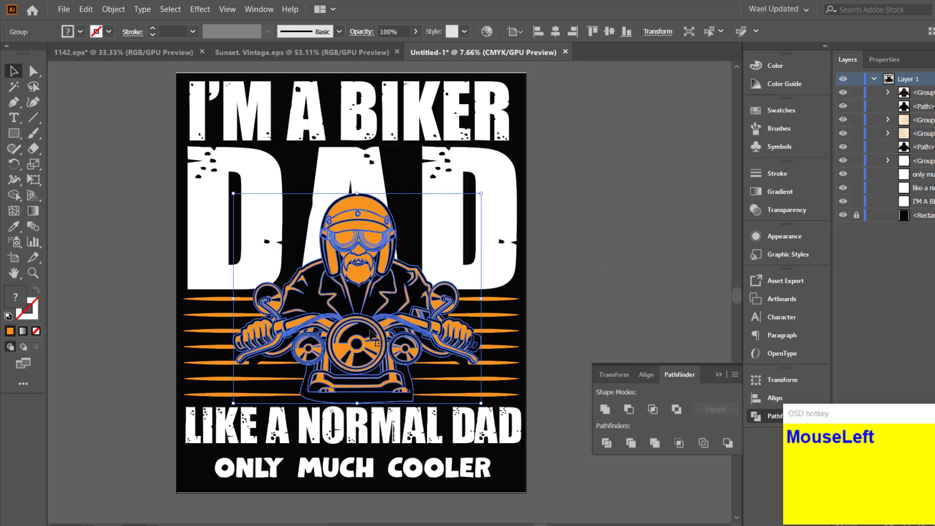
pyautogui.click(113, 9)
pyautogui.click(141, 142)
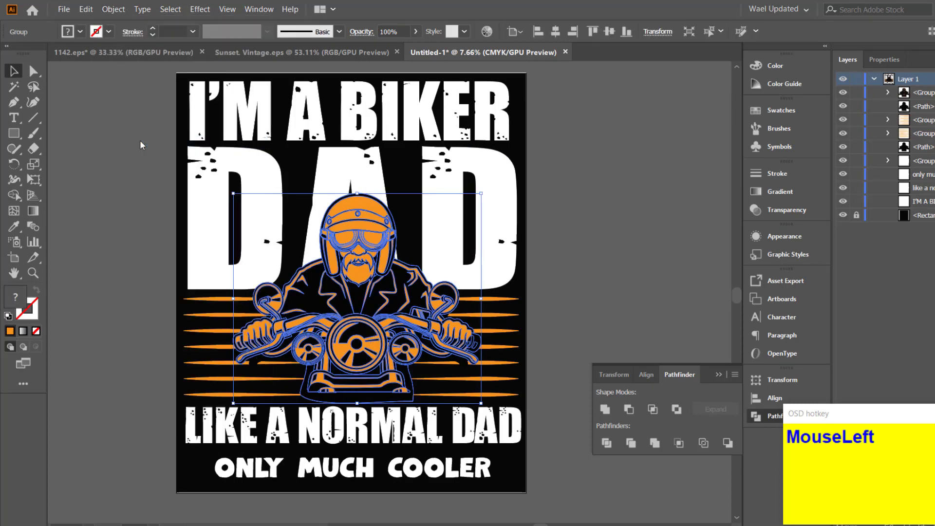
pyautogui.click(113, 9)
pyautogui.moveTo(144, 275)
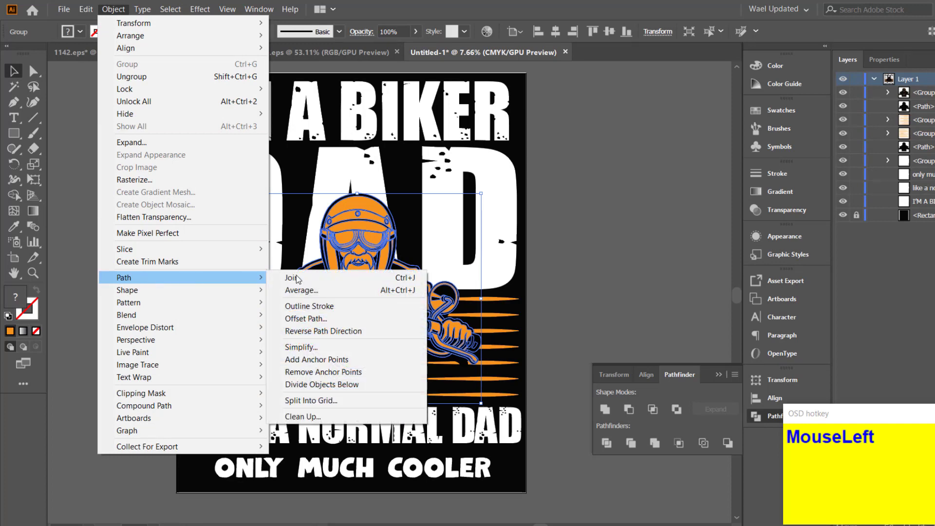
pyautogui.click(322, 312)
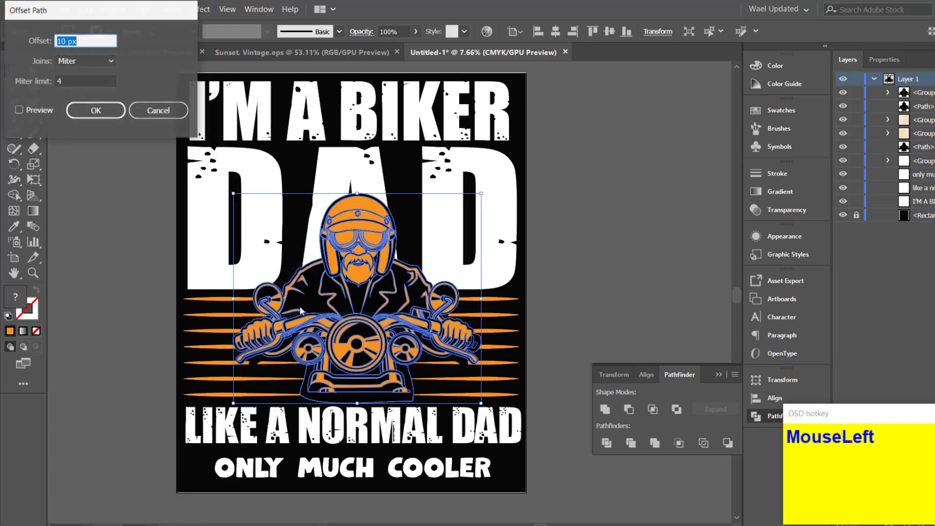
pyautogui.click(19, 111)
pyautogui.click(78, 41)
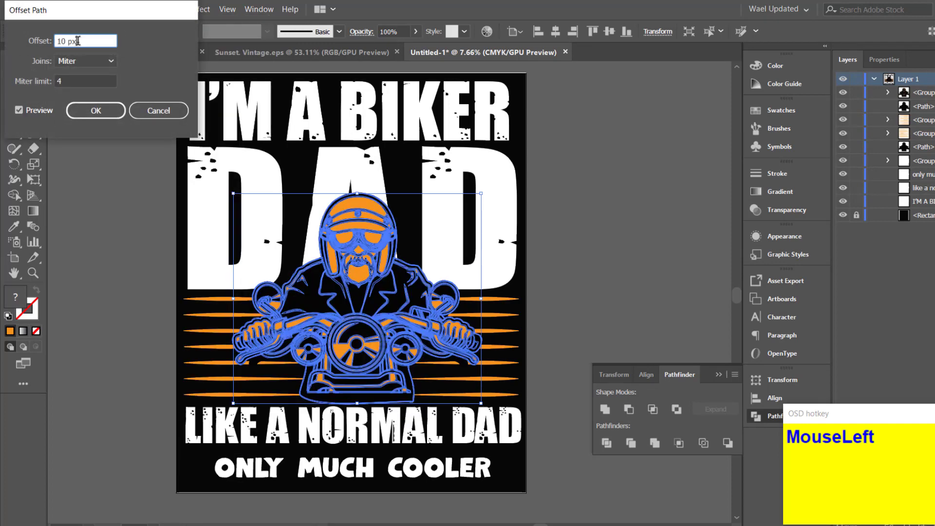
pyautogui.moveTo(69, 41); pyautogui.dragTo(53, 40)
pyautogui.write('11')
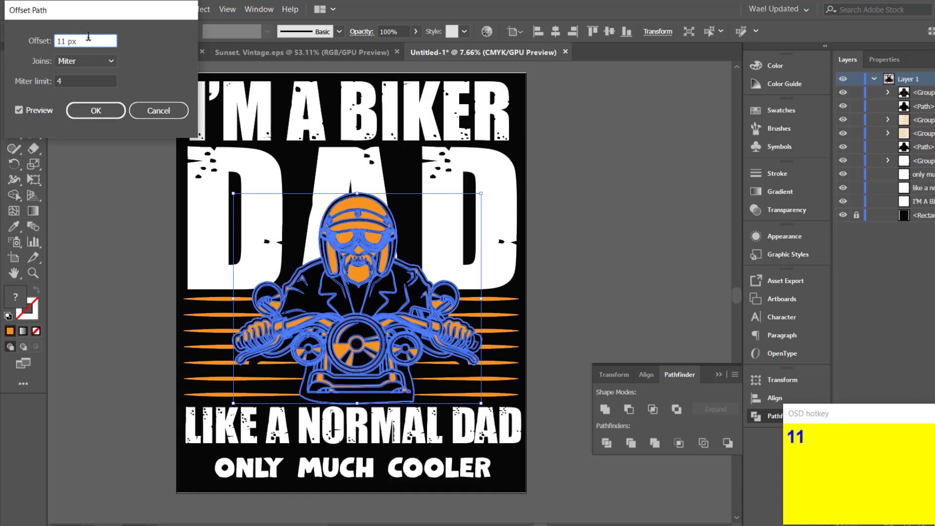
pyautogui.moveTo(89, 41); pyautogui.dragTo(31, 42)
pyautogui.write('15')
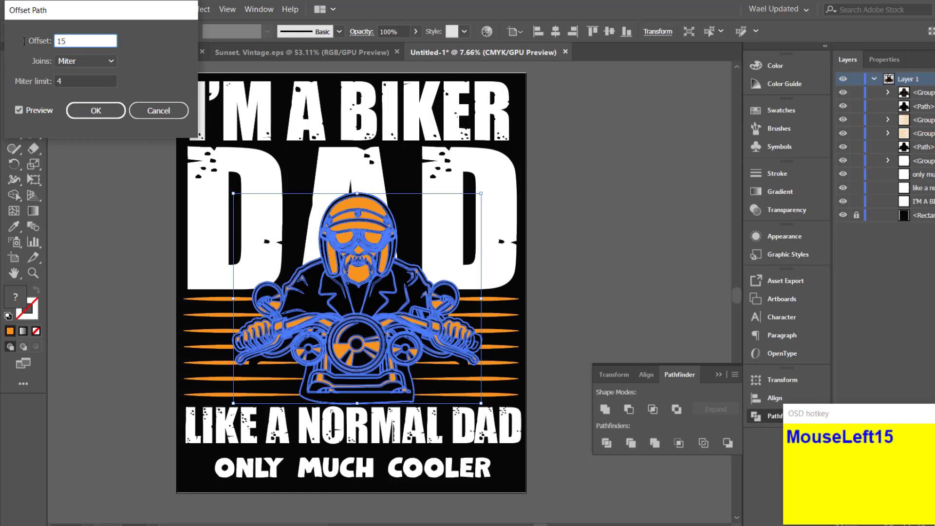
pyautogui.click(96, 110)
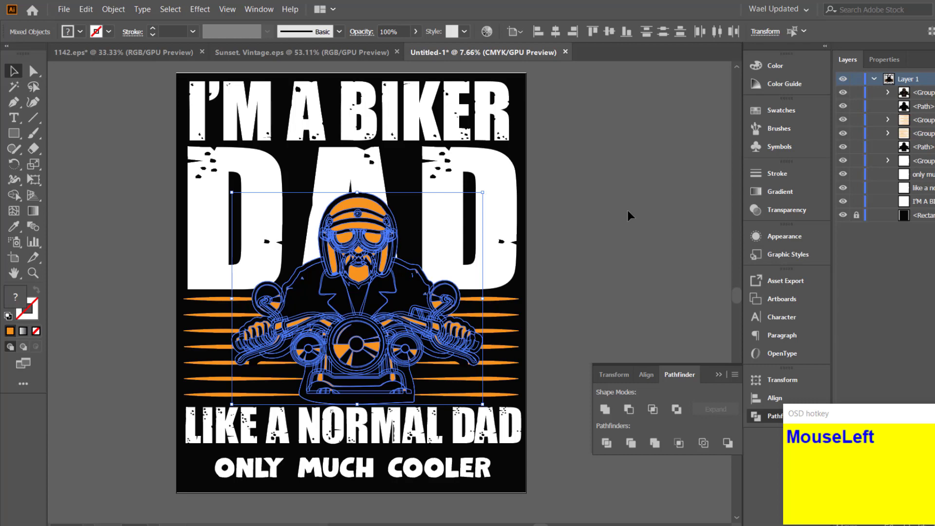
pyautogui.hotkey('ctrl', 'x')
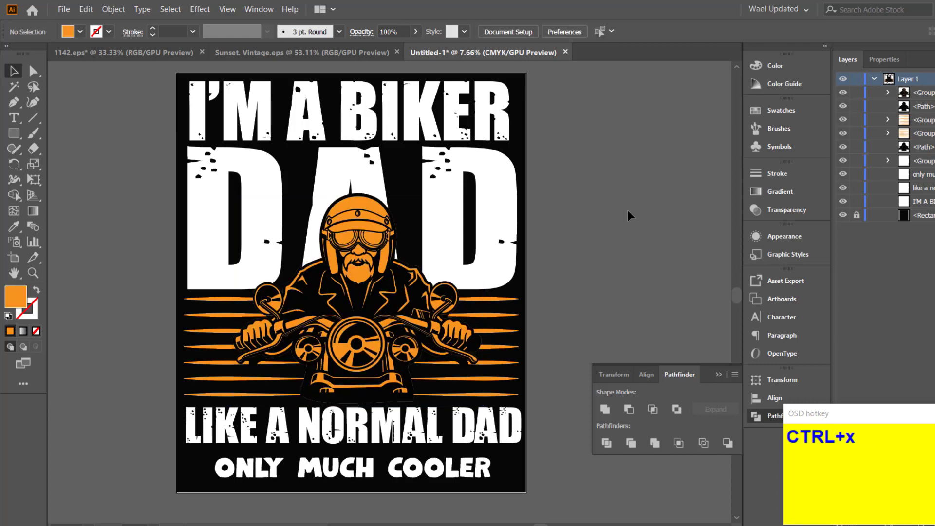
# Group the two stretched line stacks together.
pyautogui.click(492, 381)
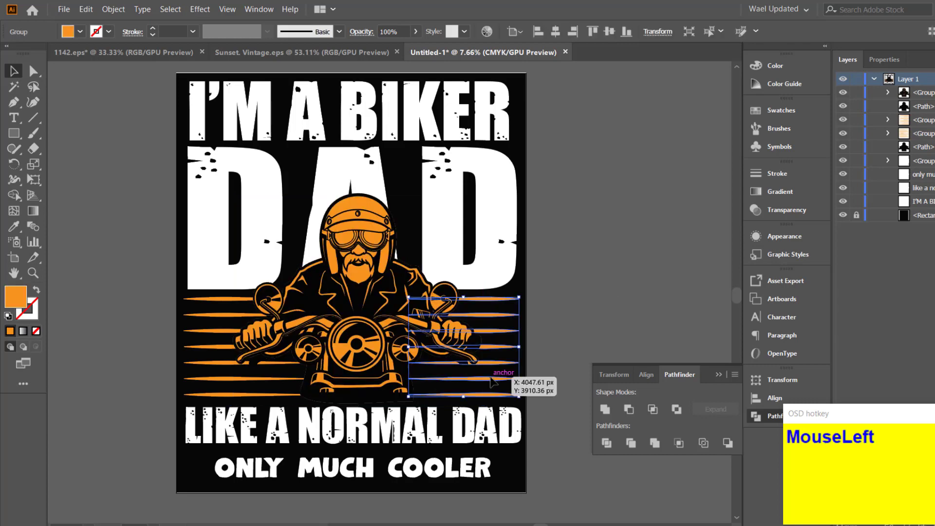
pyautogui.keyDown('shift'); pyautogui.click(259, 381); pyautogui.keyUp('shift')
pyautogui.hotkey('ctrl', 'g')
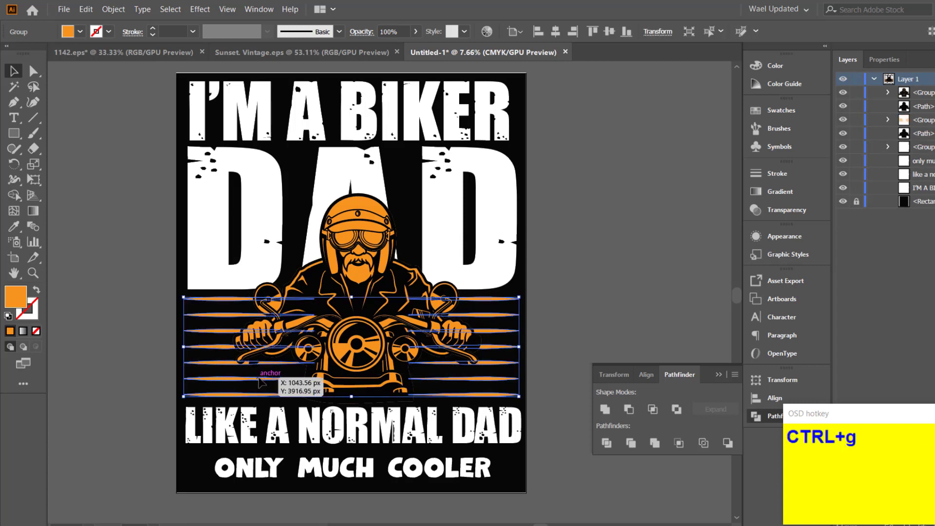
pyautogui.click(589, 246)
# Add an opacity mask without clipping to the line group and paste the offset biker in place inside the mask.
pyautogui.click(511, 346)
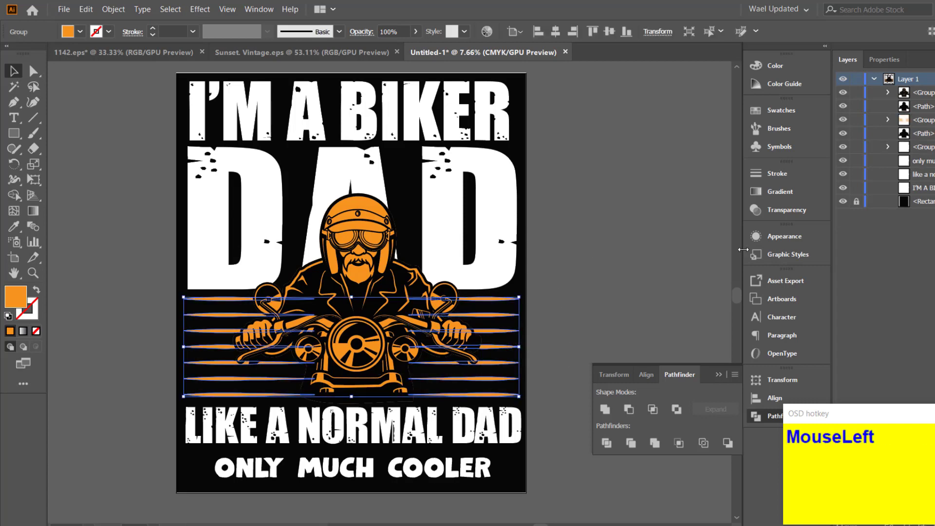
pyautogui.click(776, 211)
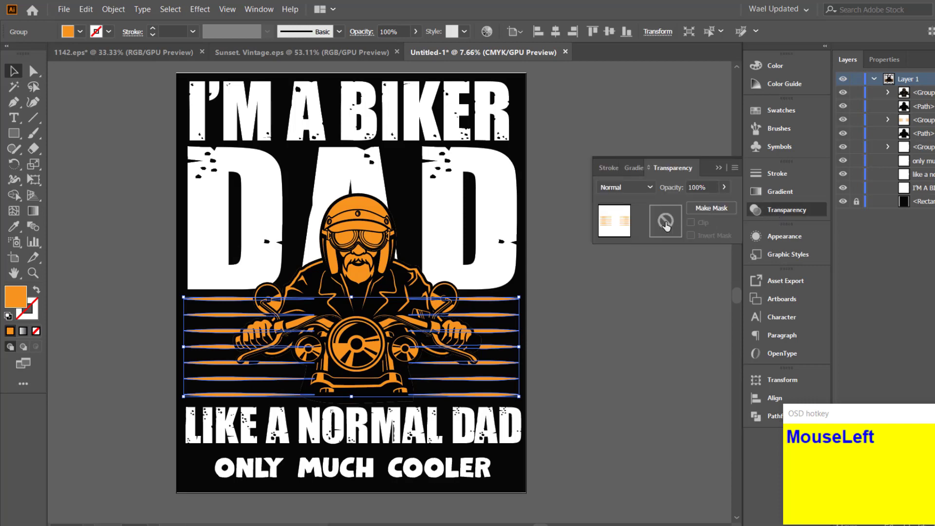
pyautogui.click(701, 208)
pyautogui.click(691, 222)
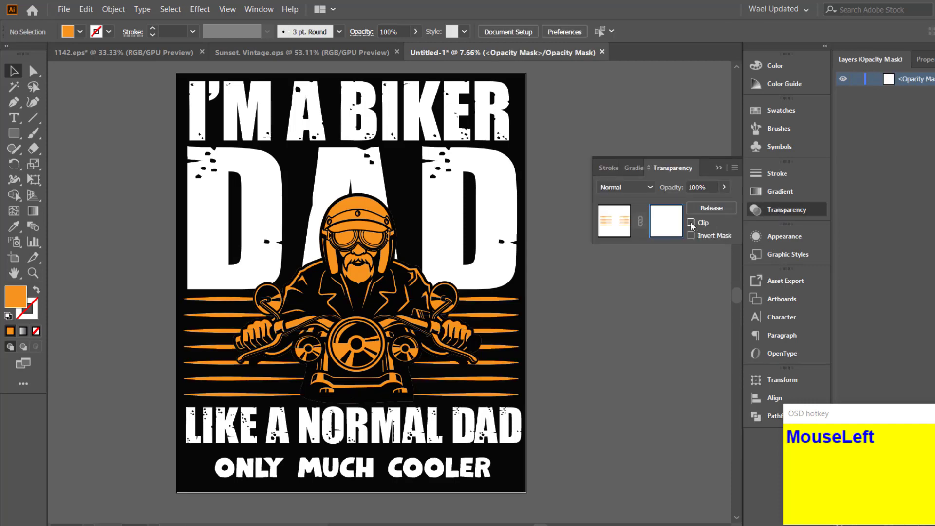
pyautogui.hotkey('ctrl', 'f')
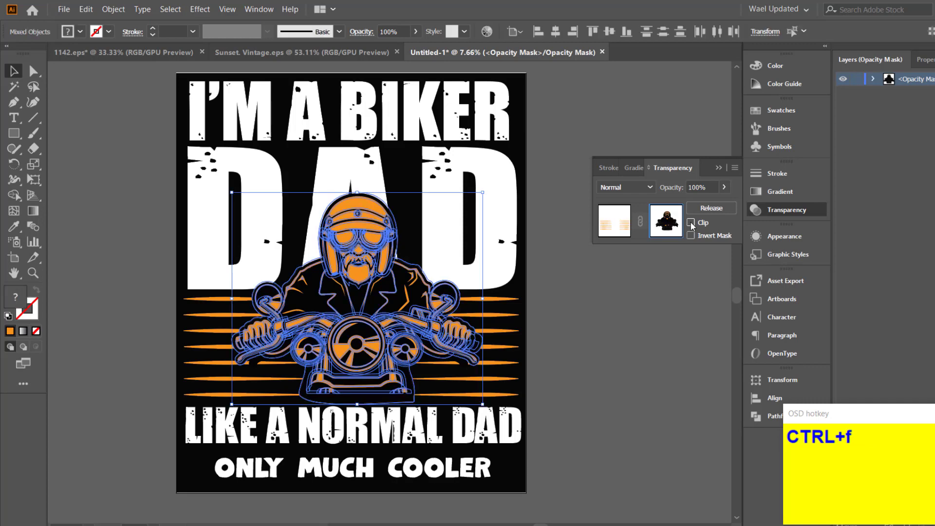
# Set the fill to black while in the mask, then return to the artwork and select the masked line group.
pyautogui.click(644, 320)
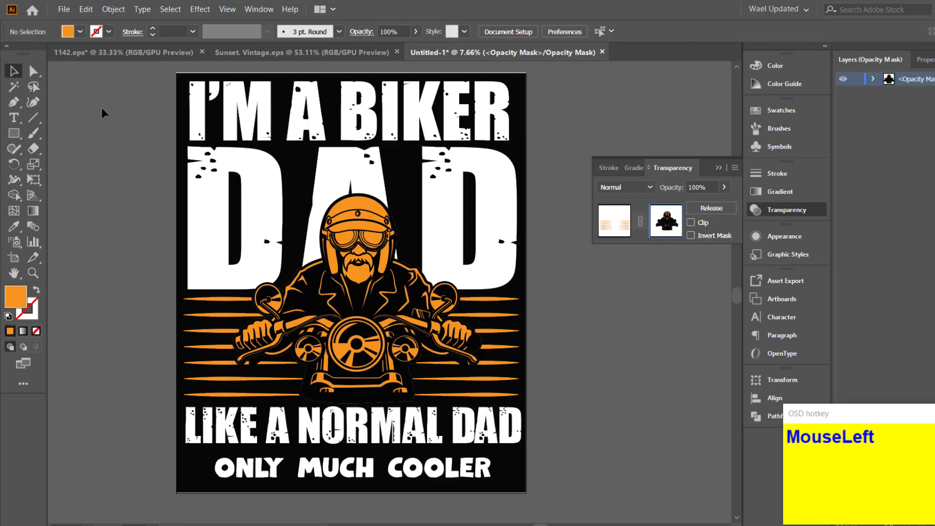
pyautogui.click(81, 33)
pyautogui.click(36, 54)
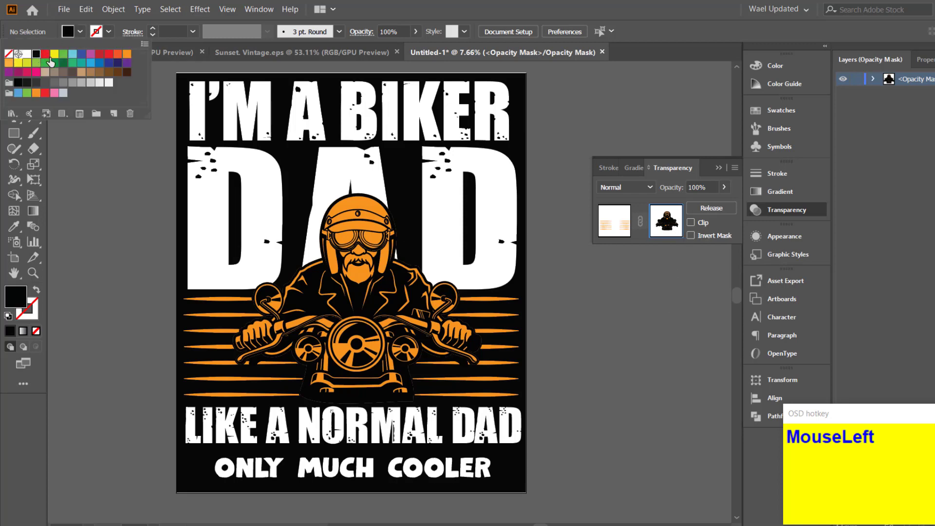
pyautogui.click(79, 145)
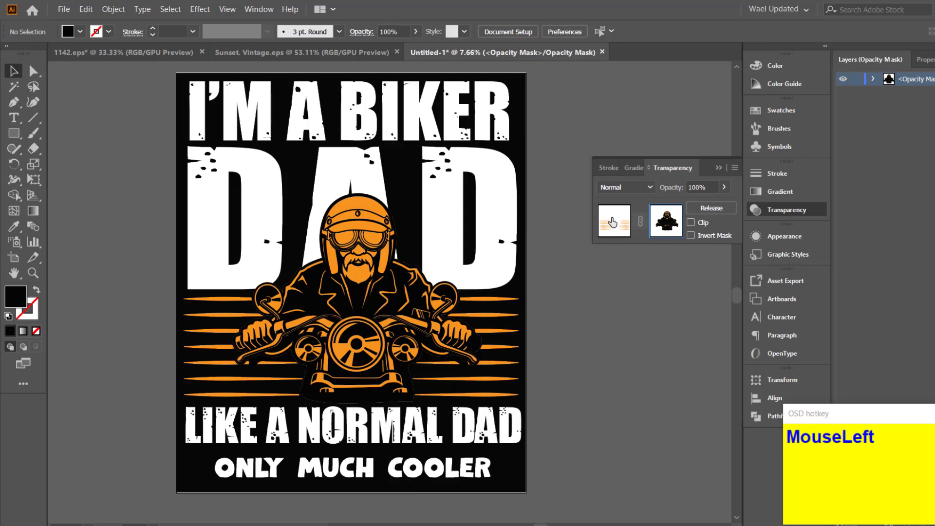
pyautogui.click(614, 220)
pyautogui.click(504, 329)
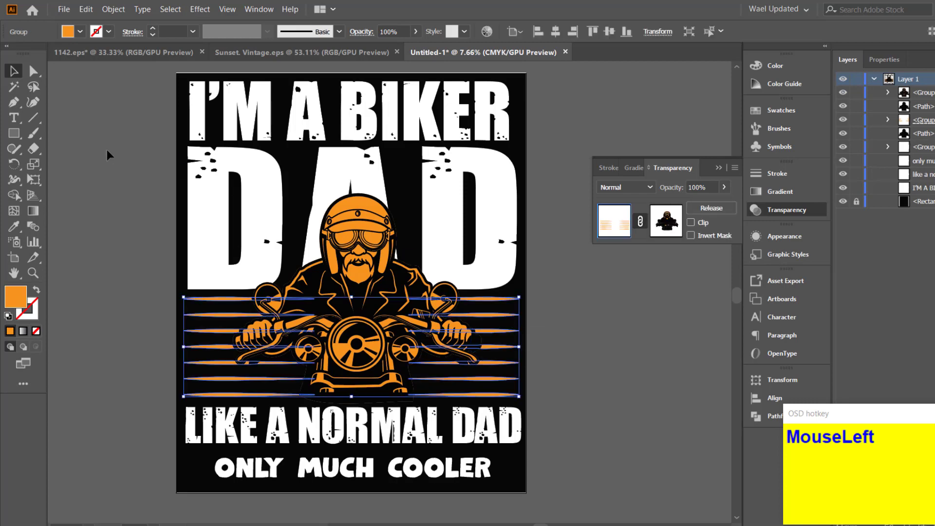
# Fill the masked speed-line group with white and deselect it.
pyautogui.click(80, 32)
pyautogui.click(27, 53)
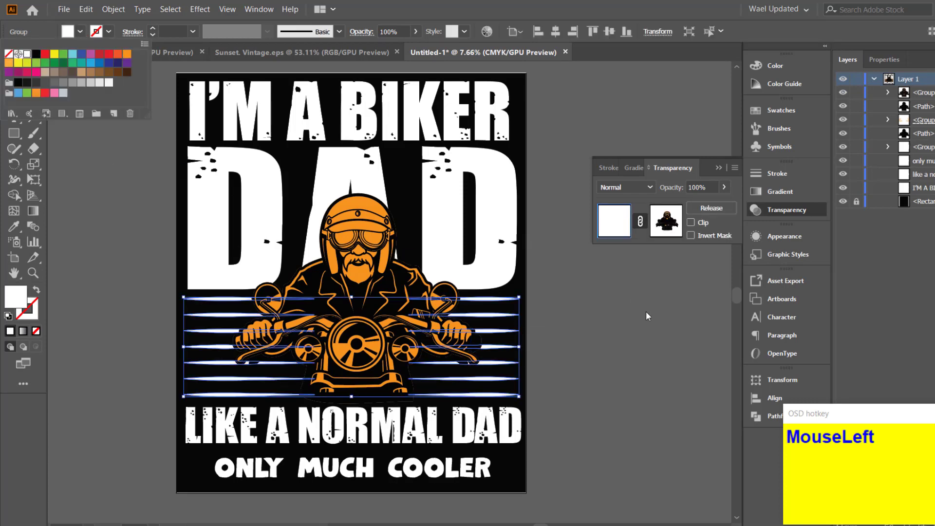
pyautogui.click(647, 317)
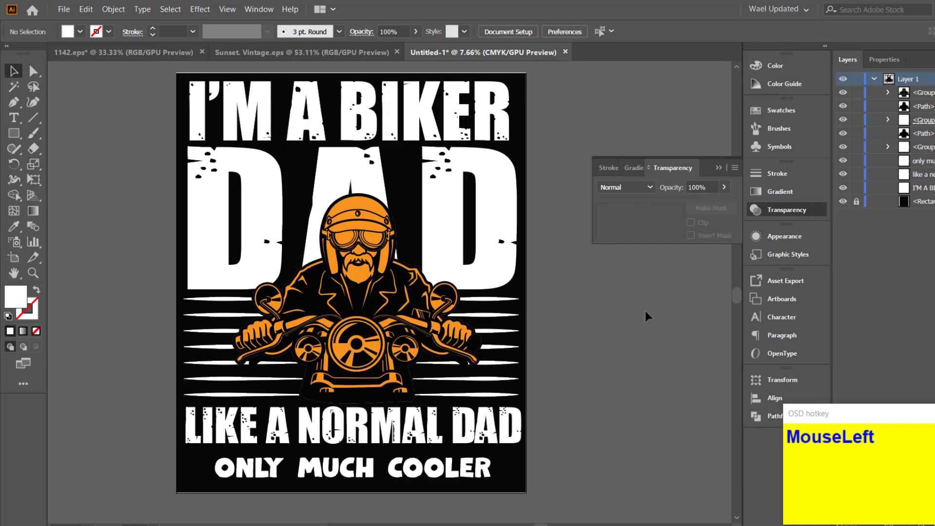
pyautogui.click(444, 200)
pyautogui.click(80, 31)
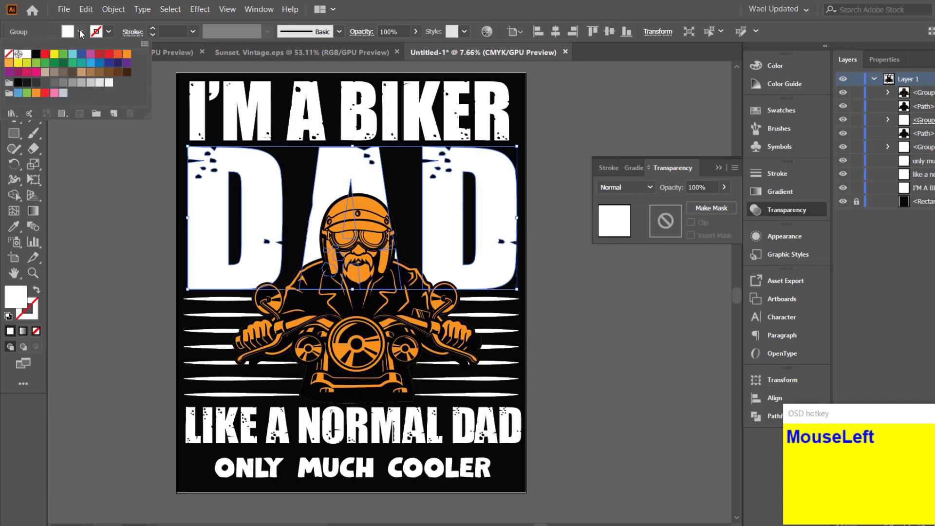
pyautogui.click(142, 205)
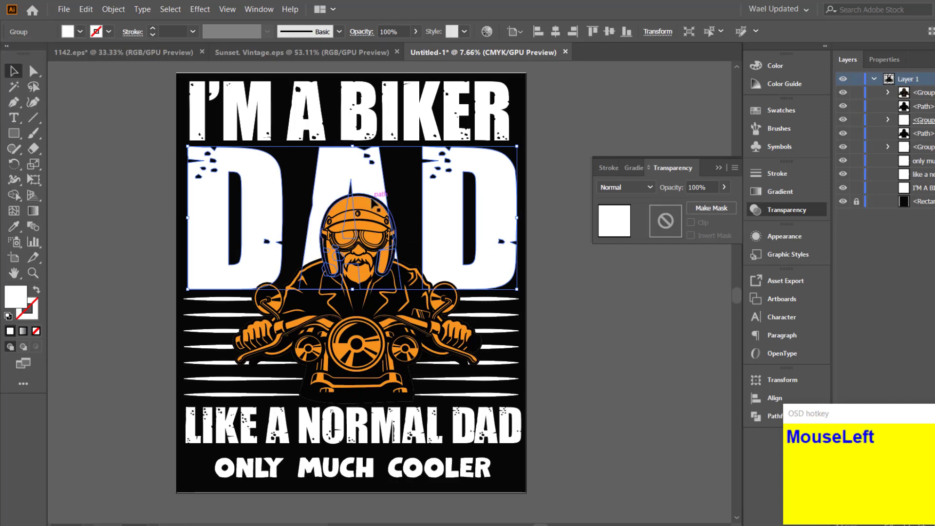
pyautogui.click(141, 205)
pyautogui.click(14, 226)
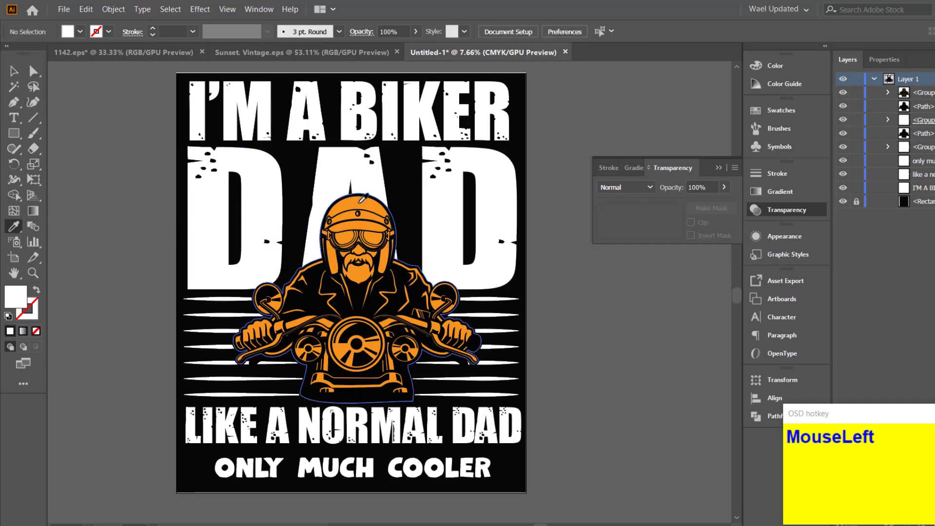
pyautogui.click(361, 199)
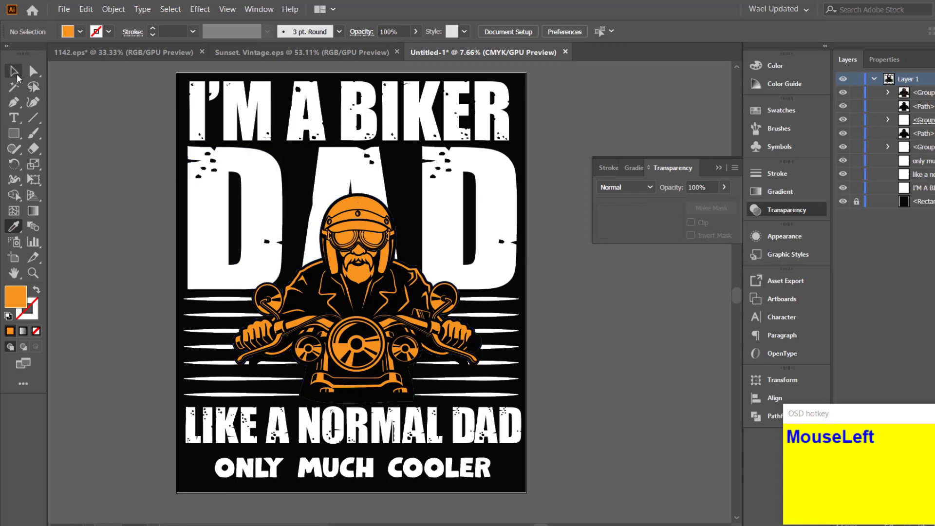
# Recolor the large DAD lettering orange by sampling the biker's helmet with the Eyedropper, and deselect it.
pyautogui.click(15, 72)
pyautogui.click(208, 192)
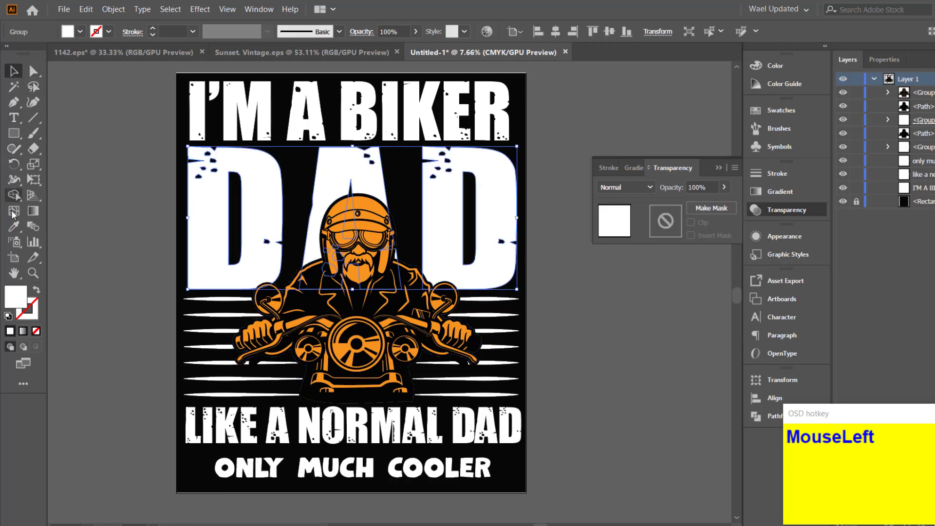
pyautogui.click(13, 226)
pyautogui.click(361, 205)
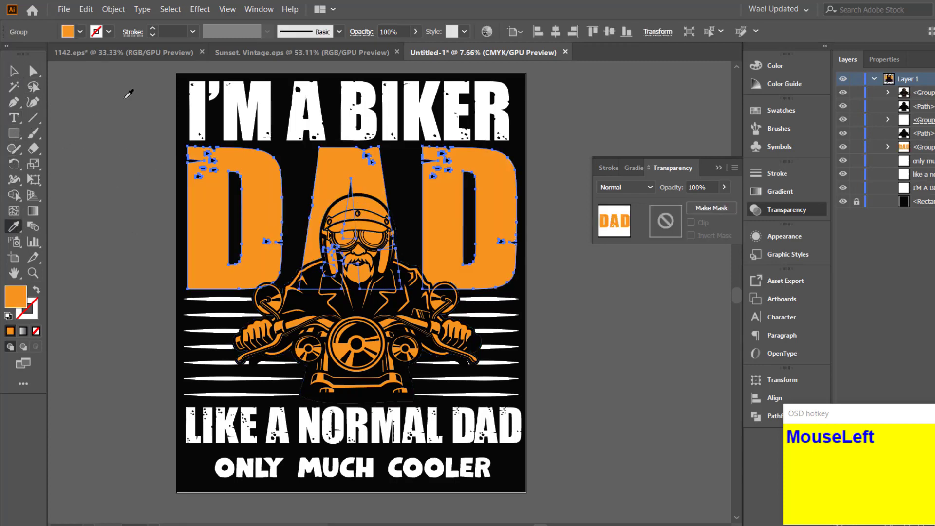
pyautogui.click(13, 72)
pyautogui.click(70, 109)
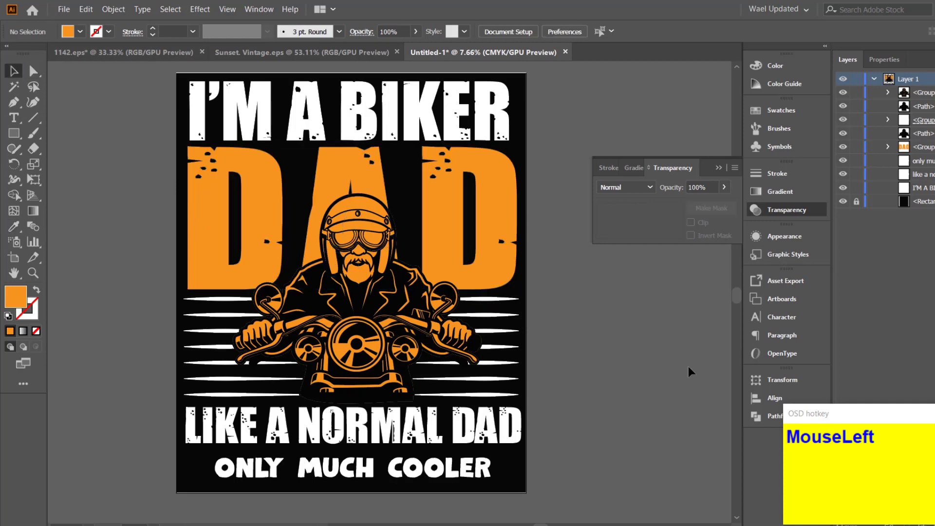
# Recolor the LIKE A NORMAL DAD text orange by sampling the DAD lettering with the Eyedropper, and deselect it.
pyautogui.hscroll(2, 688, 371)
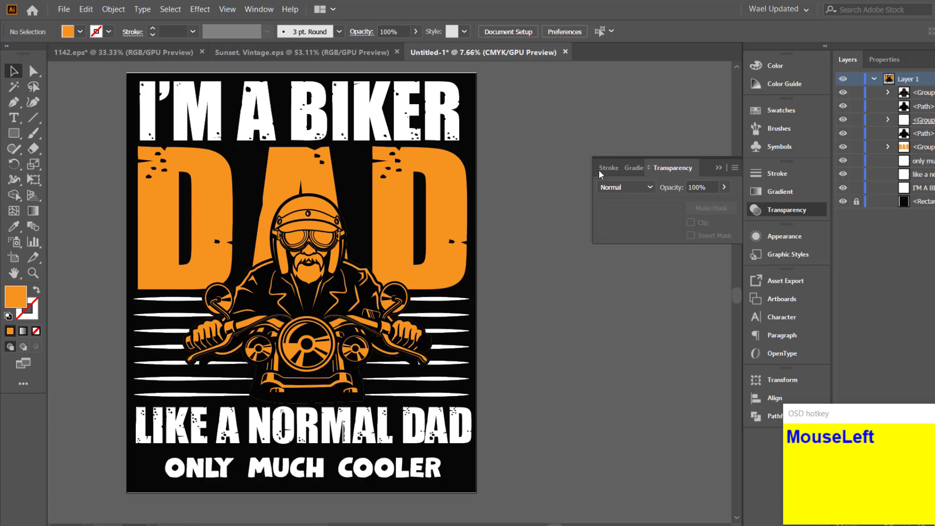
pyautogui.click(429, 426)
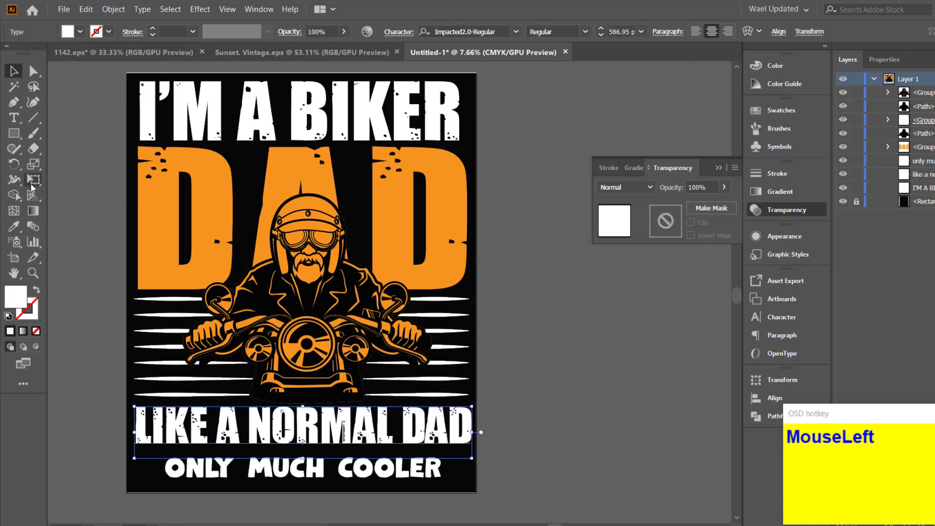
pyautogui.click(14, 226)
pyautogui.click(211, 211)
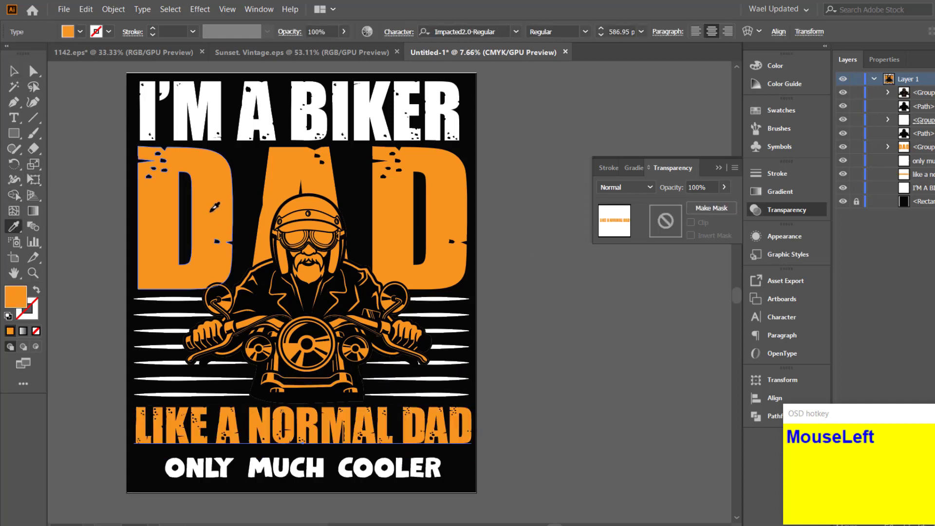
pyautogui.press('v')
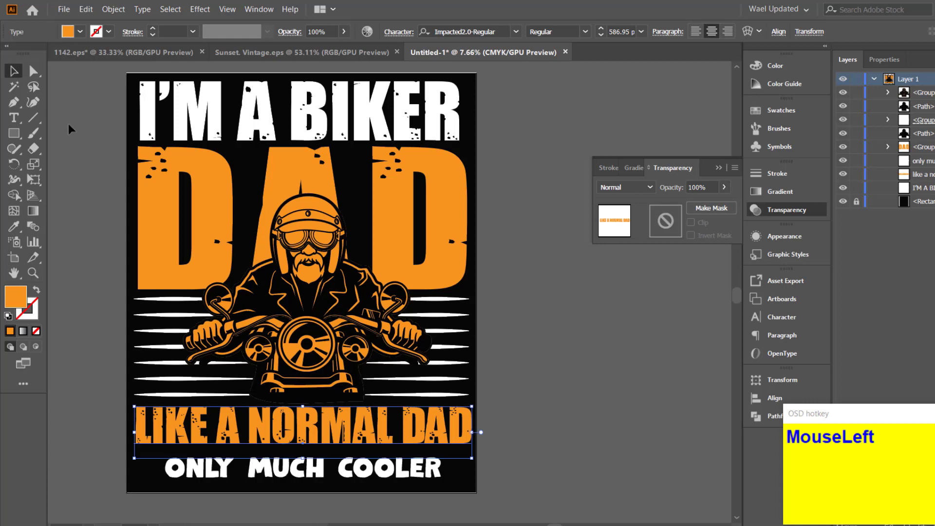
pyautogui.click(70, 129)
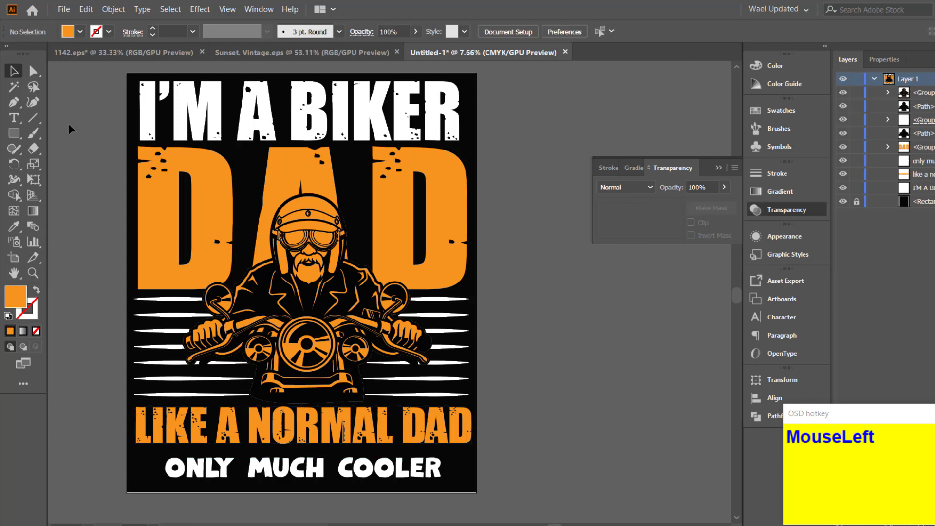
pyautogui.click(311, 275)
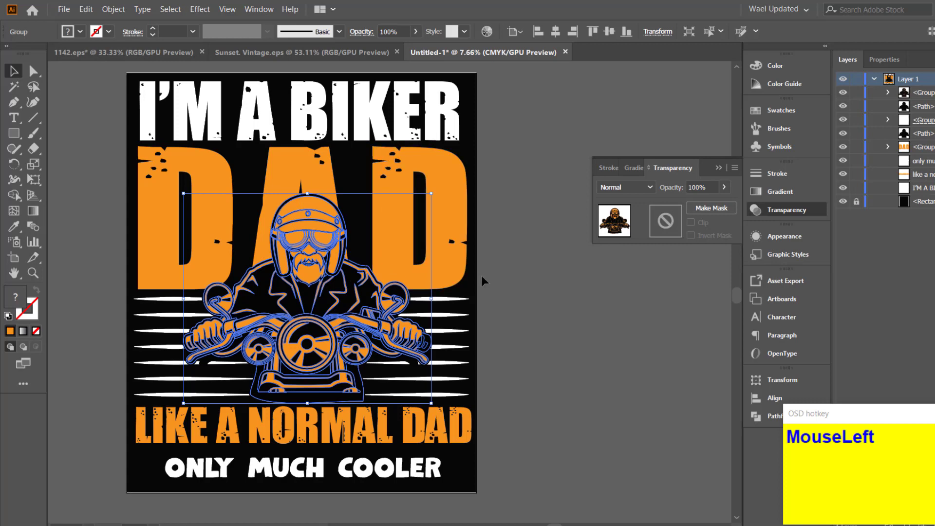
pyautogui.moveTo(493, 282); pyautogui.dragTo(377, 290)
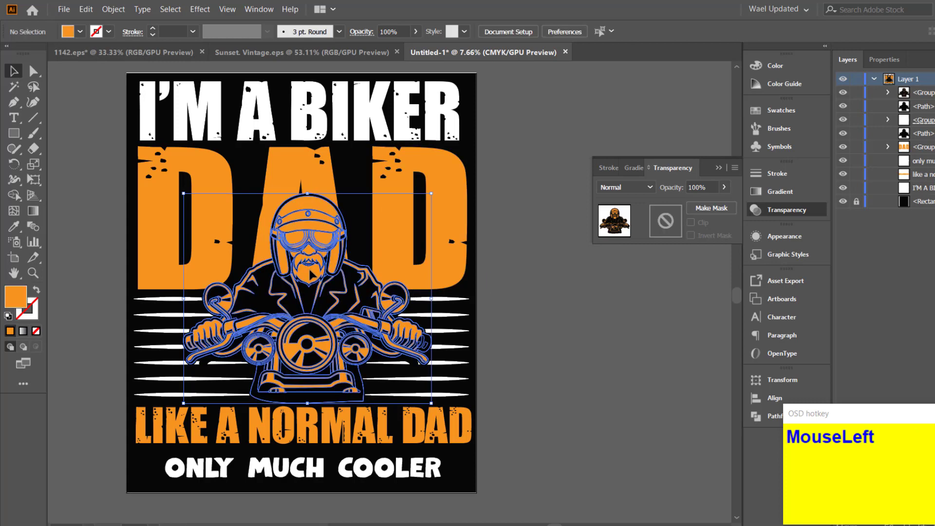
pyautogui.click(14, 87)
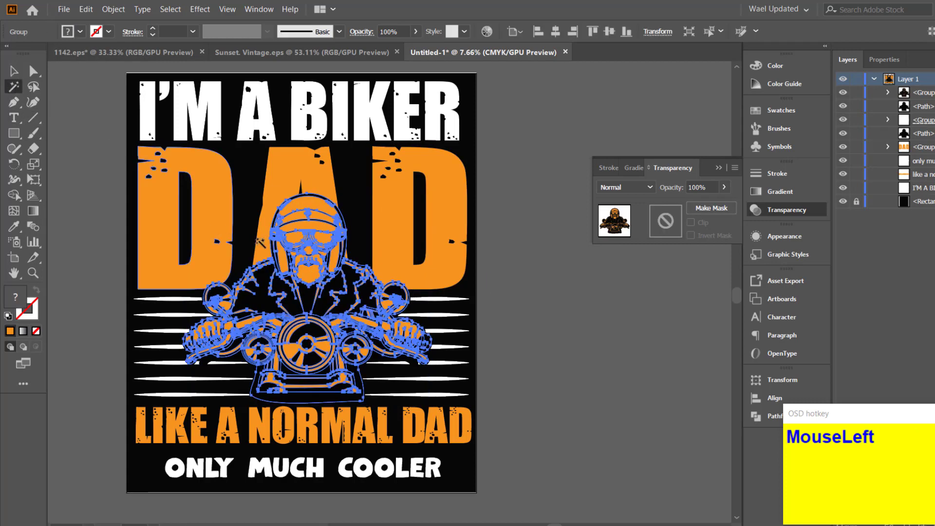
pyautogui.click(307, 265)
pyautogui.click(311, 273)
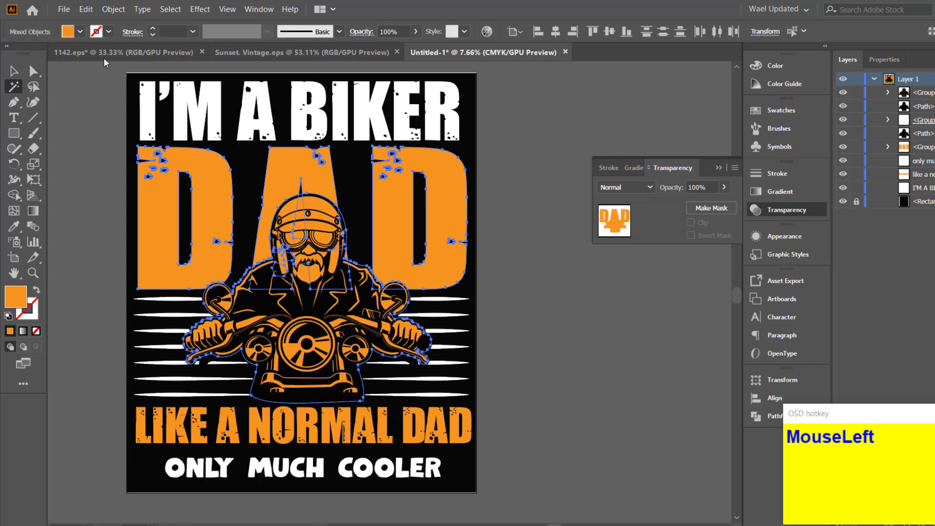
pyautogui.click(80, 32)
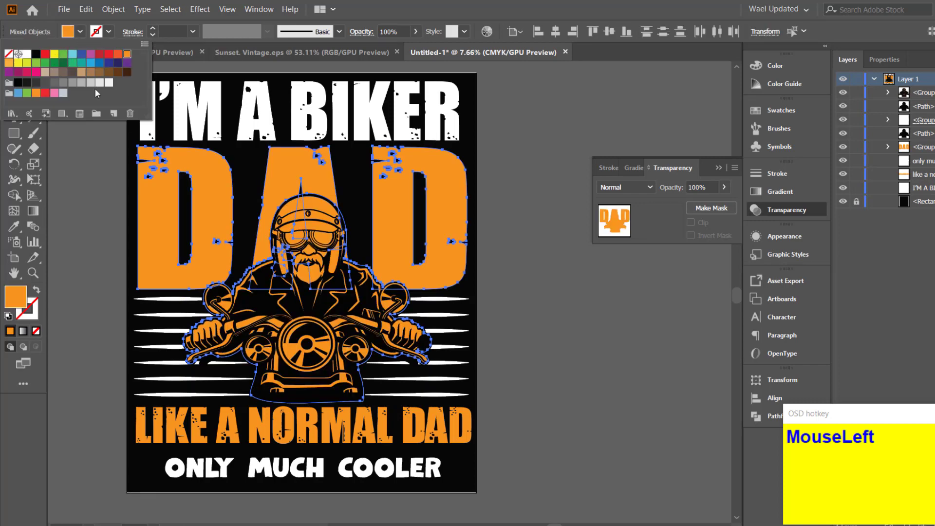
pyautogui.click(100, 215)
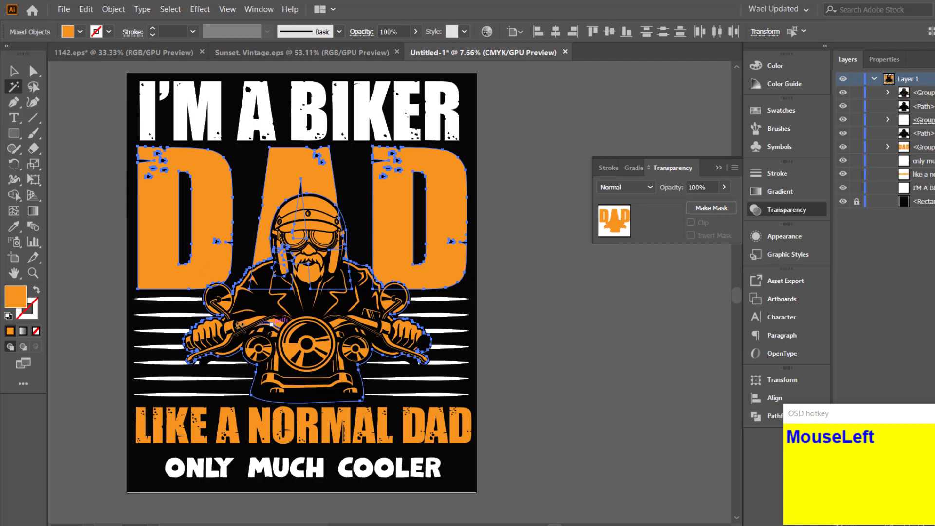
pyautogui.click(13, 72)
pyautogui.click(319, 321)
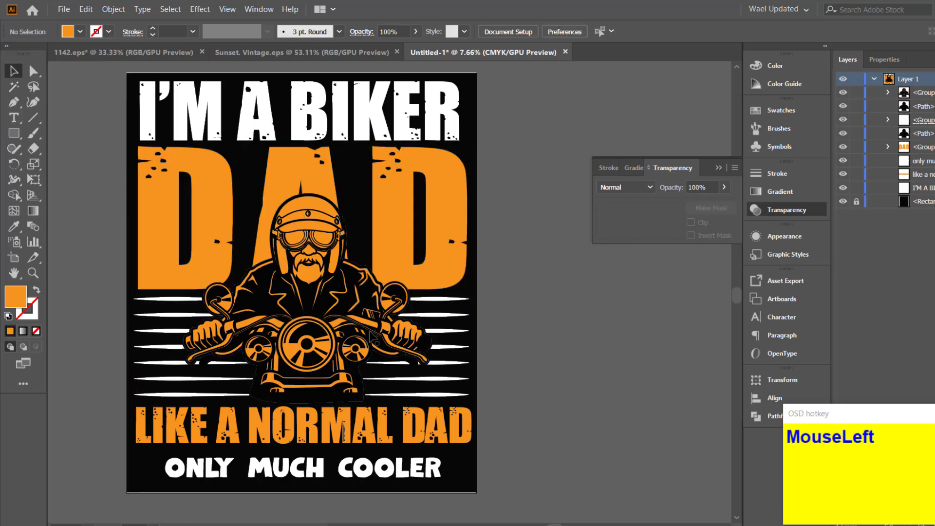
# Isolate the biker group, select its orange areas with the Magic Wand, fill them with white, and exit isolation.
pyautogui.doubleClick(316, 307)
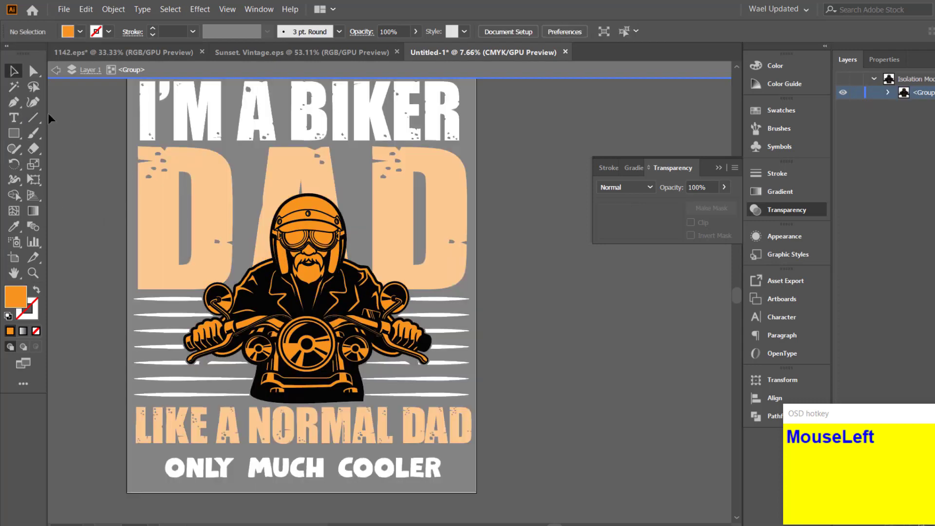
pyautogui.click(14, 86)
pyautogui.click(316, 274)
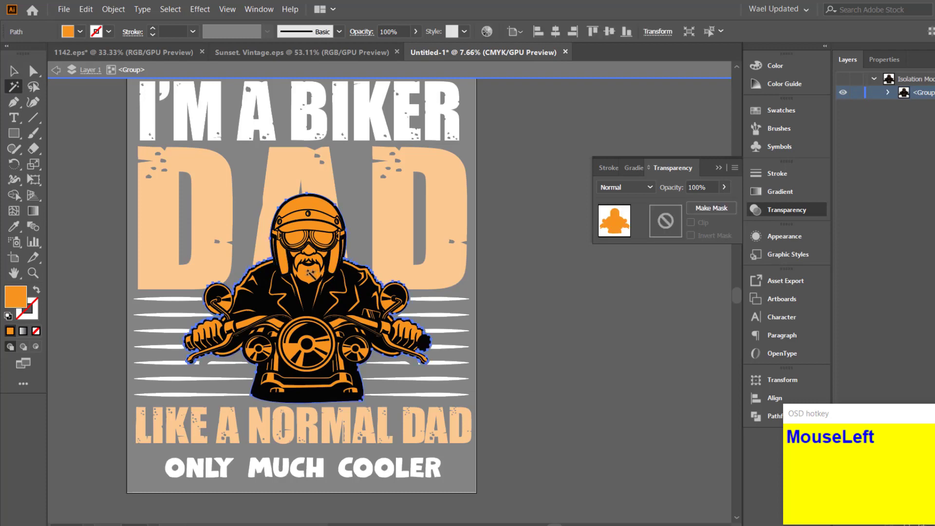
pyautogui.click(80, 31)
pyautogui.click(28, 53)
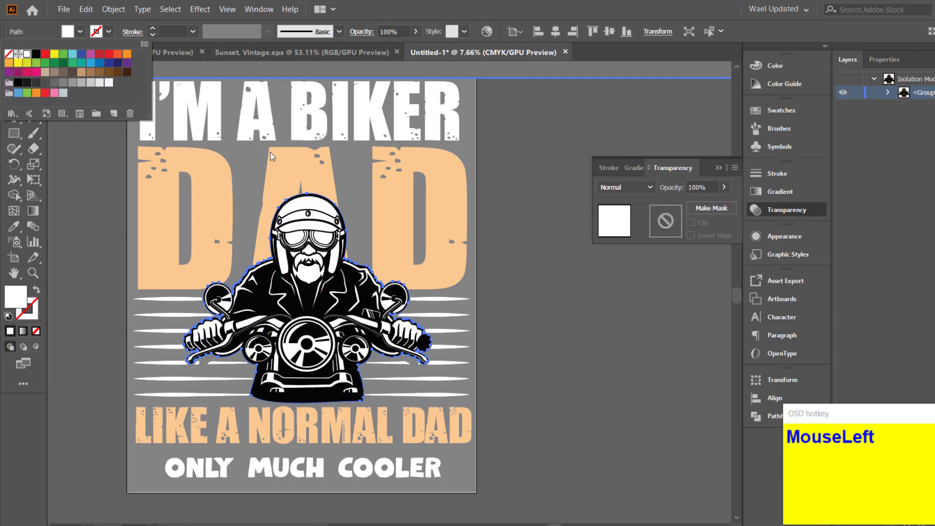
pyautogui.click(555, 287)
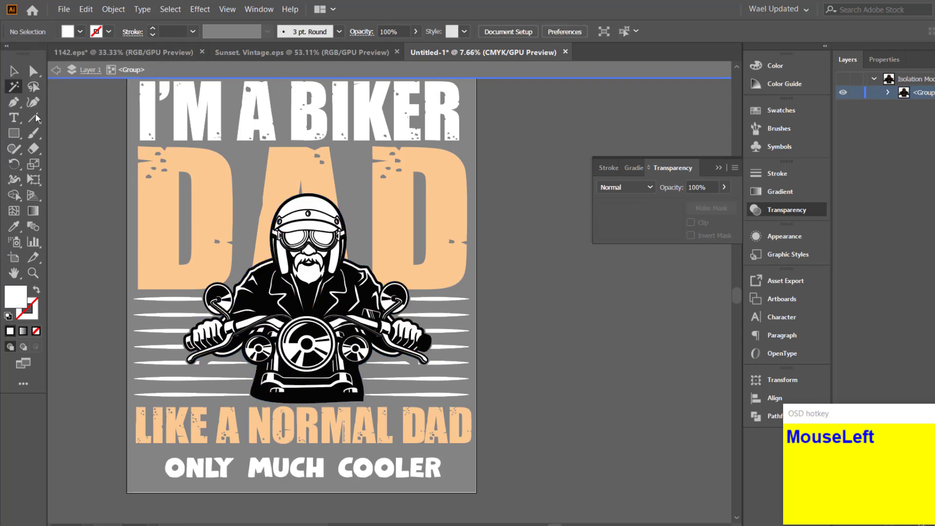
pyautogui.doubleClick(406, 254)
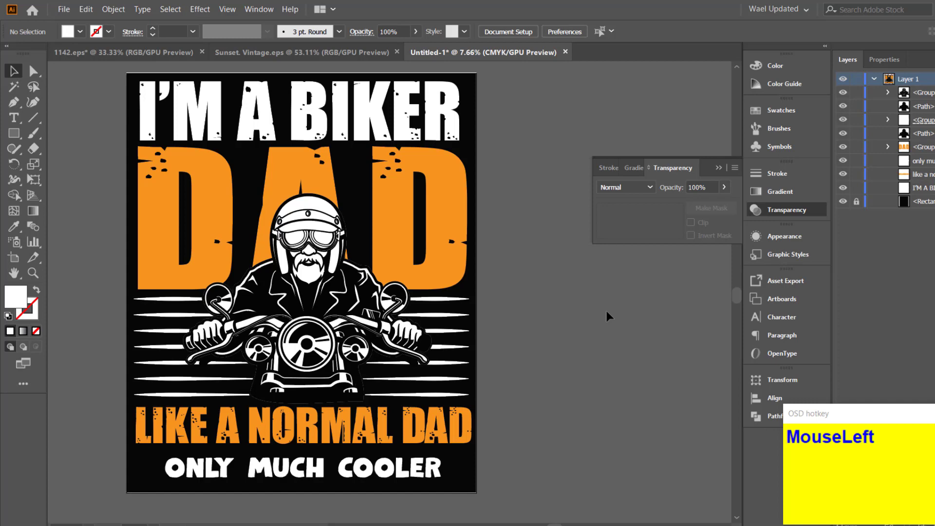
# Enlarge the ONLY MUCH COOLER text to about 428 pt and move it up close beneath the LIKE A NORMAL DAD line.
pyautogui.click(440, 484)
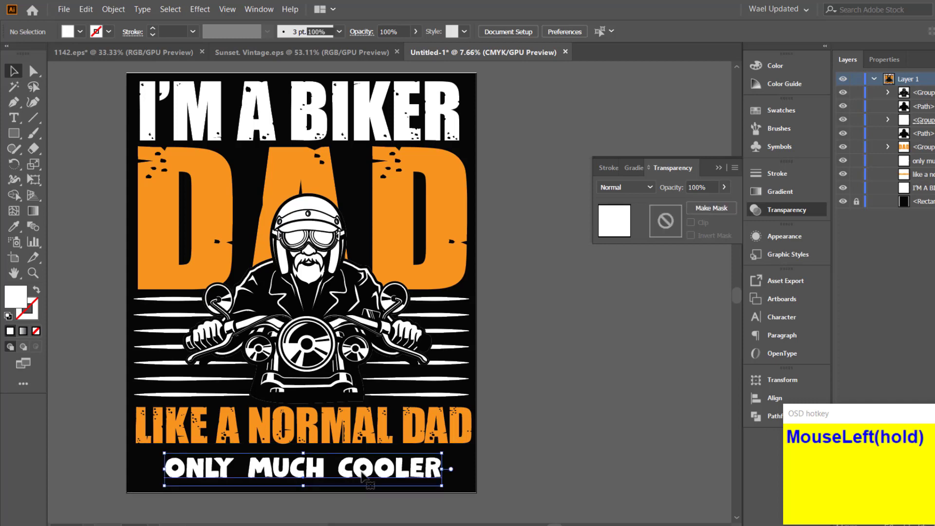
pyautogui.moveTo(439, 485); pyautogui.dragTo(461, 489)
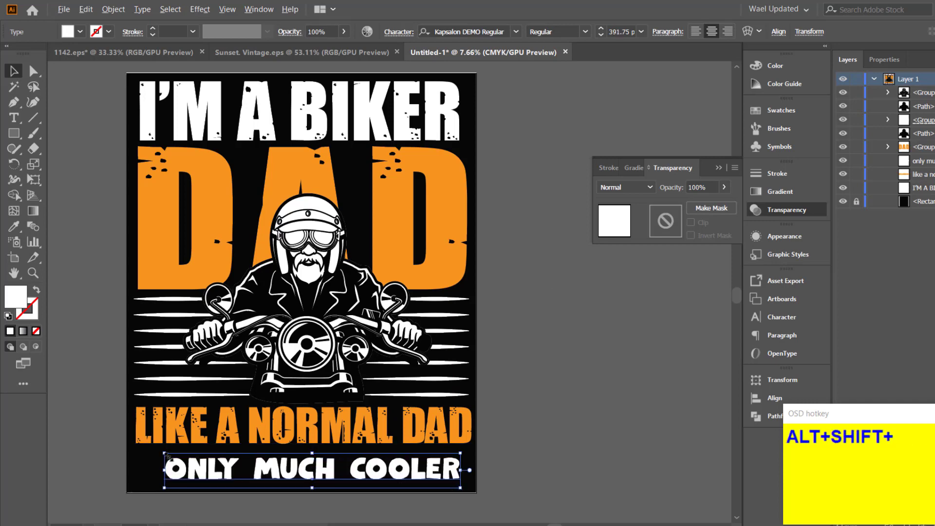
pyautogui.moveTo(164, 453); pyautogui.dragTo(150, 451)
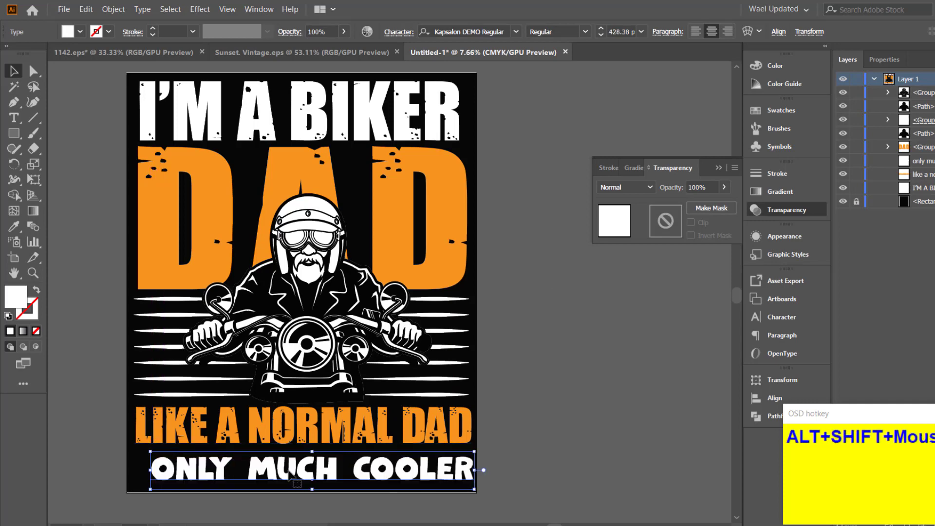
pyautogui.moveTo(284, 472); pyautogui.dragTo(271, 466)
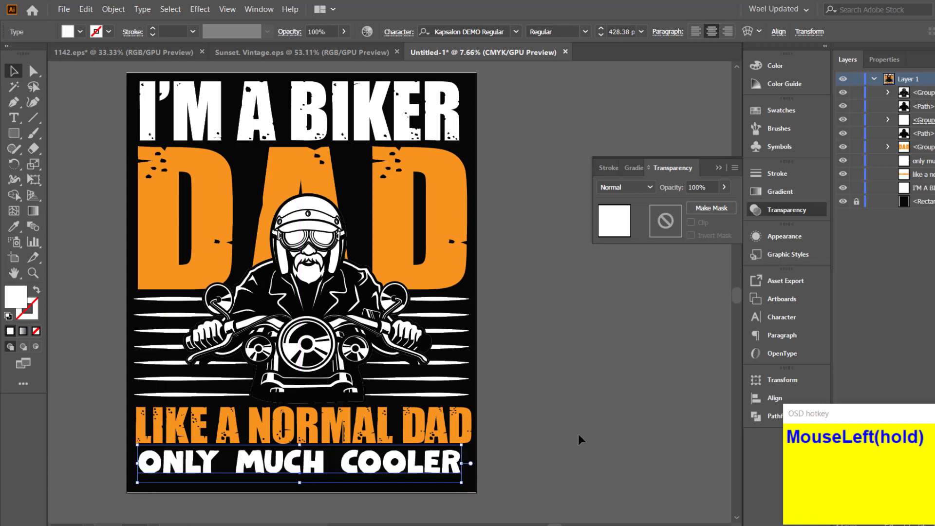
pyautogui.click(580, 438)
pyautogui.click(366, 474)
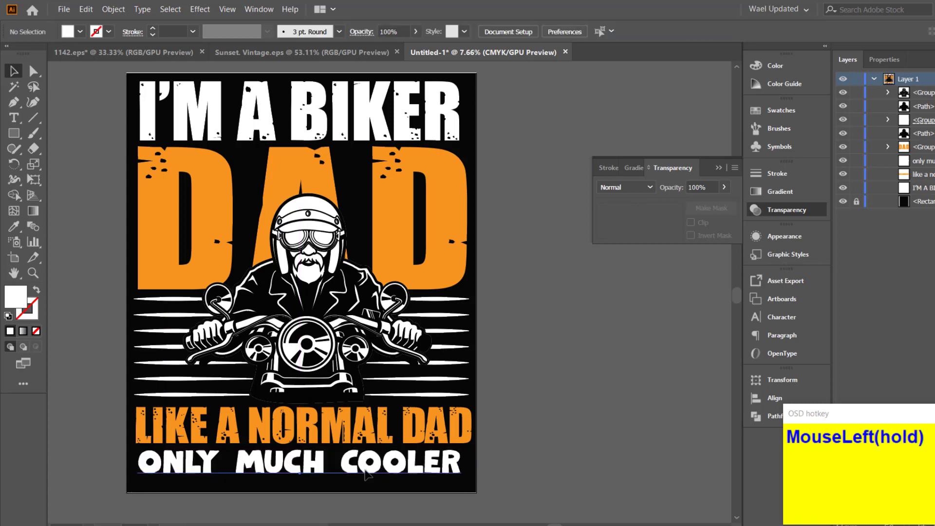
pyautogui.click(602, 422)
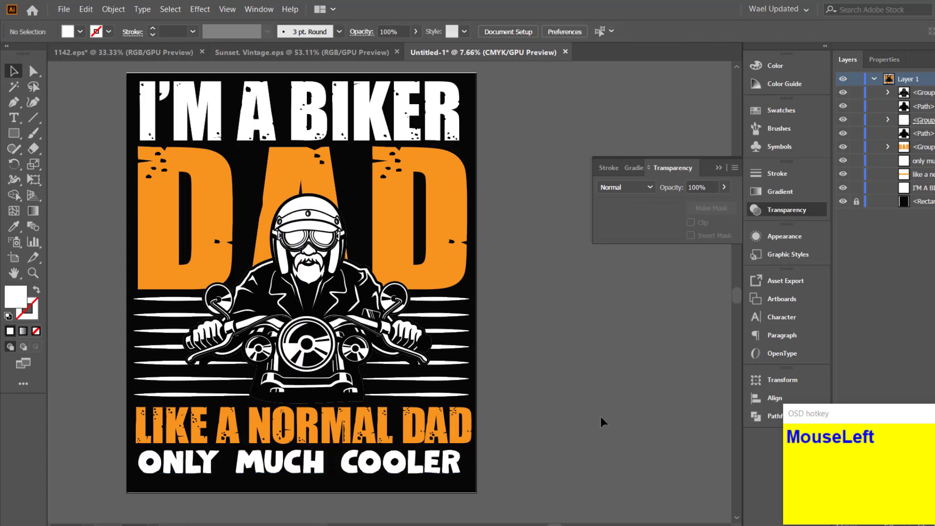
# Align all unlocked artwork to a common horizontal center and deselect it.
pyautogui.hotkey('ctrl', 'a')
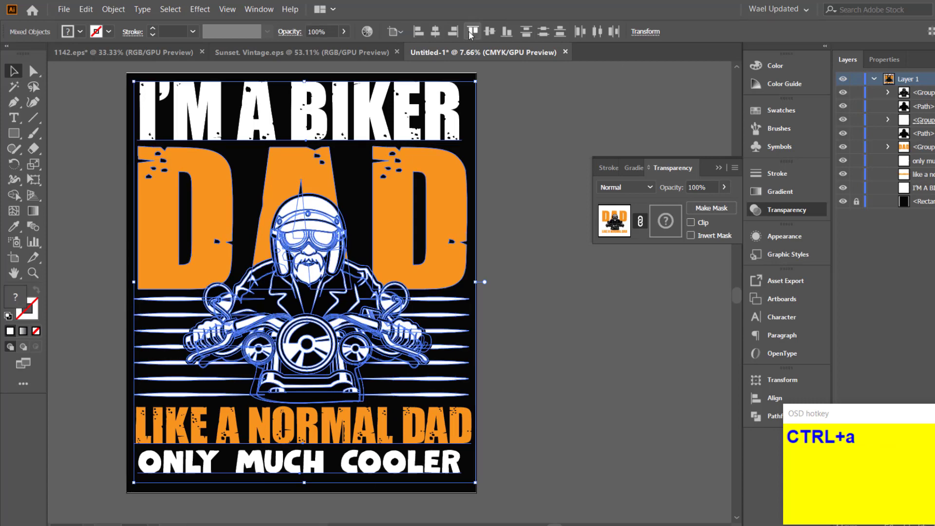
pyautogui.click(435, 31)
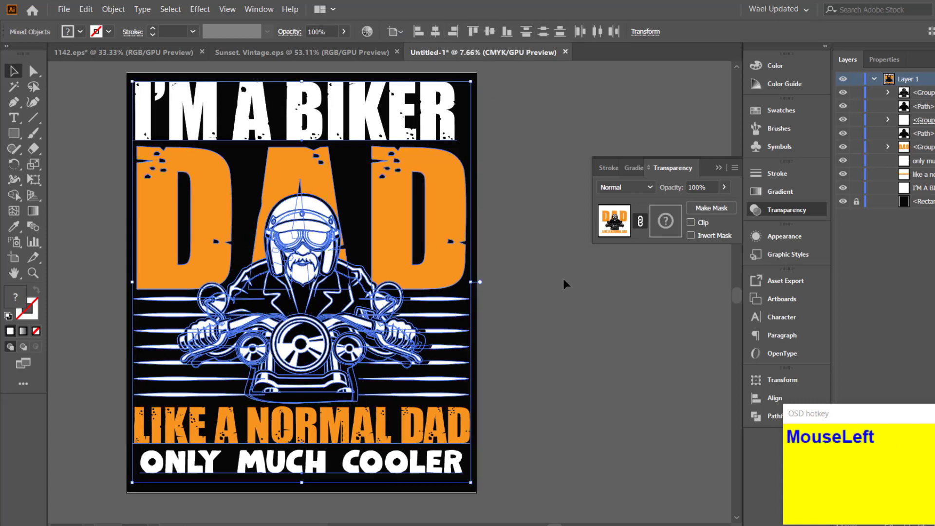
pyautogui.click(634, 254)
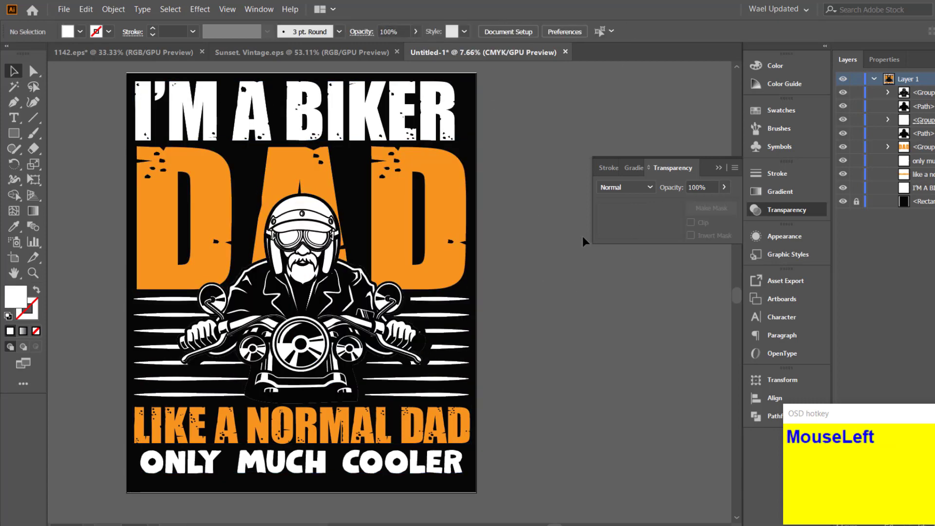
pyautogui.click(400, 325)
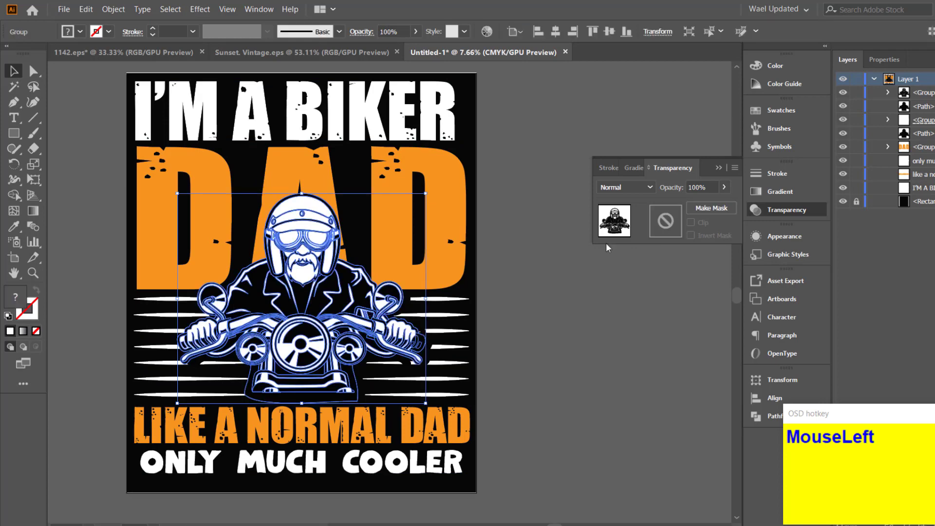
pyautogui.click(719, 168)
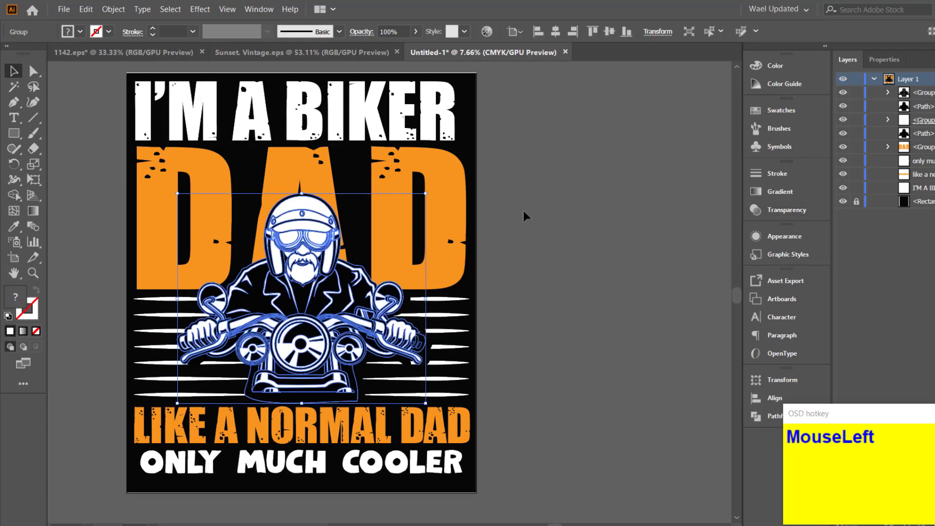
pyautogui.click(550, 223)
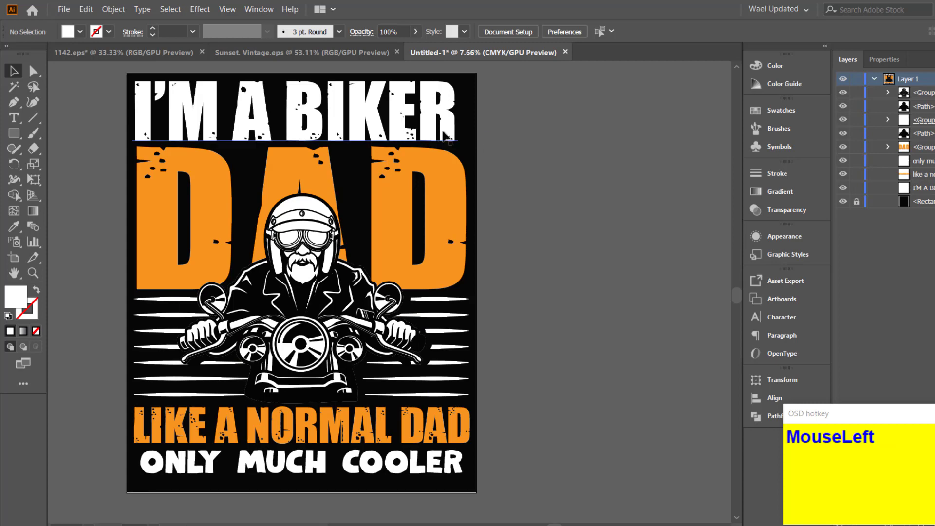
# Enlarge the I'M A BIKER text to about 981 pt, position it above the DAD lettering, and deselect it.
pyautogui.click(445, 136)
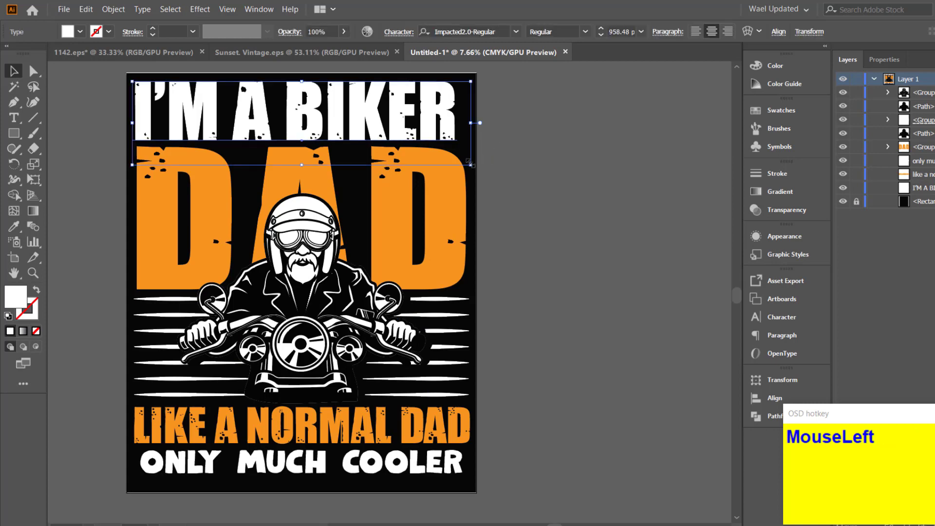
pyautogui.moveTo(468, 162)
pyautogui.mouseDown()
pyautogui.moveTo(492, 166)
pyautogui.moveTo(480, 166)
pyautogui.mouseUp()
pyautogui.moveTo(382, 127); pyautogui.dragTo(386, 130)
pyautogui.keyDown('alt'); pyautogui.keyDown('shift'); pyautogui.moveTo(130, 79); pyautogui.dragTo(135, 80); pyautogui.keyUp('shift'); pyautogui.keyUp('alt')
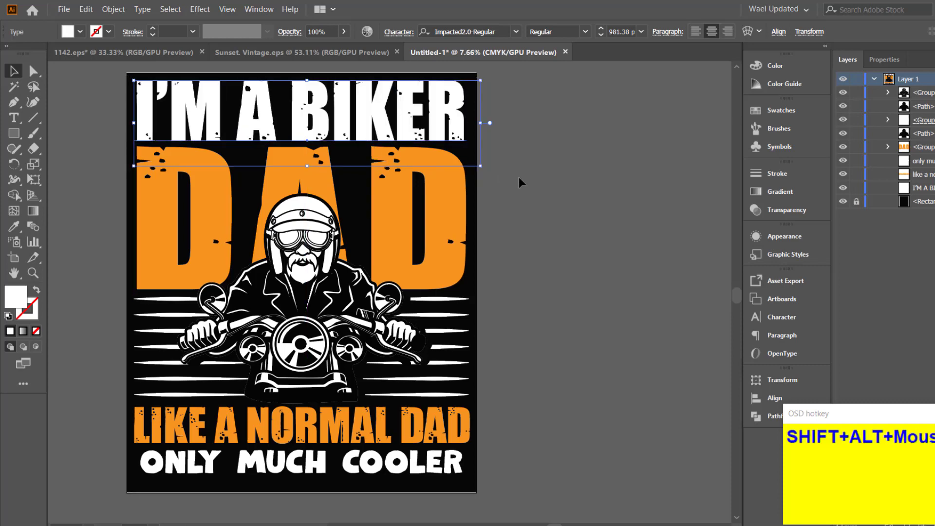
pyautogui.click(604, 203)
# Enlarge the ONLY MUCH COOLER text from its center to about 443 pt and deselect it.
pyautogui.click(409, 465)
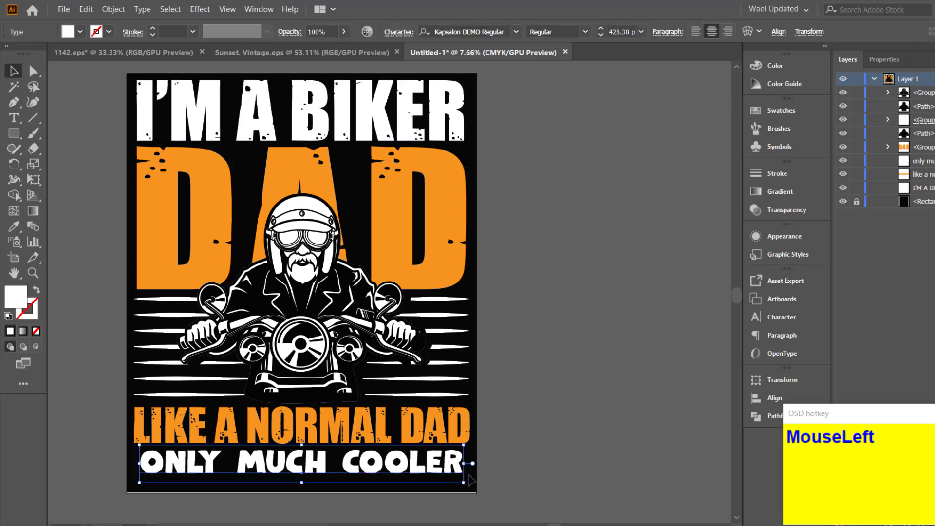
pyautogui.keyDown('alt'); pyautogui.keyDown('shift'); pyautogui.moveTo(462, 482); pyautogui.dragTo(469, 486); pyautogui.keyUp('shift'); pyautogui.keyUp('alt')
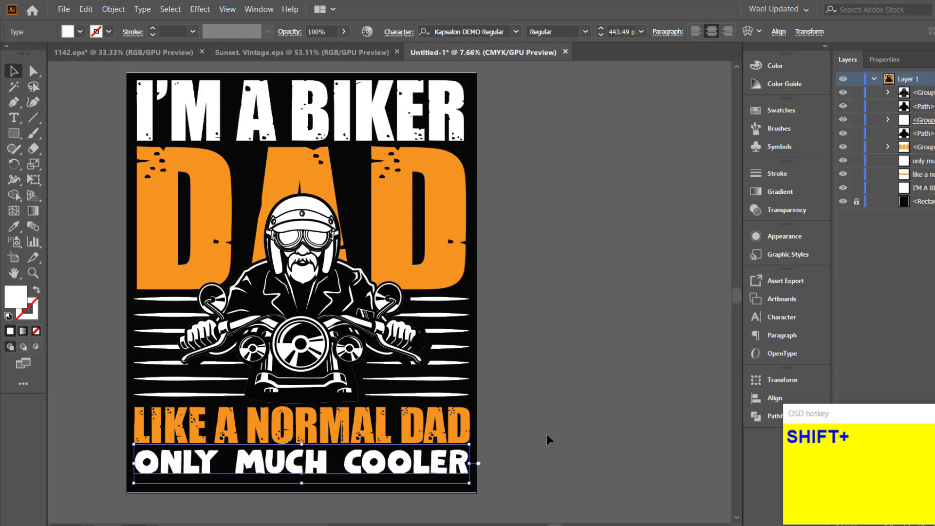
pyautogui.click(567, 404)
# Group all unlocked text, biker and speed-line artwork into one group and deselect it.
pyautogui.hotkey('ctrl', 'a')
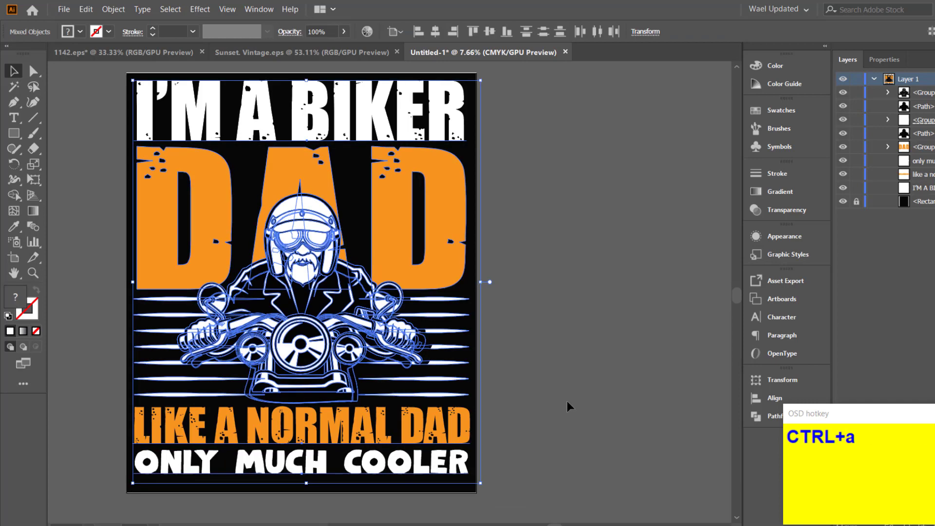
pyautogui.hotkey('ctrl', 'g')
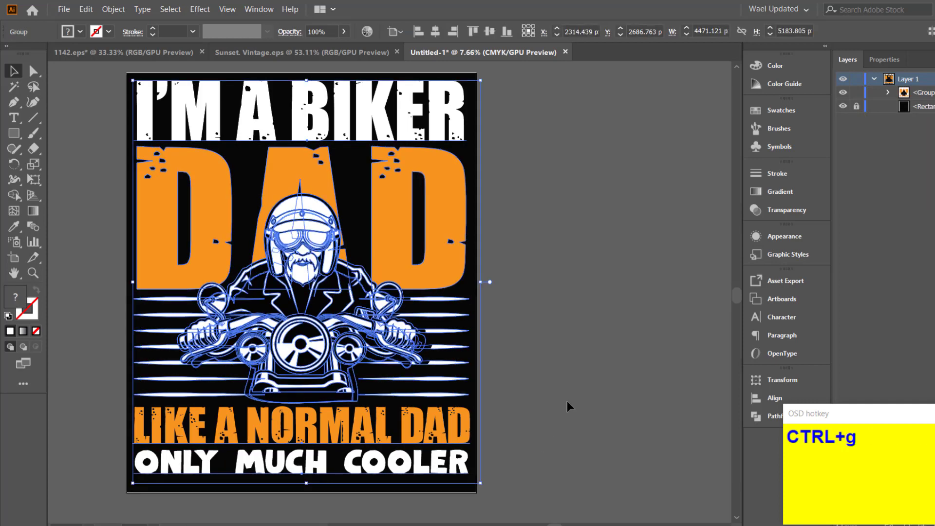
pyautogui.click(525, 348)
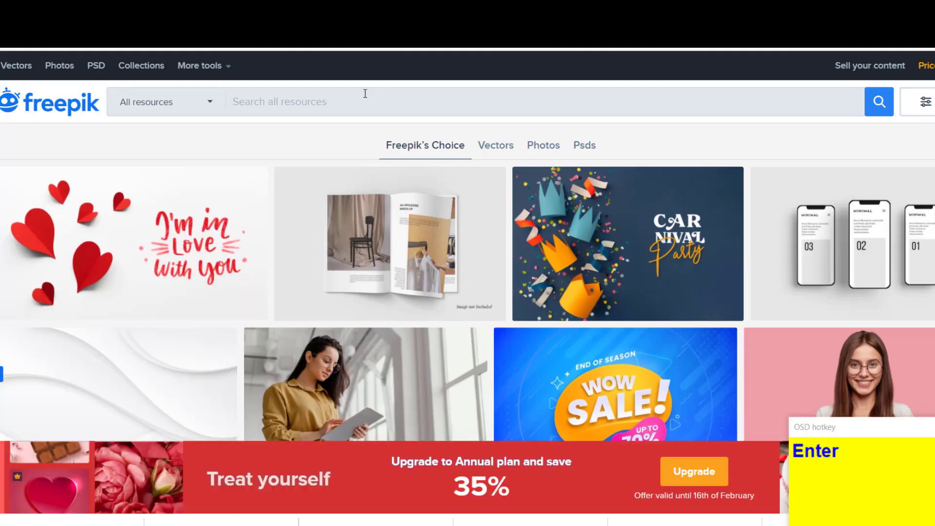
# Search all resources on Freepik for "grunge texture".
pyautogui.click(344, 101)
pyautogui.write('grun')
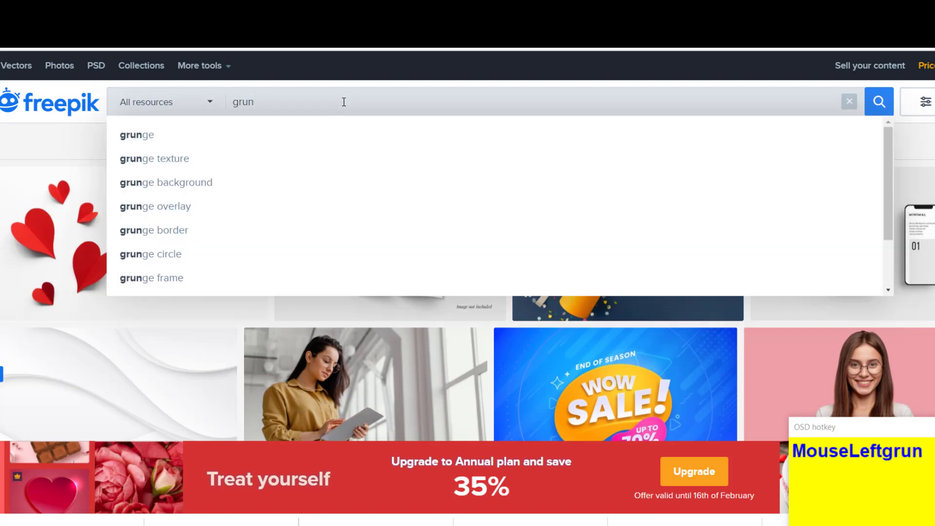
pyautogui.click(195, 165)
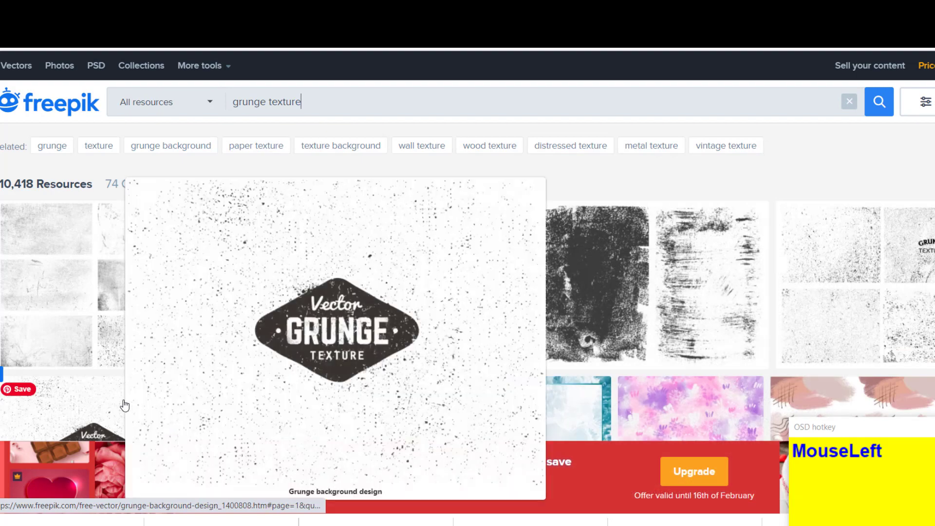
# Download the Grunge textures collection free vector from the search results and open the downloaded file.
pyautogui.click(810, 274)
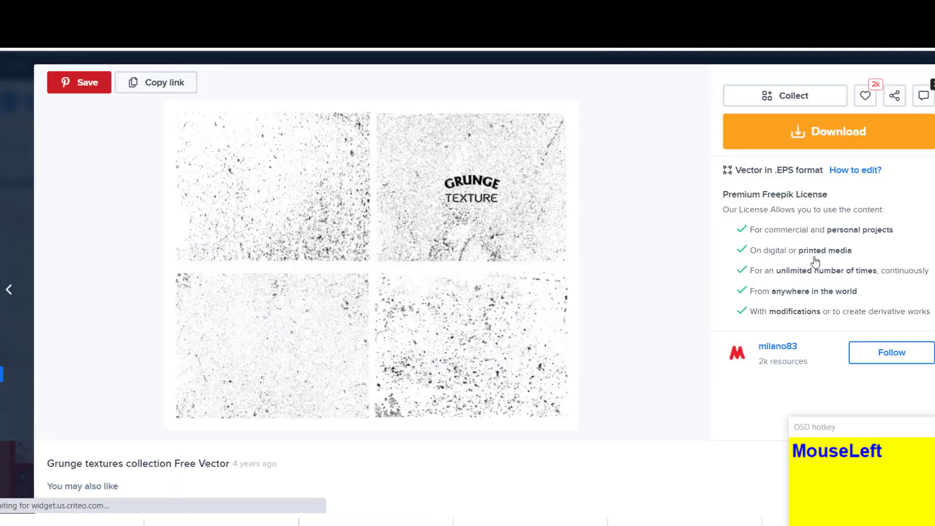
pyautogui.click(769, 142)
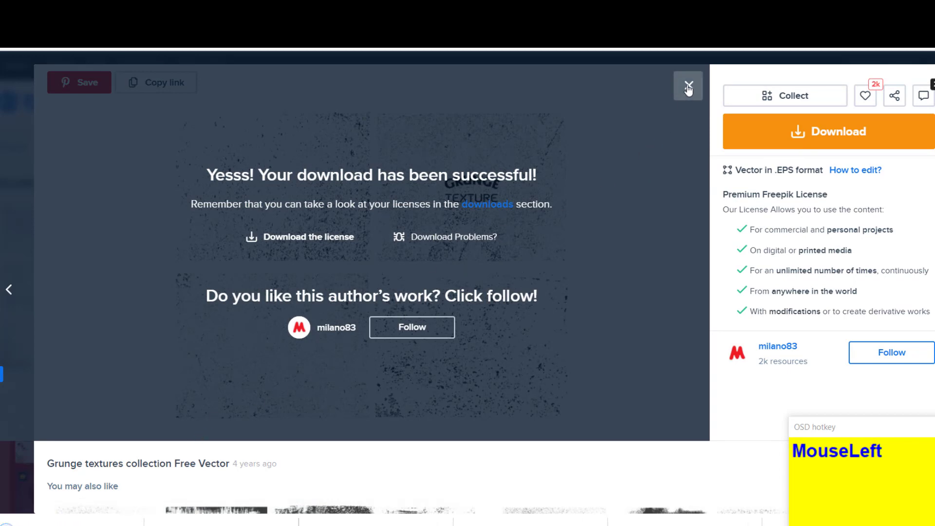
pyautogui.click(83, 516)
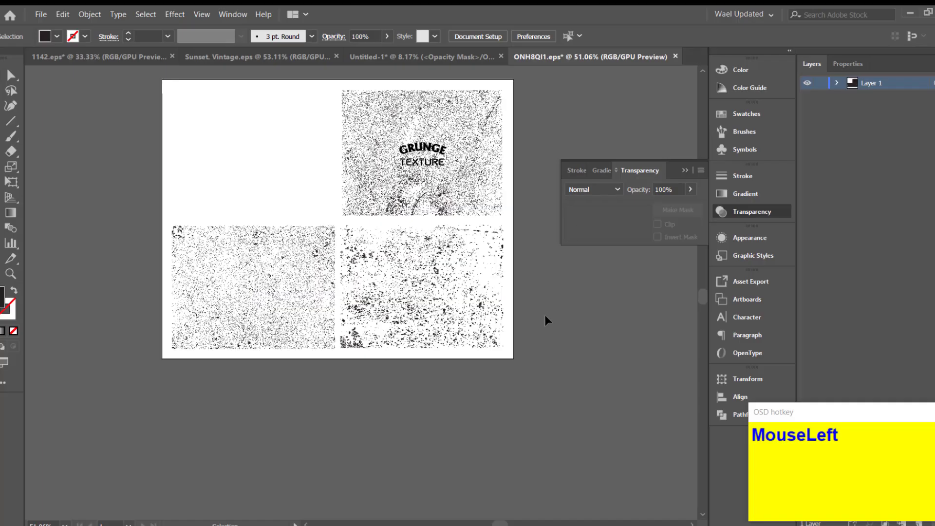
# Copy the lower-left grunge texture from ONH8QI1.eps and return to the Untitled-1 biker document.
pyautogui.click(272, 299)
pyautogui.press('ctrl')
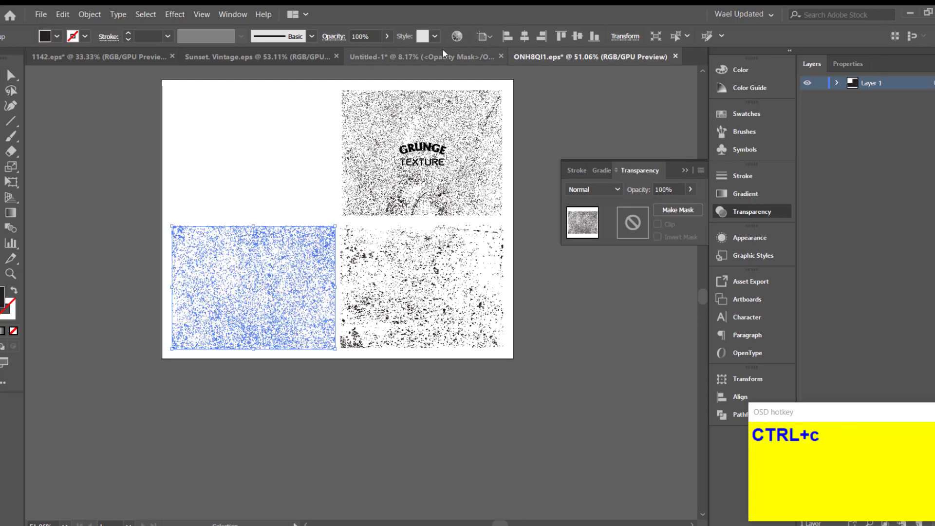
pyautogui.click(422, 56)
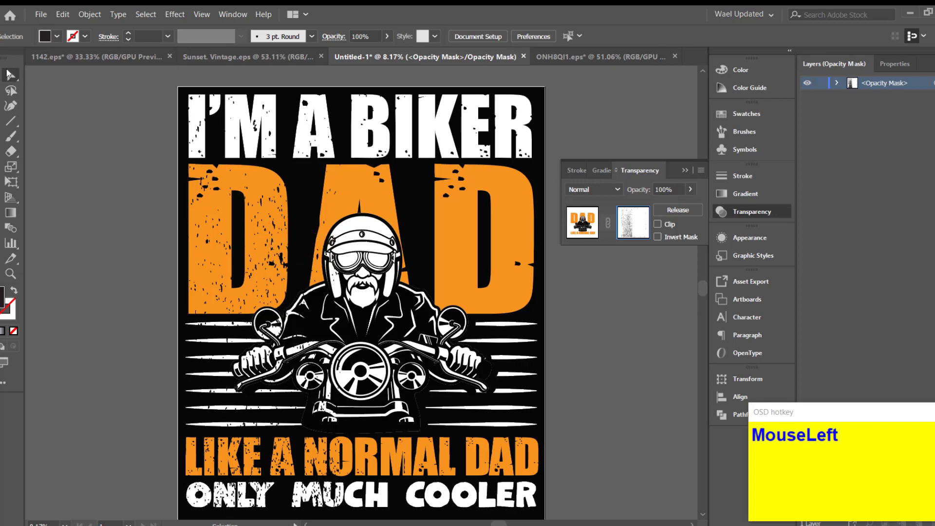
# Delete the existing grunge texture from the artwork's opacity mask, release the mask, and deselect the artwork.
pyautogui.press('a')
pyautogui.click(277, 246)
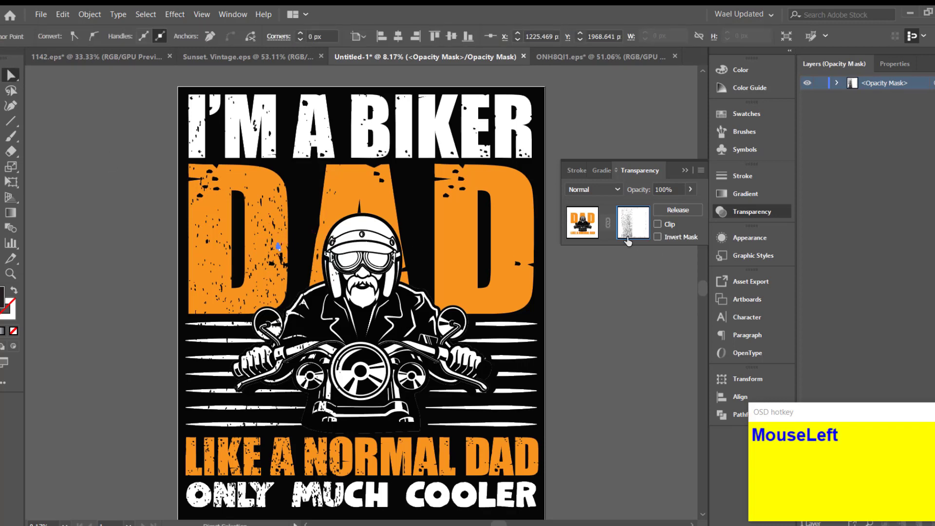
pyautogui.press('v')
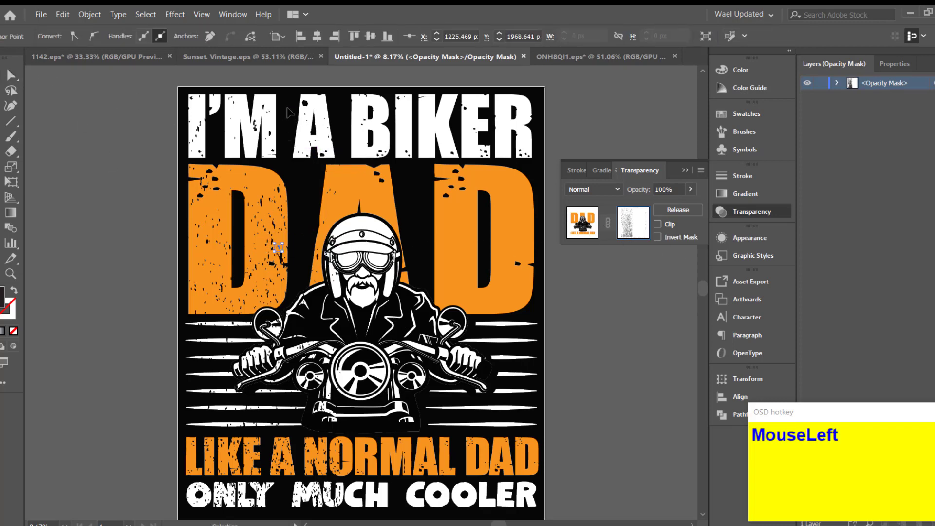
pyautogui.click(228, 256)
pyautogui.press('Delete')
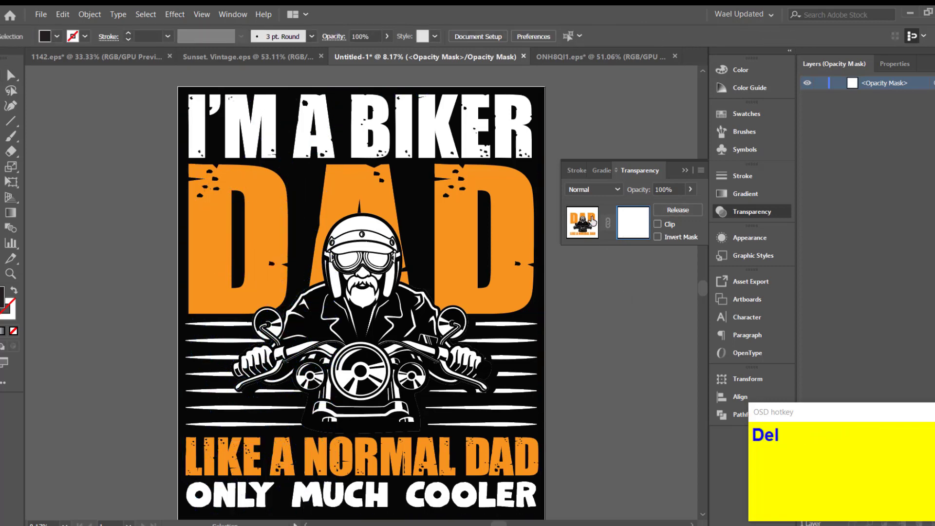
pyautogui.click(663, 209)
pyautogui.click(633, 295)
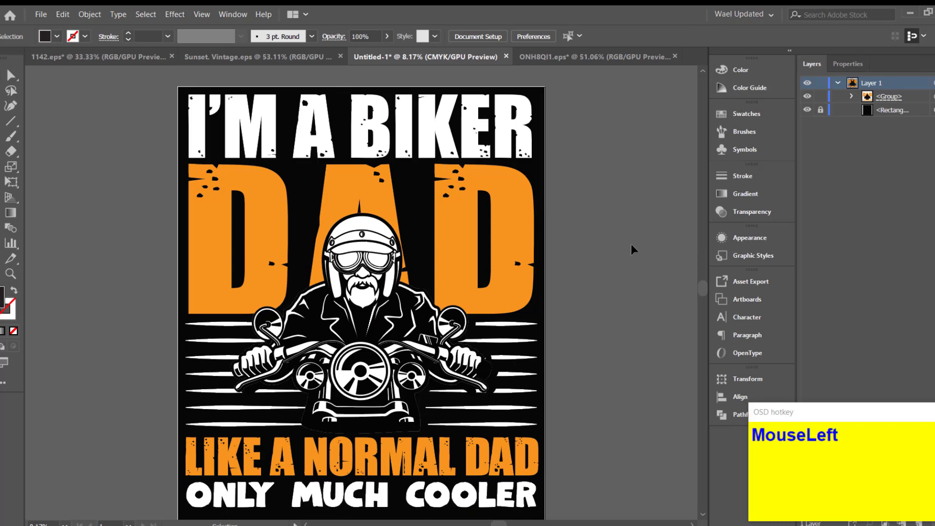
# Paste the copied grunge texture into the biker document, move it outside the artboard, and cut it.
pyautogui.hotkey('ctrl', 'v')
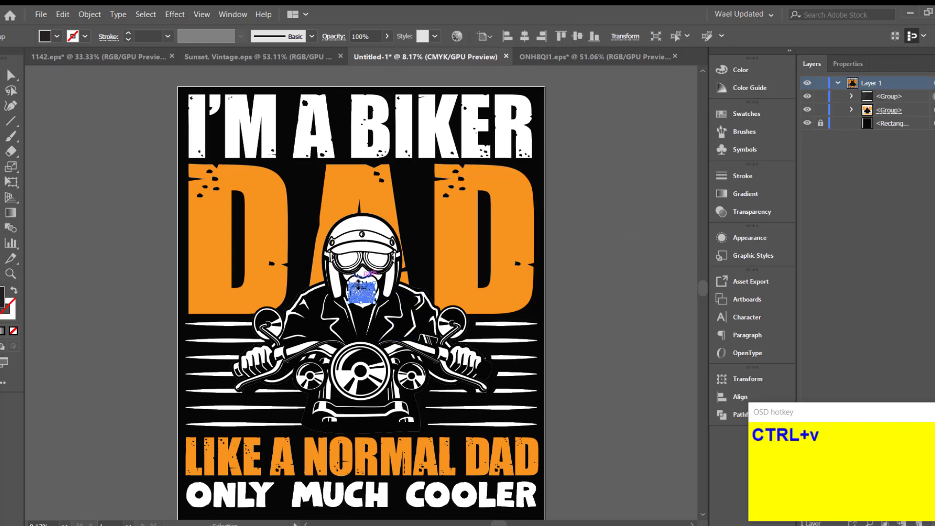
pyautogui.moveTo(365, 297); pyautogui.dragTo(603, 278)
pyautogui.hotkey('ctrl', 'x')
# Make an opacity mask on the artwork group and paste the grunge texture in front inside the mask.
pyautogui.click(451, 249)
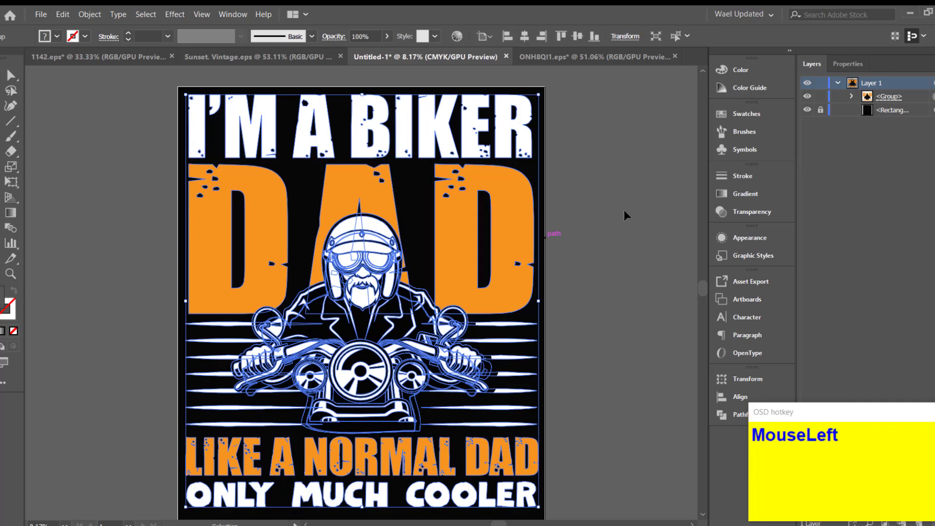
pyautogui.click(741, 213)
pyautogui.click(647, 230)
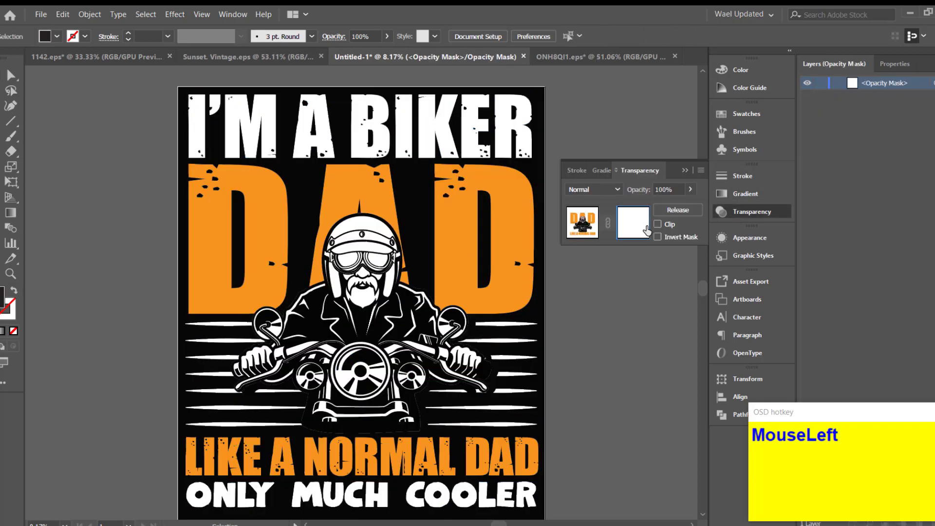
pyautogui.hotkey('ctrl', 'f')
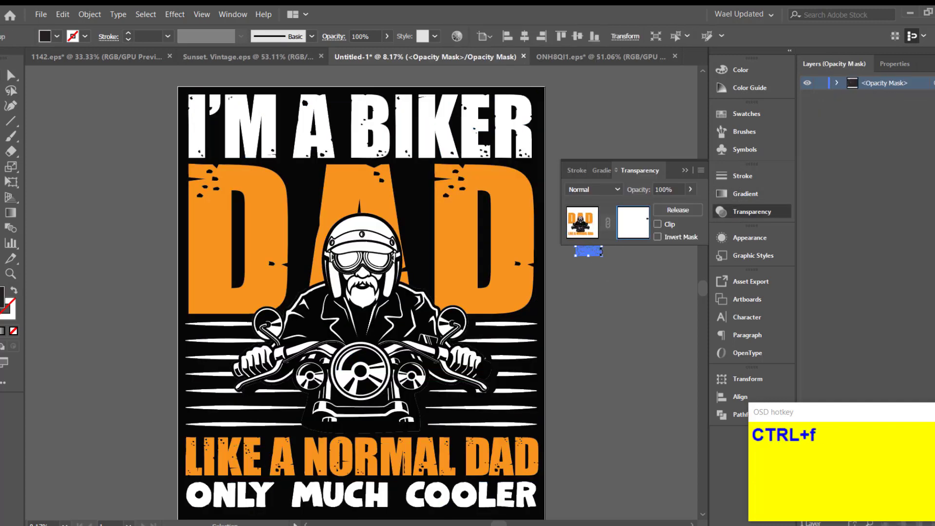
# Move and stretch the grunge texture inside the opacity mask so it covers the whole artwork, then deselect it.
pyautogui.click(583, 258)
pyautogui.moveTo(582, 258); pyautogui.dragTo(538, 345)
pyautogui.moveTo(363, 345); pyautogui.dragTo(355, 516)
pyautogui.moveTo(190, 304)
pyautogui.mouseDown()
pyautogui.moveTo(189, 315)
pyautogui.moveTo(179, 305)
pyautogui.mouseUp()
pyautogui.click(633, 323)
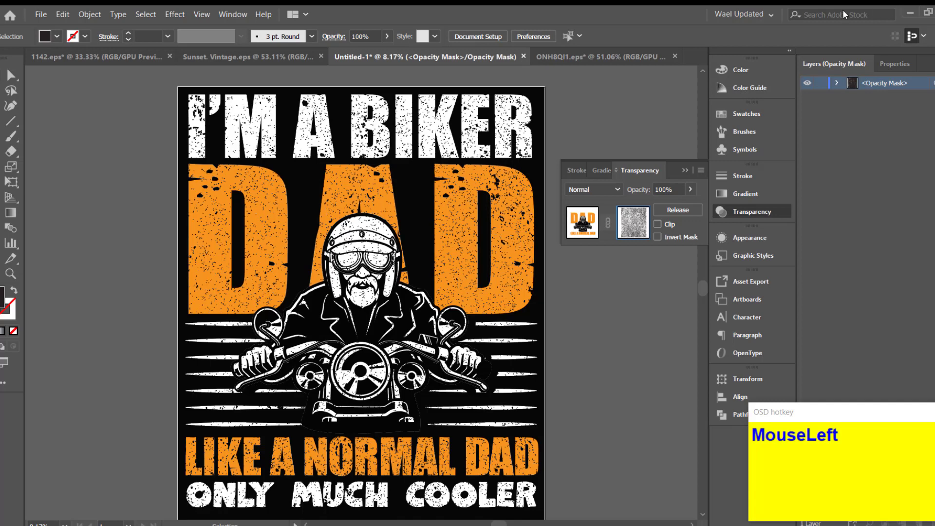
pyautogui.click(685, 170)
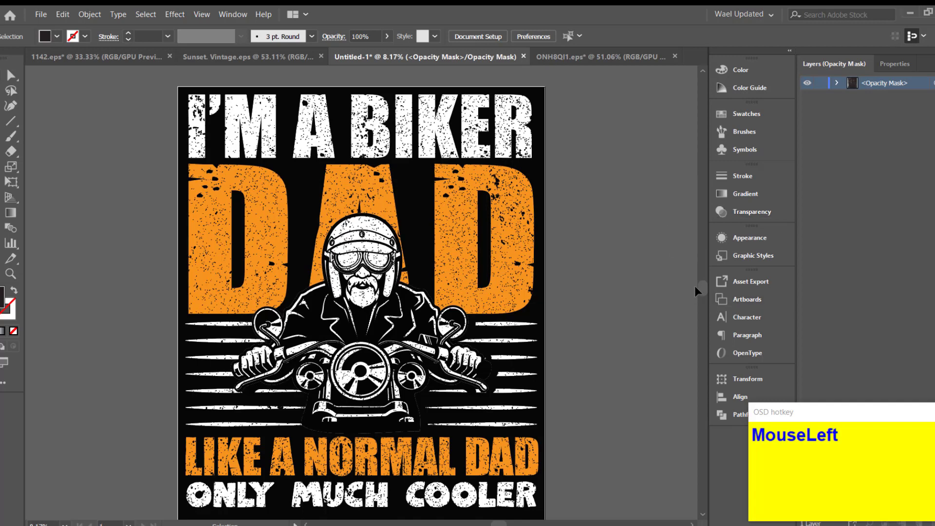
pyautogui.moveTo(703, 289); pyautogui.dragTo(703, 292)
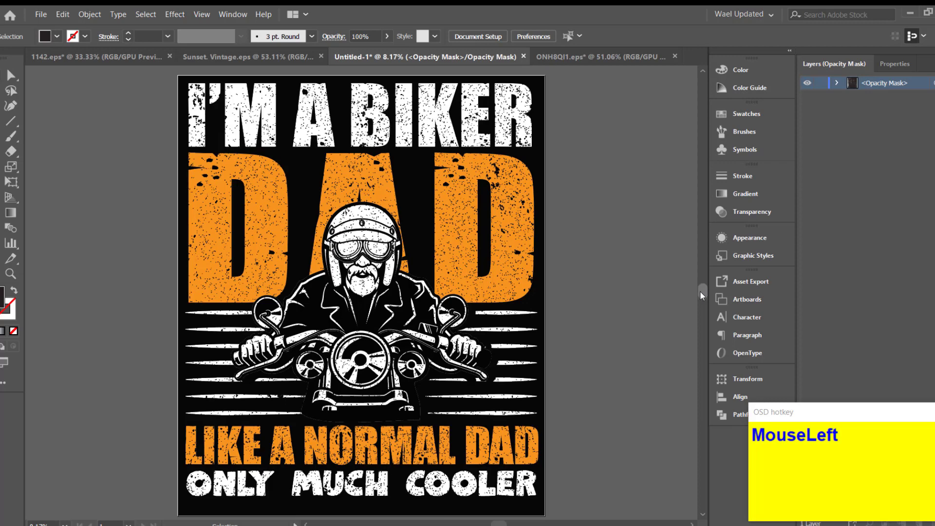
# Expand the opacity mask and its texture group to examine the individual paths inside.
pyautogui.click(837, 83)
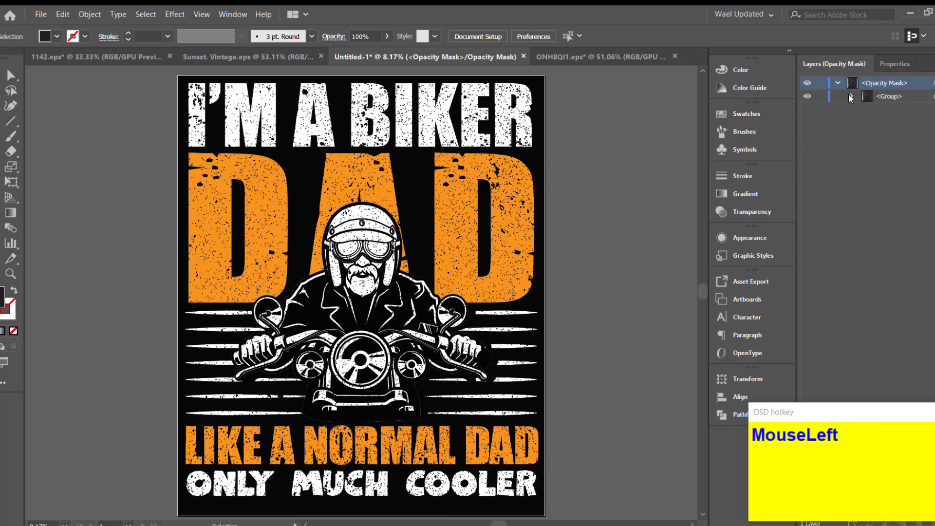
pyautogui.click(851, 96)
pyautogui.moveTo(882, 414); pyautogui.dragTo(759, 317)
pyautogui.moveTo(826, 258); pyautogui.dragTo(826, 258)
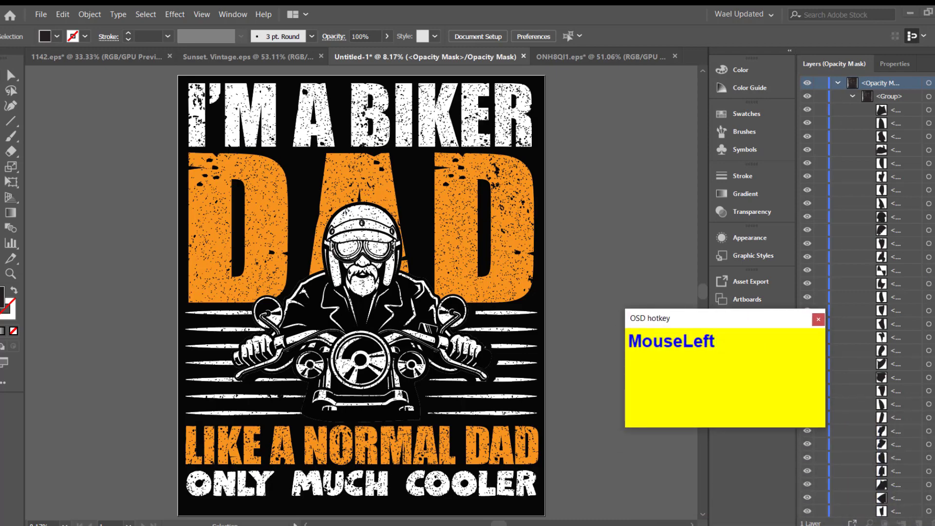